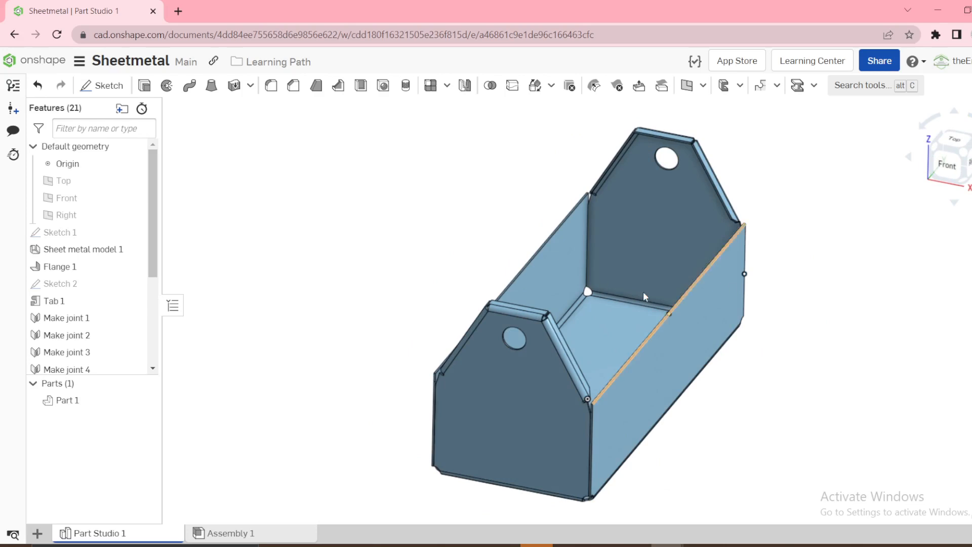
# Create a new Part Studio in the document and rename it Sheetmetal
pyautogui.moveTo(396, 306); pyautogui.dragTo(387, 284, button='right')
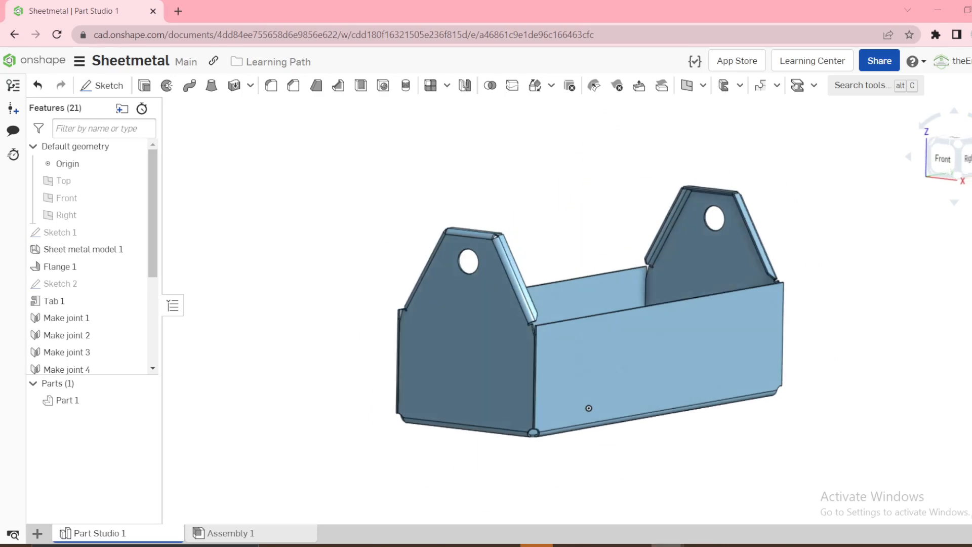
pyautogui.click(38, 533)
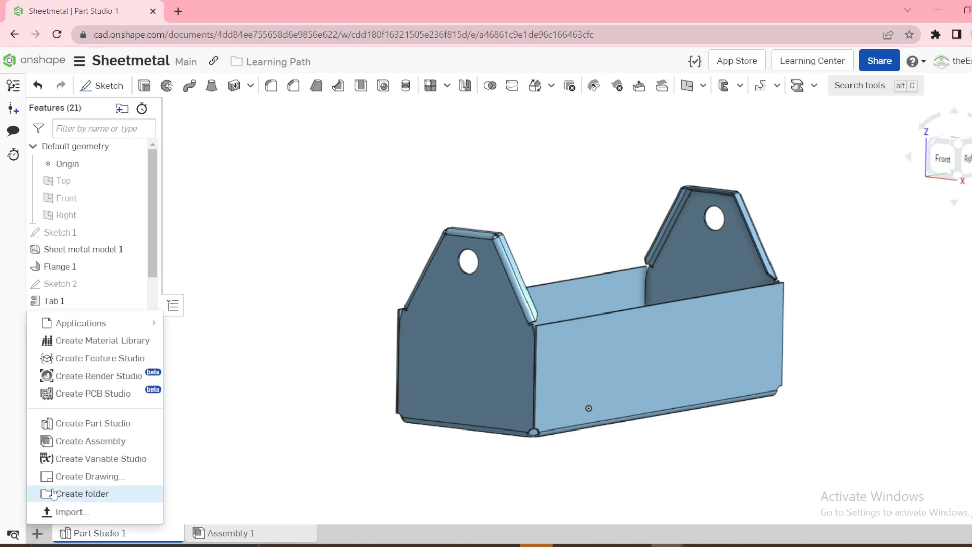
pyautogui.click(87, 429)
pyautogui.rightClick(219, 534)
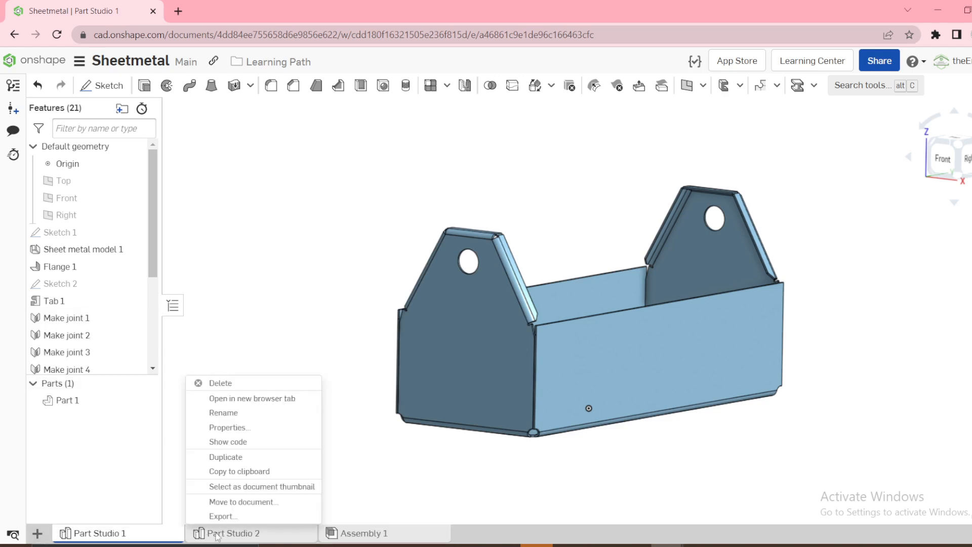
pyautogui.rightClick(221, 533)
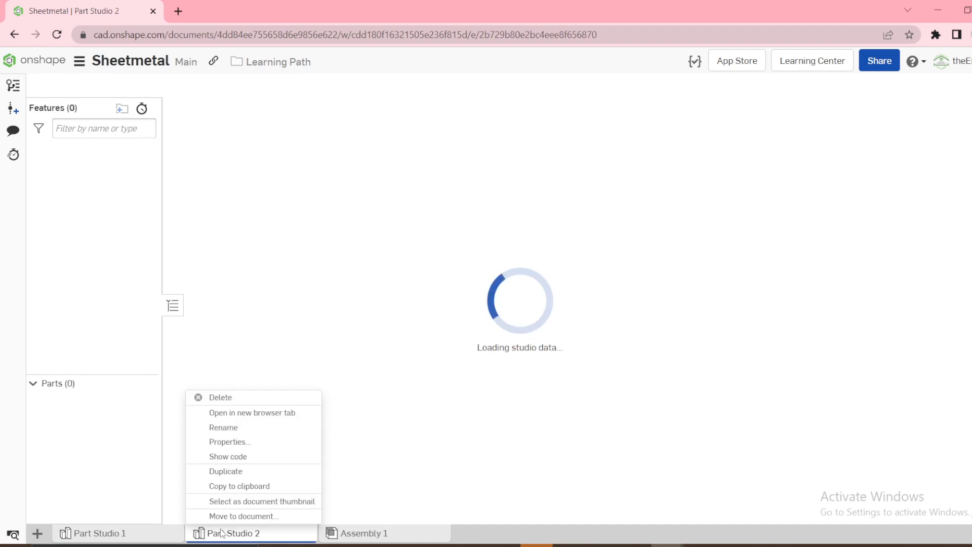
pyautogui.click(223, 427)
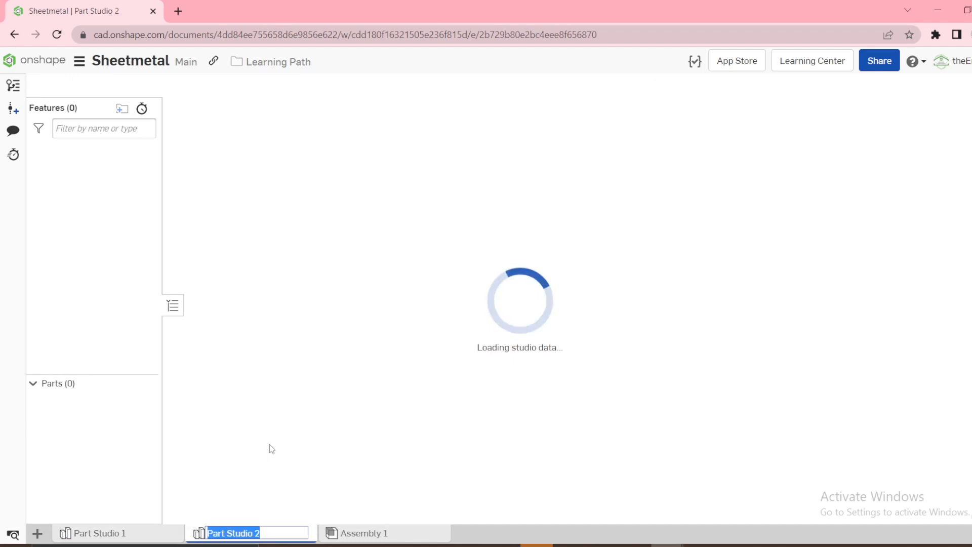
pyautogui.write('Sheetmet')
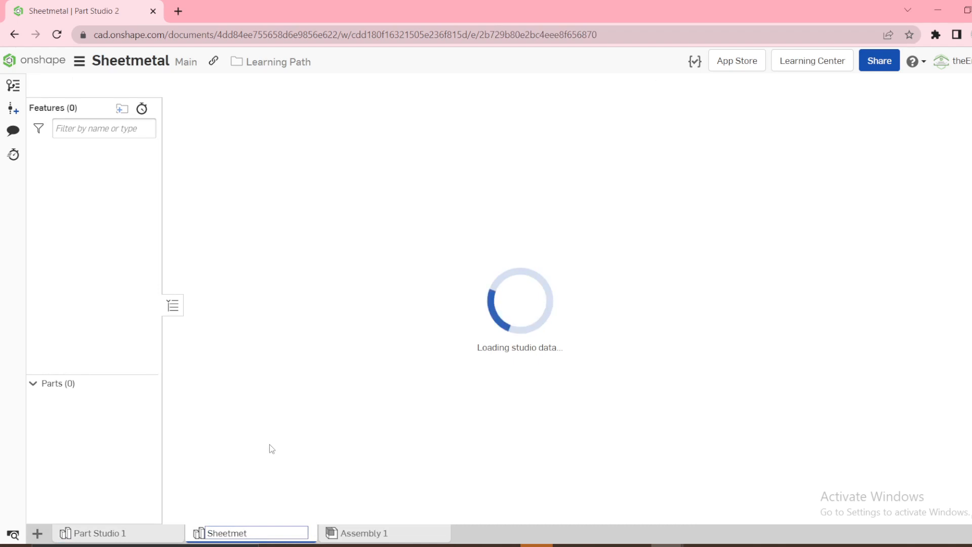
pyautogui.write('al')
pyautogui.press('Return')
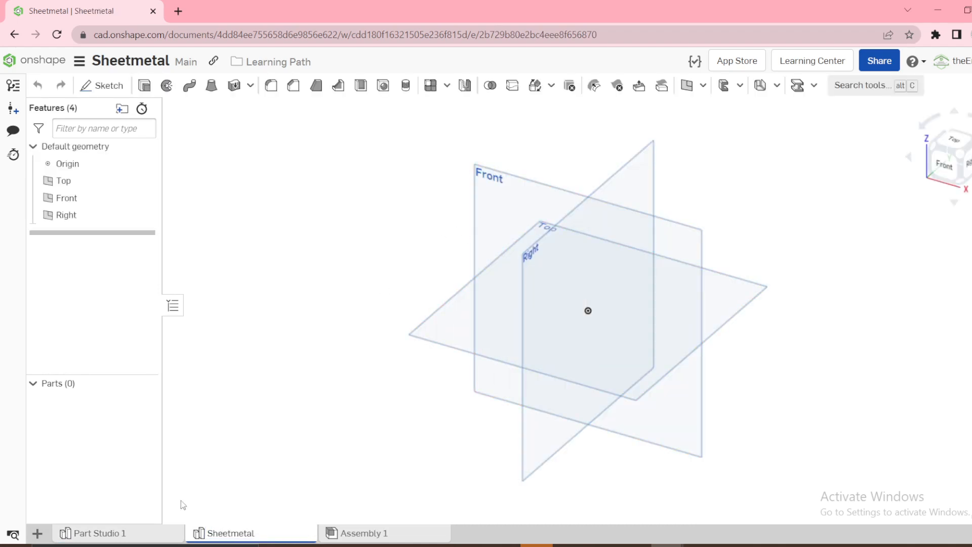
# Start a sketch on the Front plane and draw a center-point rectangle about 7.3 in wide above the origin
pyautogui.click(513, 206)
pyautogui.click(529, 196)
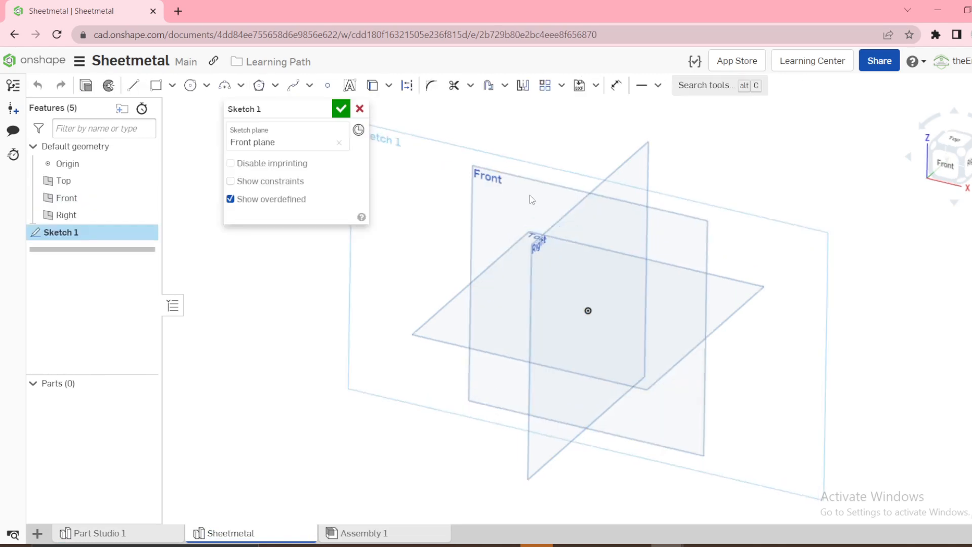
pyautogui.press('g')
pyautogui.click(508, 158)
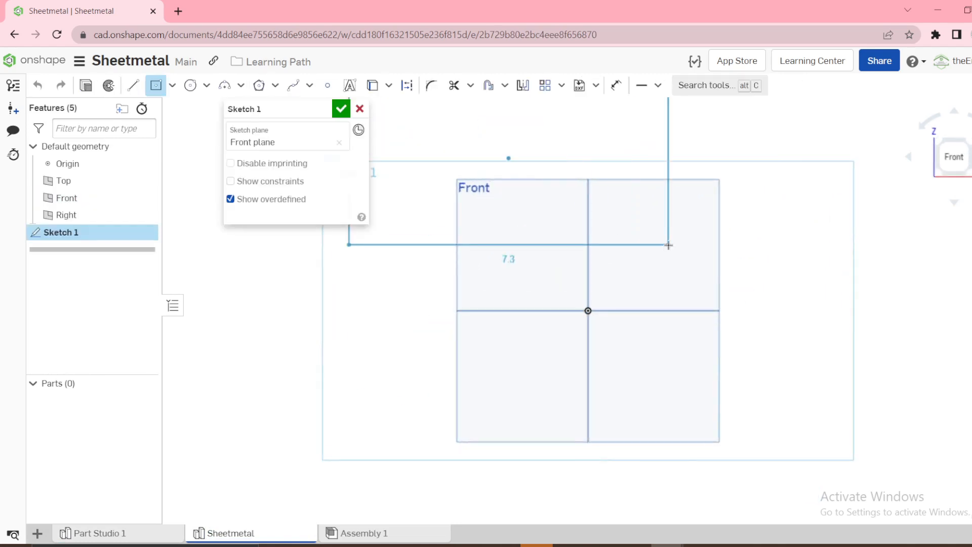
pyautogui.click(668, 245)
pyautogui.press('Escape')
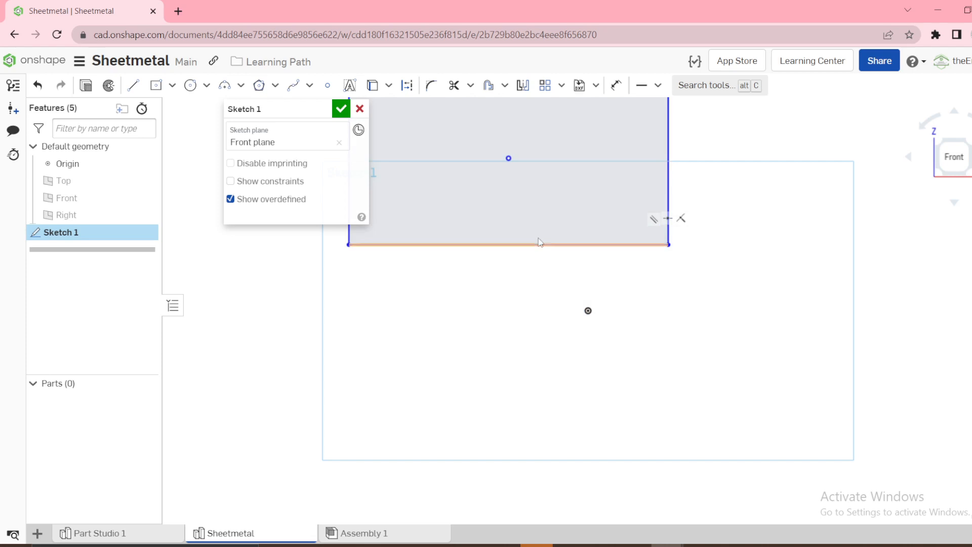
# Constrain the midpoint of the rectangle's bottom edge to the origin
pyautogui.rightClick(530, 244)
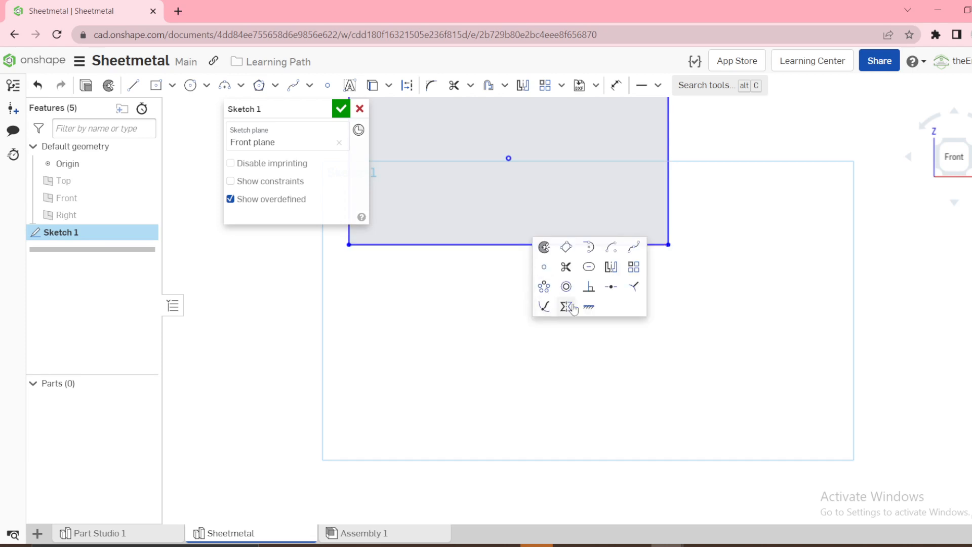
pyautogui.click(611, 287)
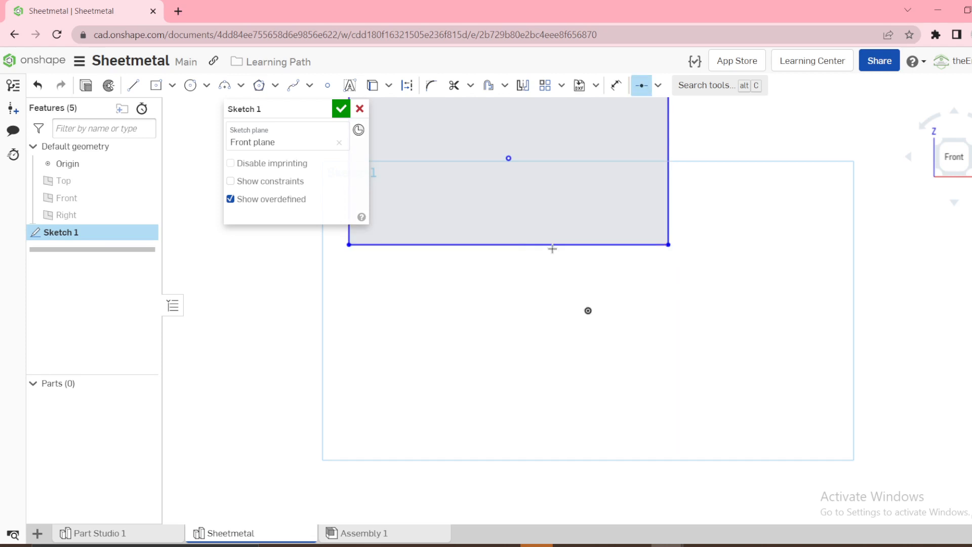
pyautogui.click(587, 307)
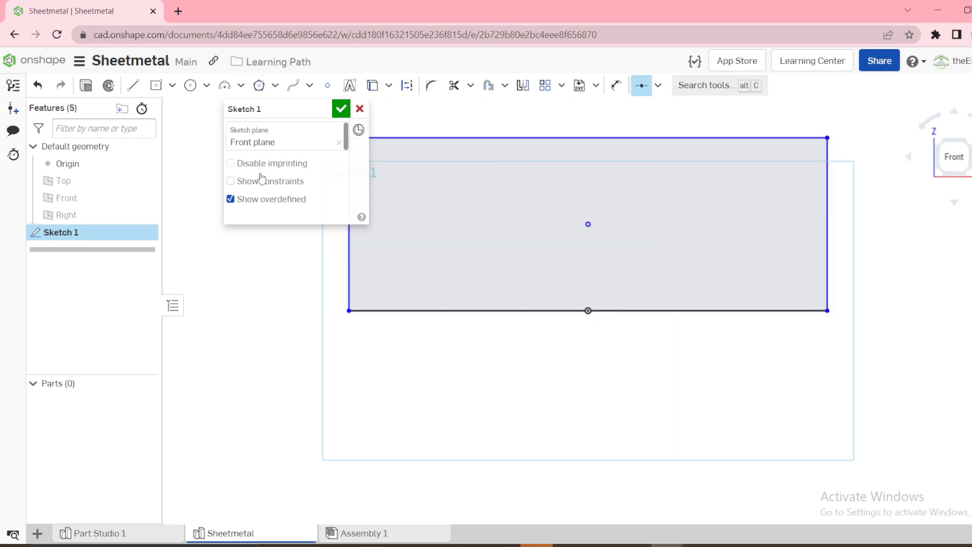
# Dimension the rectangle 12 in wide and 8 in high, and finish the sketch
pyautogui.press('d')
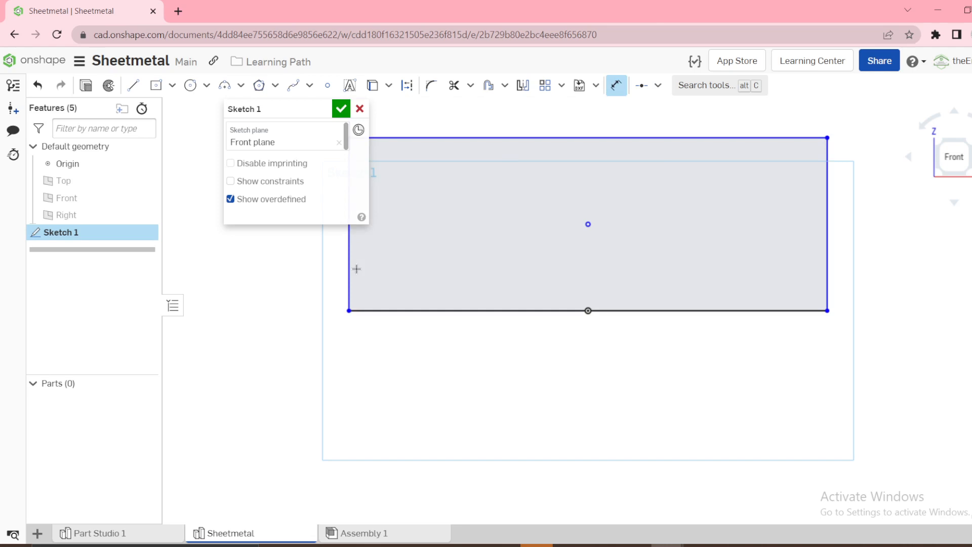
pyautogui.click(620, 310)
pyautogui.click(588, 411)
pyautogui.write('12')
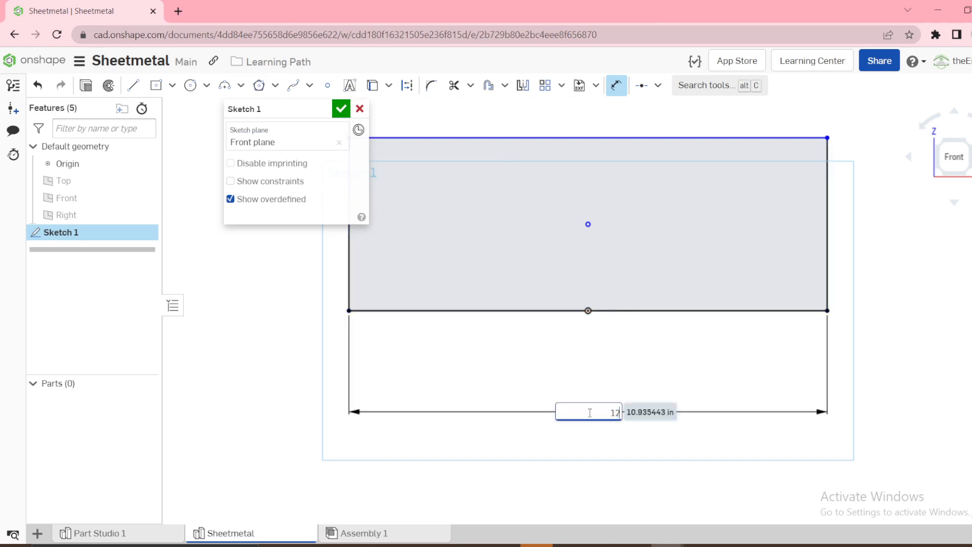
pyautogui.press('Return')
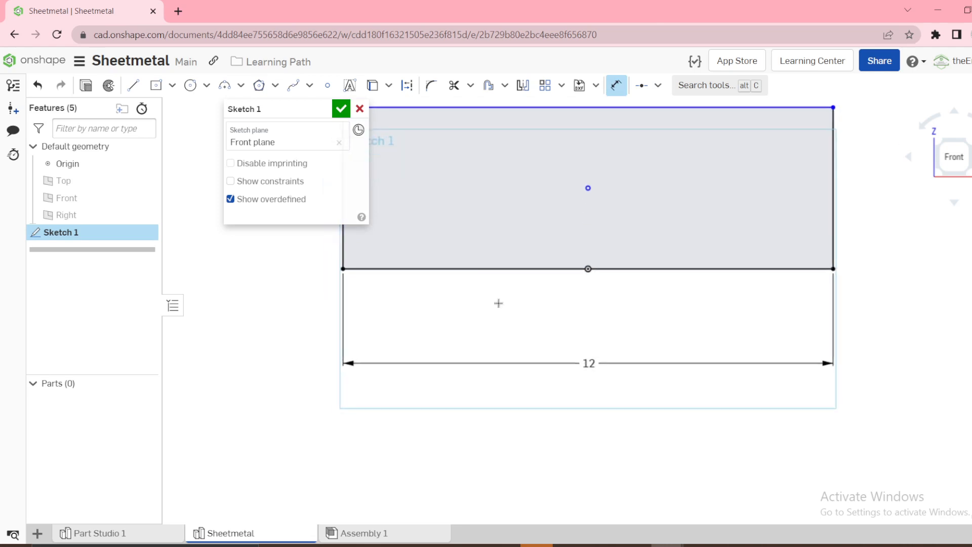
pyautogui.click(832, 194)
pyautogui.click(867, 191)
pyautogui.write('8')
pyautogui.press('Return')
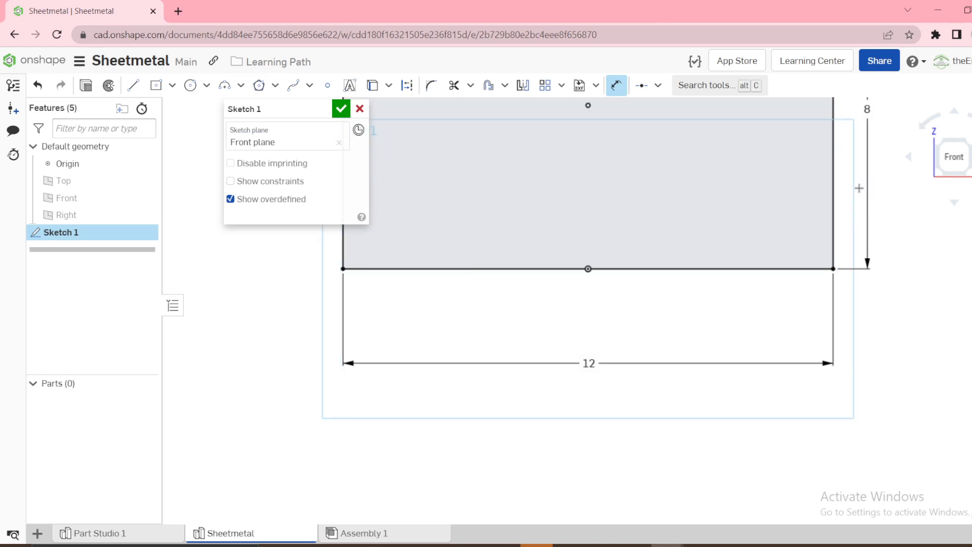
pyautogui.click(340, 109)
# Rename the rectangle sketch as Base Sketch
pyautogui.rightClick(74, 241)
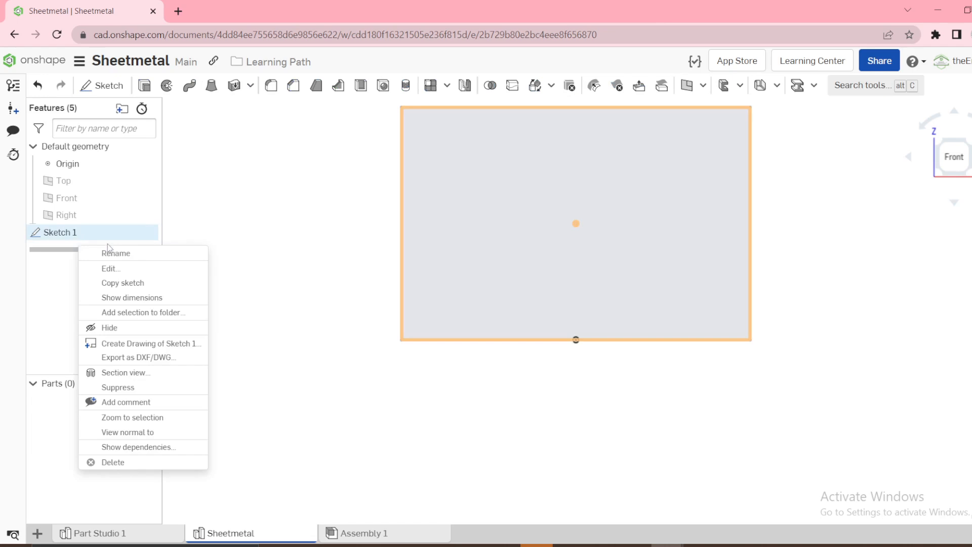
pyautogui.click(109, 252)
pyautogui.write('Base Sketch')
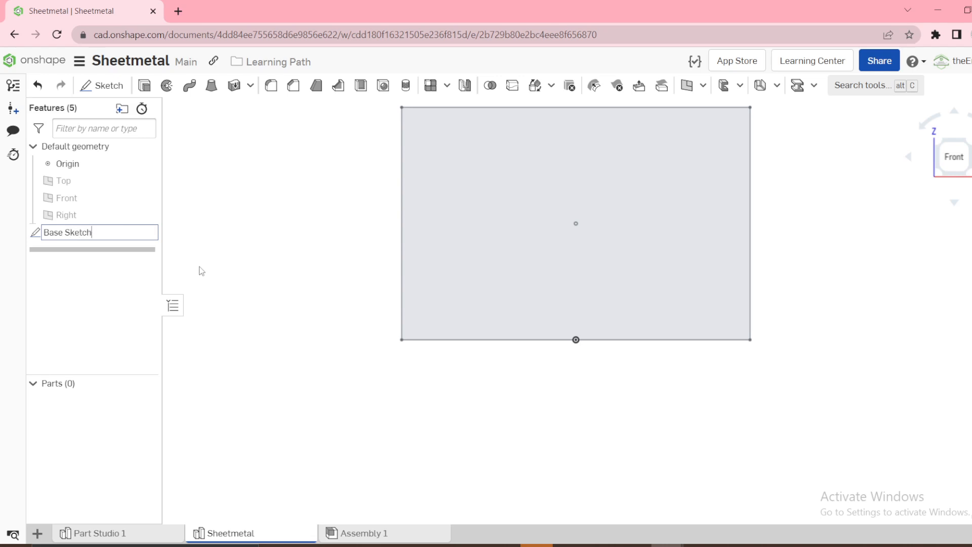
pyautogui.press('Return')
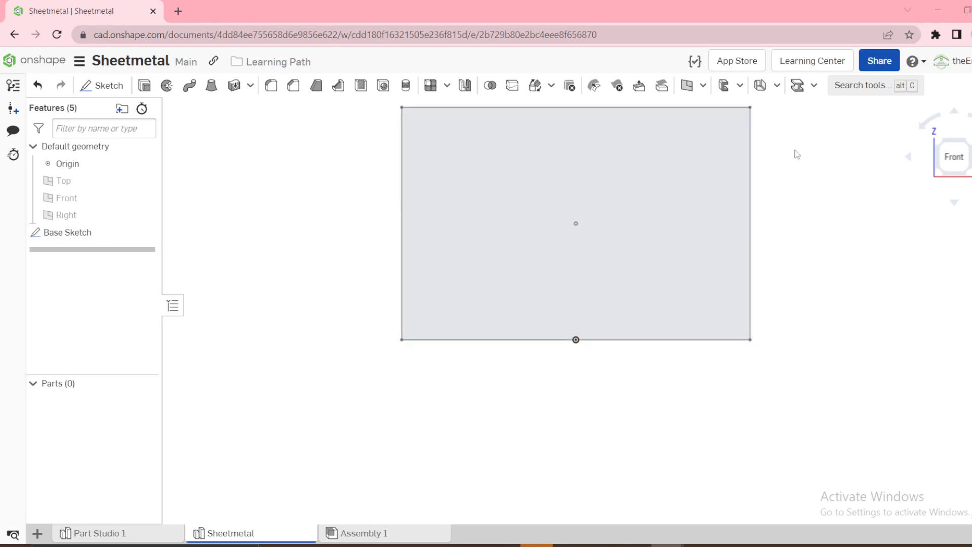
# Start a sheet metal model by extruding the two vertical edges and the bottom edge of Base Sketch
pyautogui.click(777, 87)
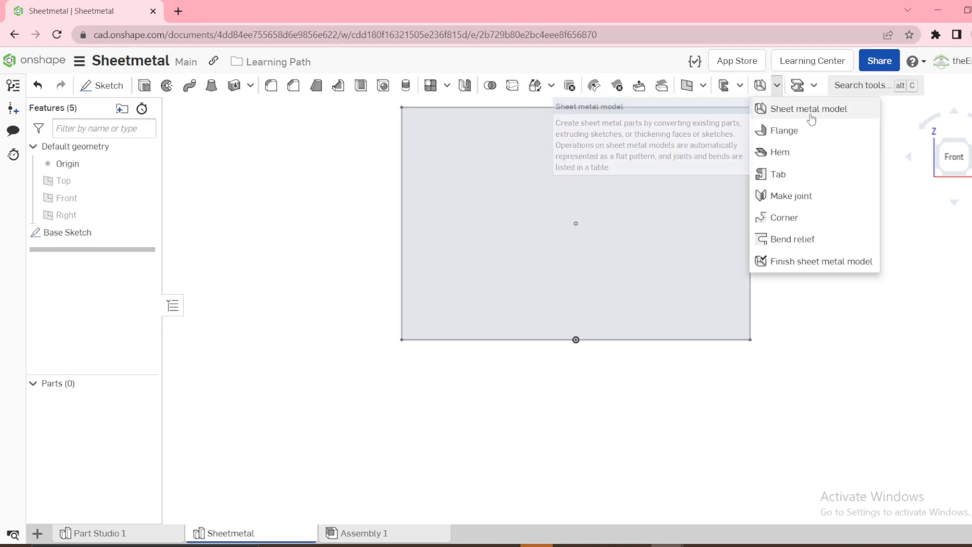
pyautogui.click(547, 148)
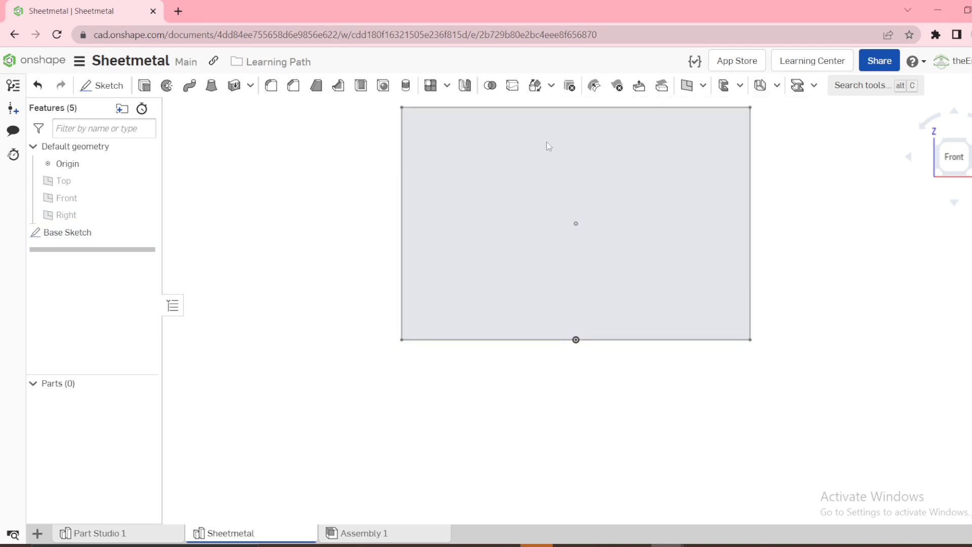
pyautogui.click(776, 87)
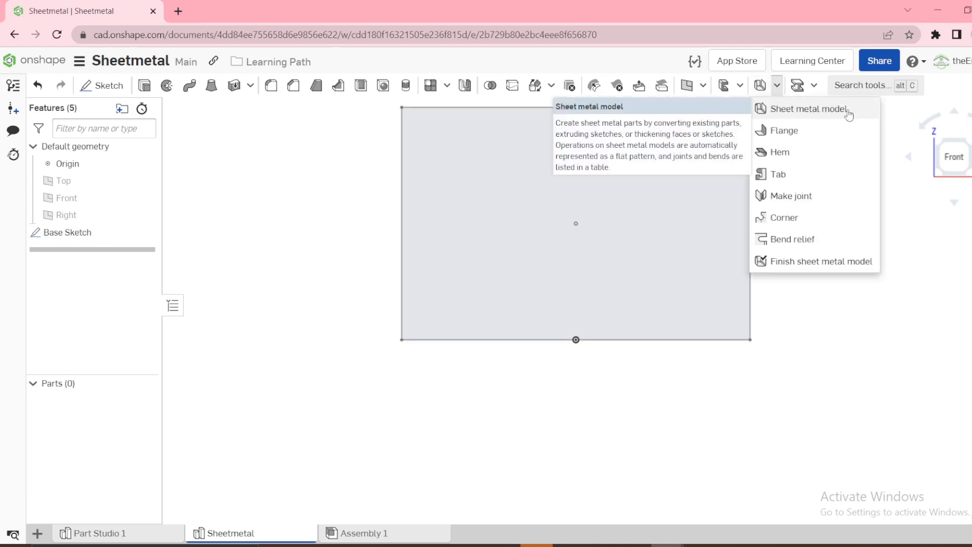
pyautogui.click(833, 115)
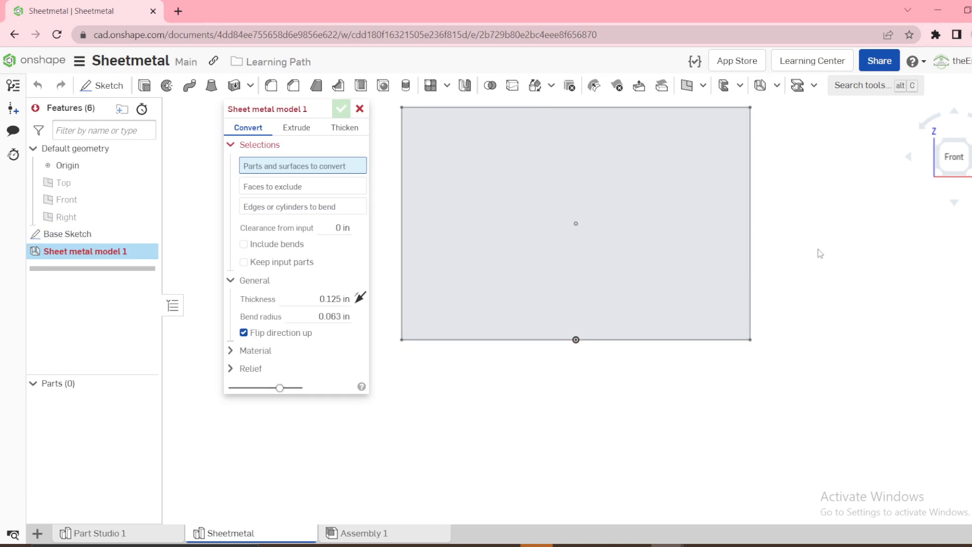
pyautogui.hotkey('shift', '7')
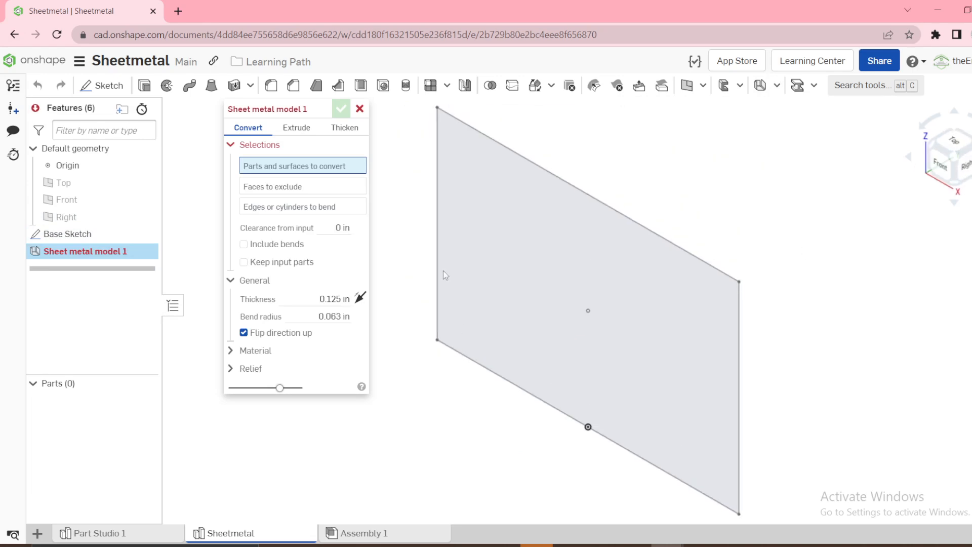
pyautogui.click(298, 128)
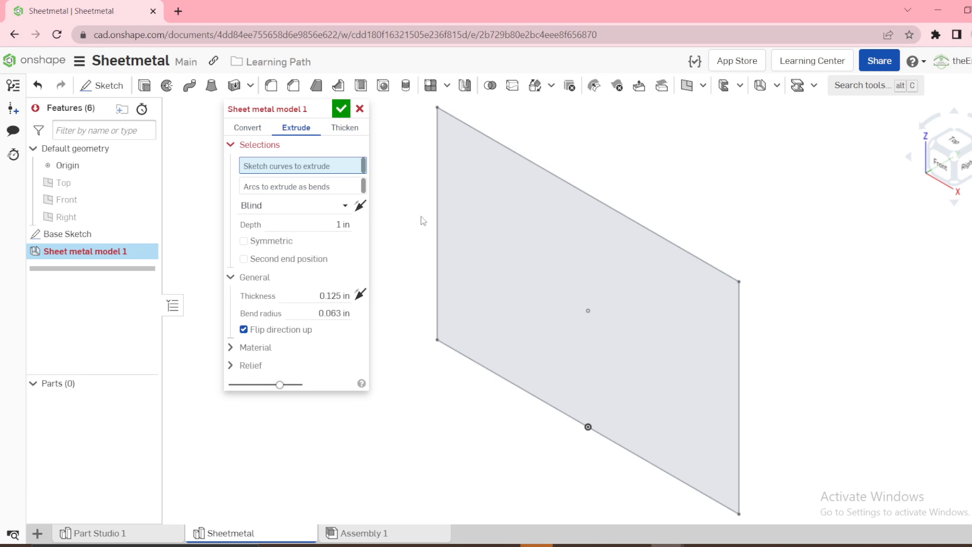
pyautogui.click(436, 234)
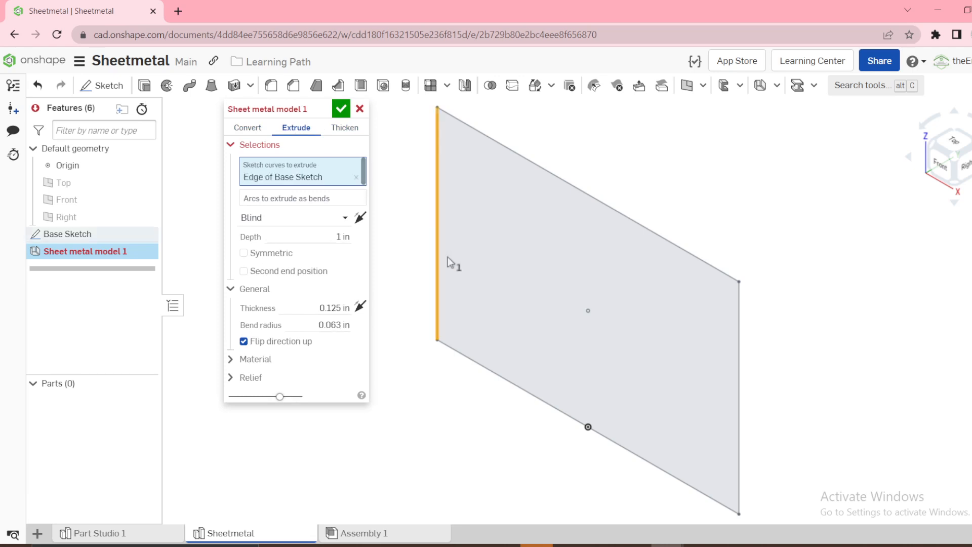
pyautogui.click(462, 355)
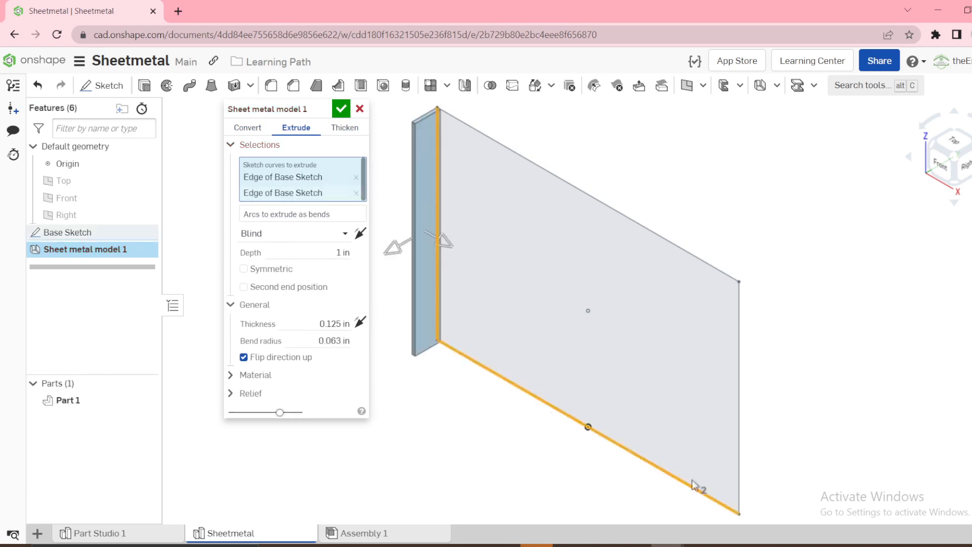
pyautogui.click(738, 482)
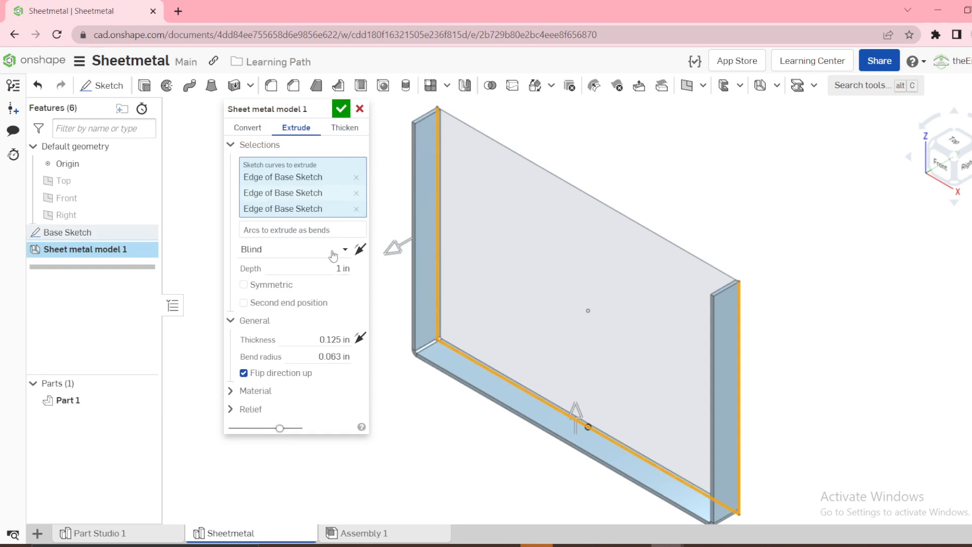
# Set the sheet metal extrusion depth to 30 in and make it symmetric about the sketch plane
pyautogui.click(346, 268)
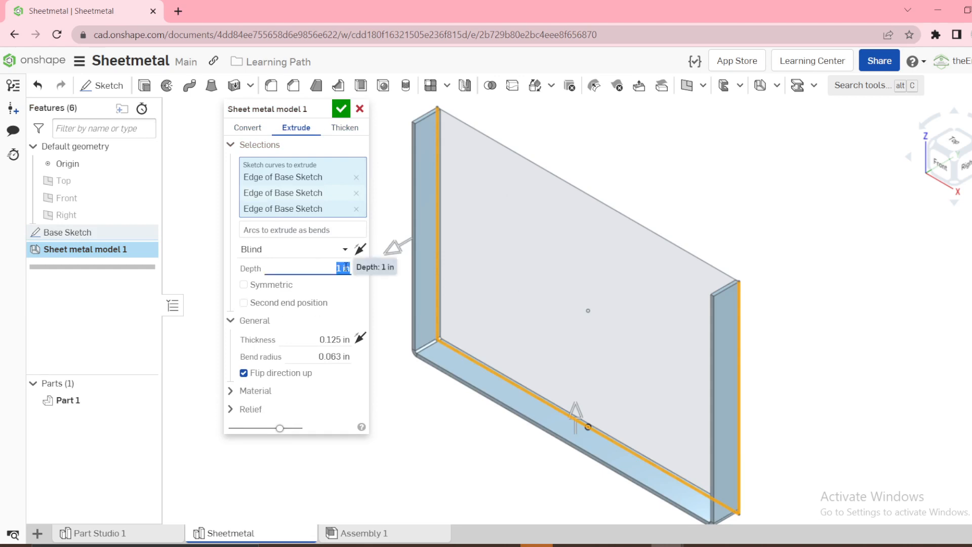
pyautogui.write('30')
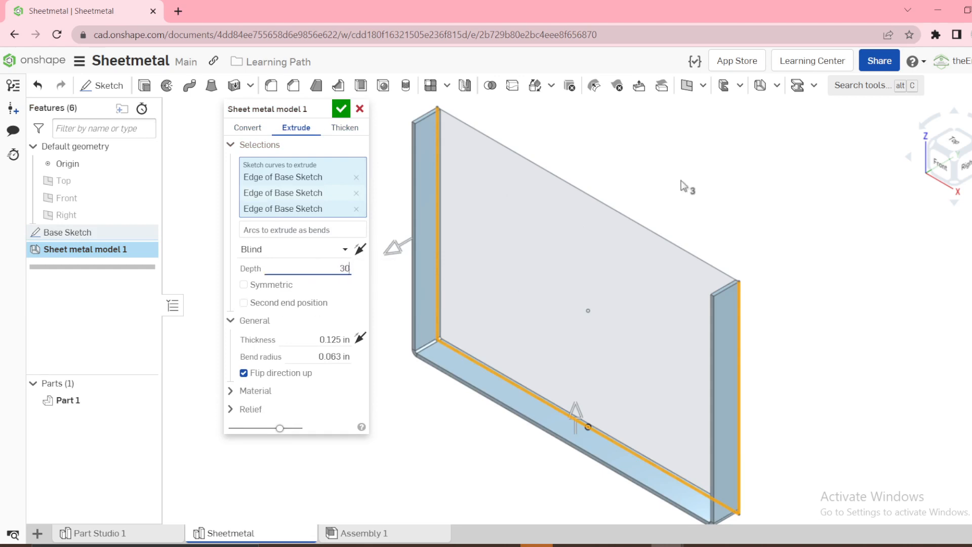
pyautogui.press('Return')
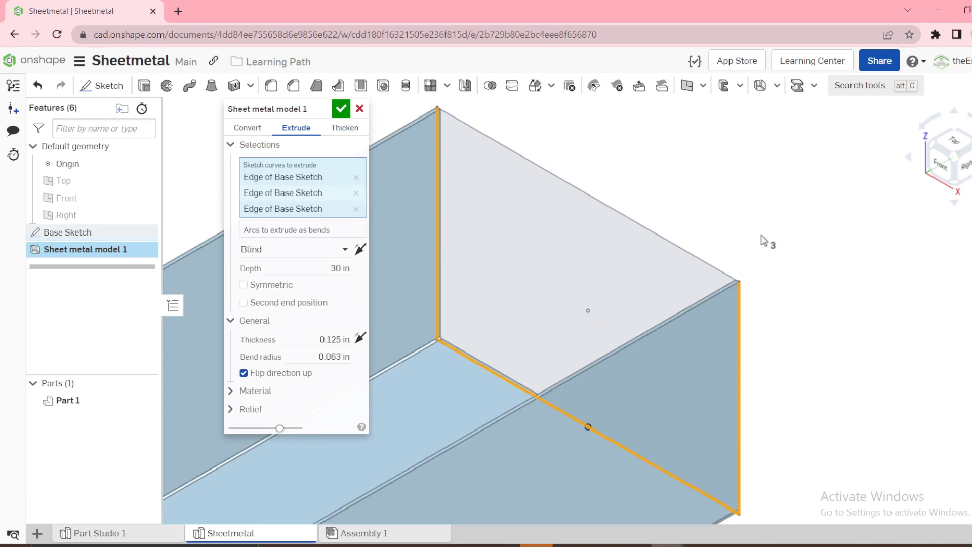
pyautogui.scroll(-3, 761, 236)
pyautogui.scroll(-2, 761, 235)
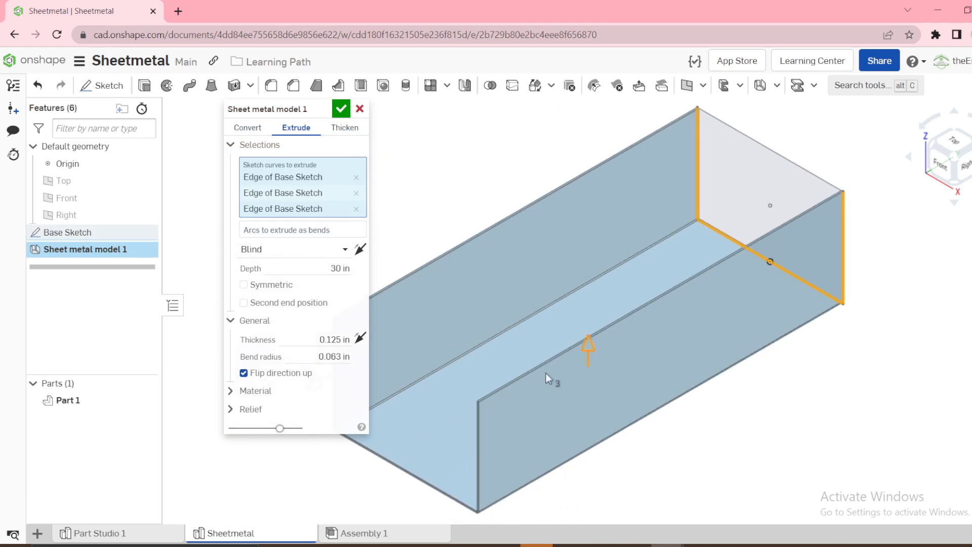
pyautogui.click(243, 285)
pyautogui.scroll(-1, 699, 308)
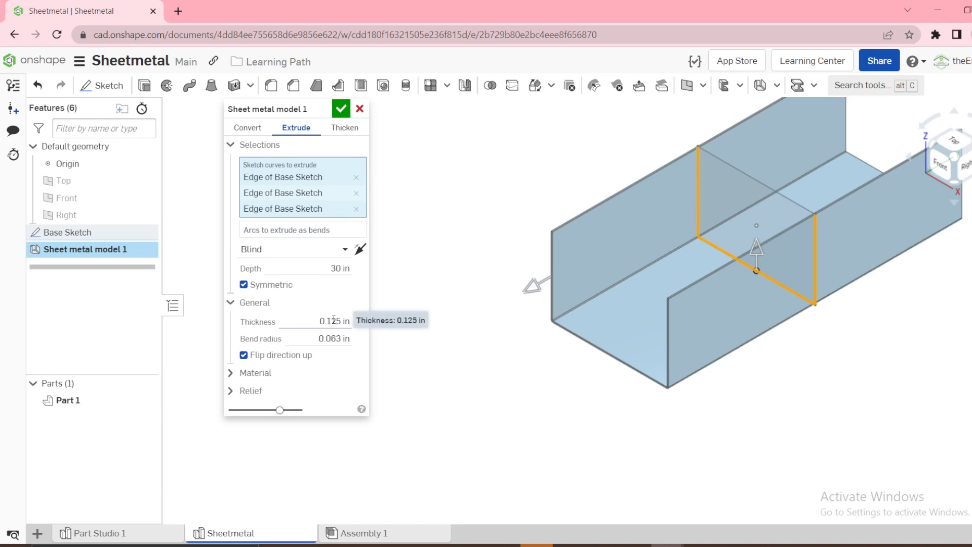
# Set the sheet metal model's bend radius to 0.25 in
pyautogui.click(334, 320)
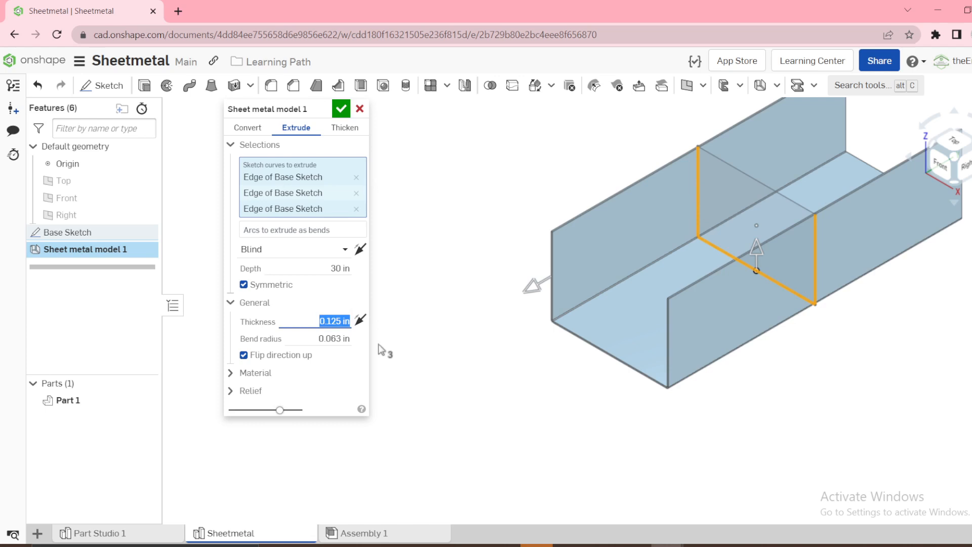
pyautogui.click(334, 338)
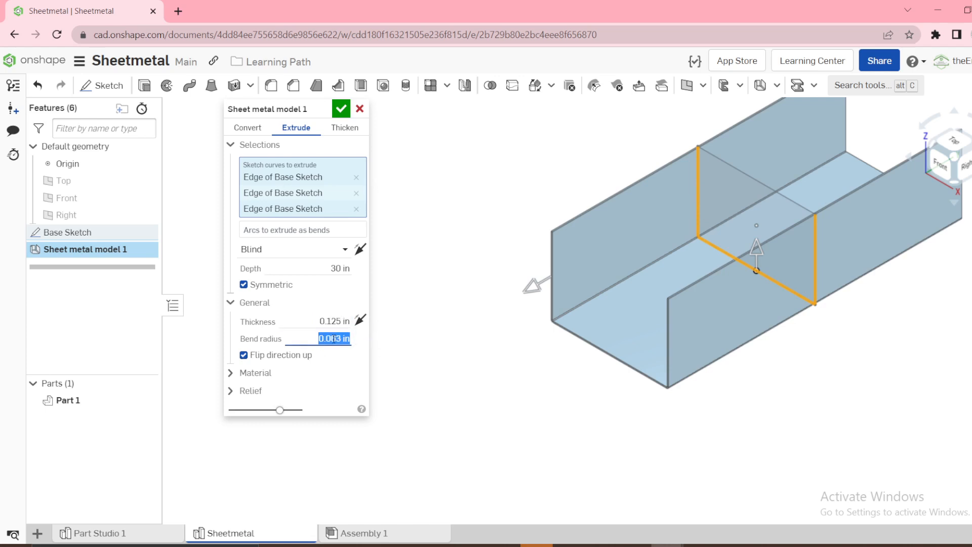
pyautogui.write('0.25')
pyautogui.press('Return')
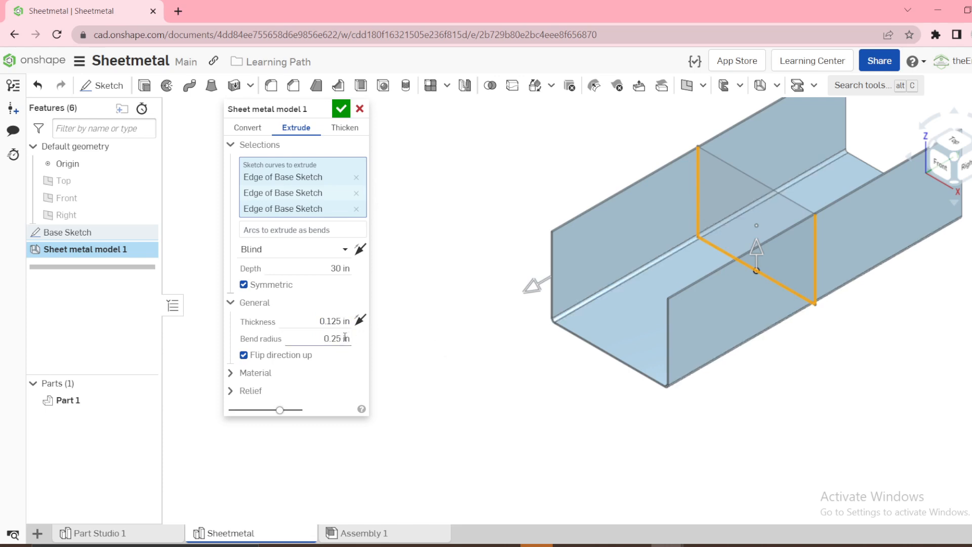
pyautogui.scroll(6, 565, 310)
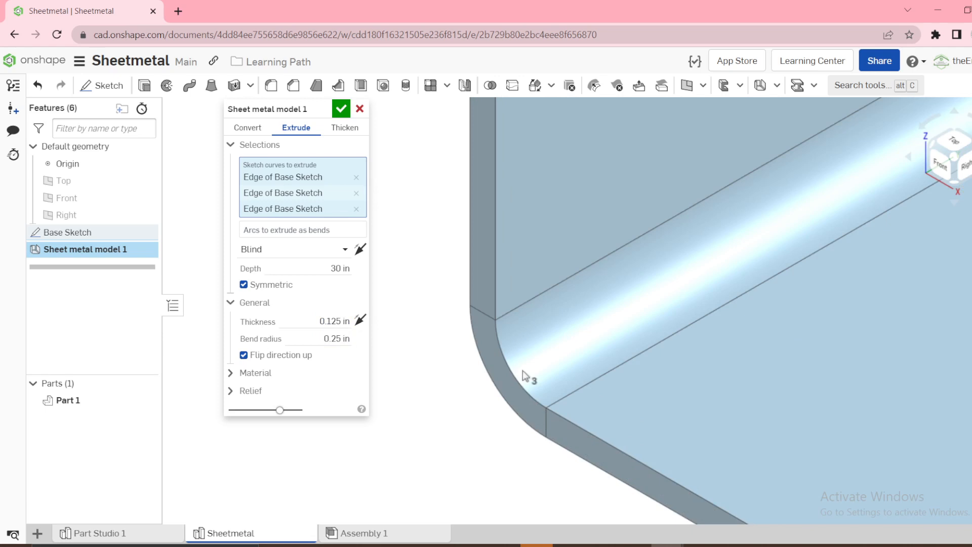
# Set the sheet metal model's corner relief type to Rectangle - Scaled with a corner relief scale of 1.5
pyautogui.click(233, 303)
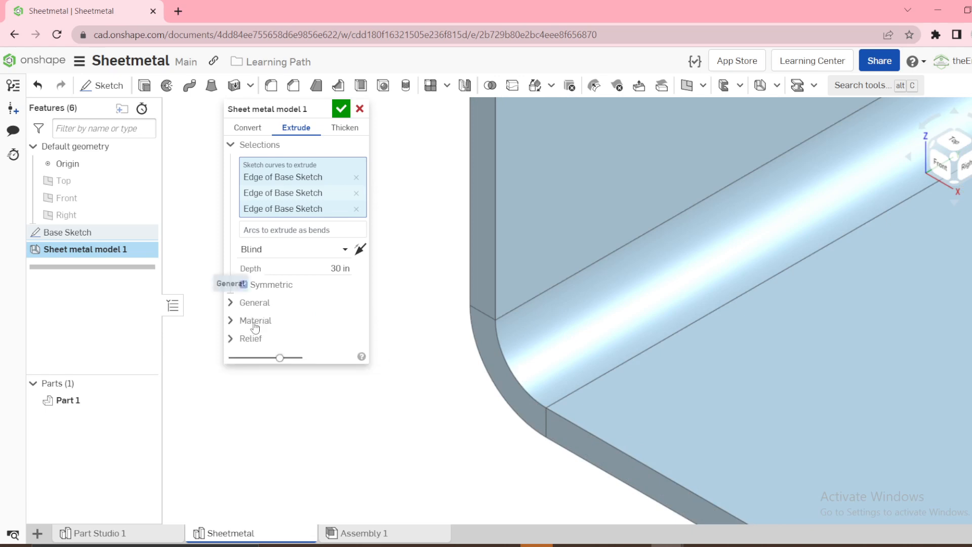
pyautogui.click(255, 324)
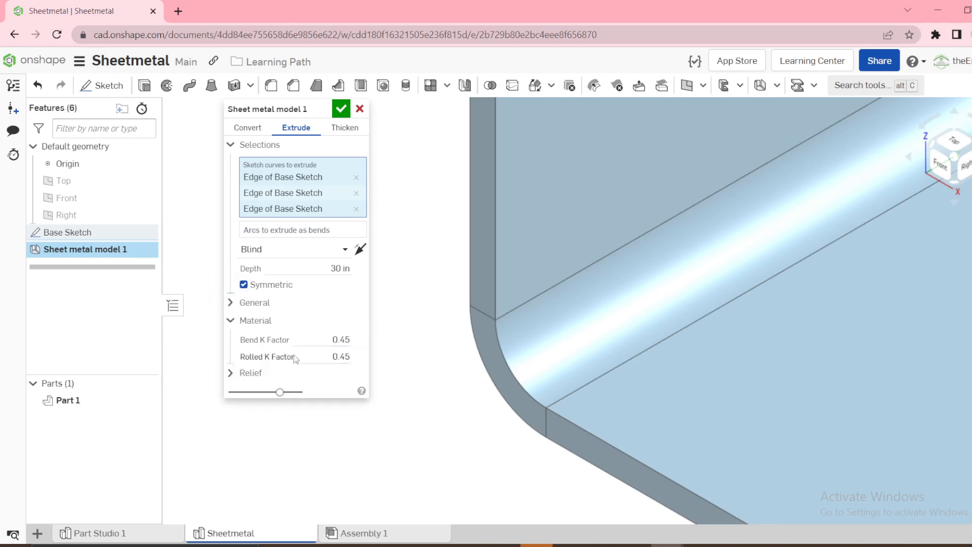
pyautogui.click(231, 321)
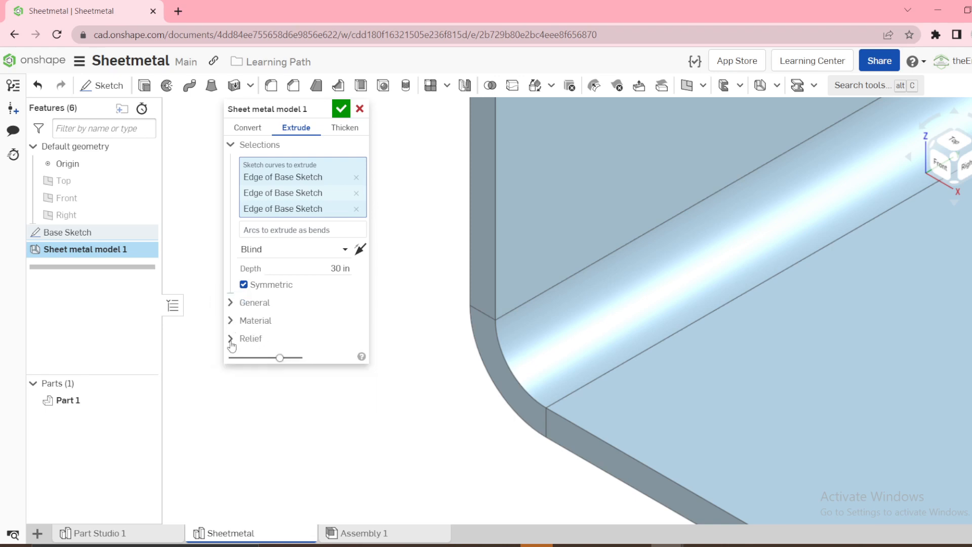
pyautogui.click(231, 341)
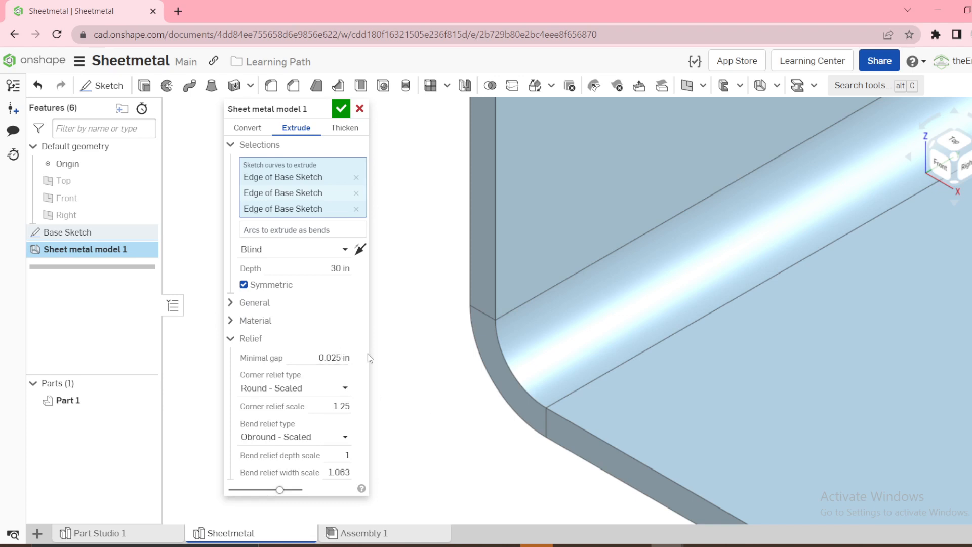
pyautogui.click(311, 388)
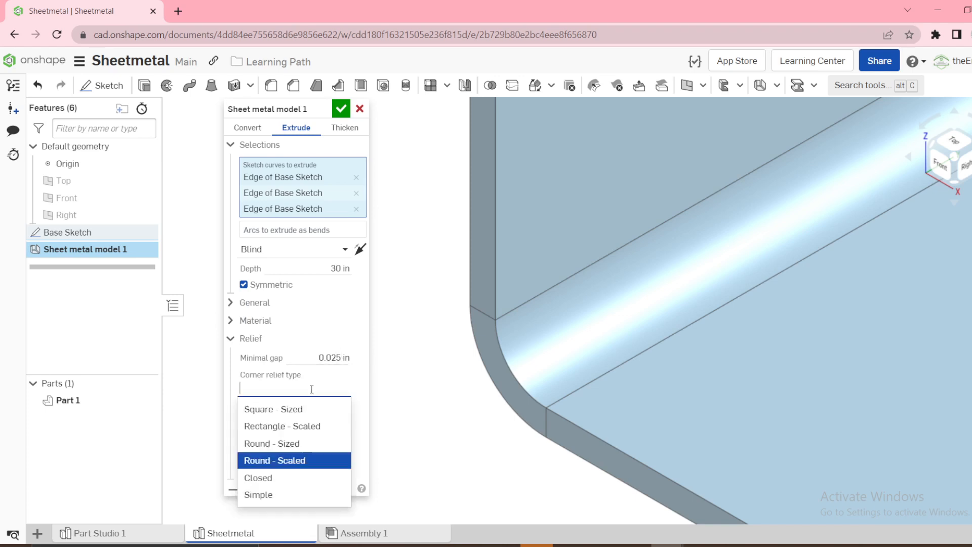
pyautogui.click(302, 425)
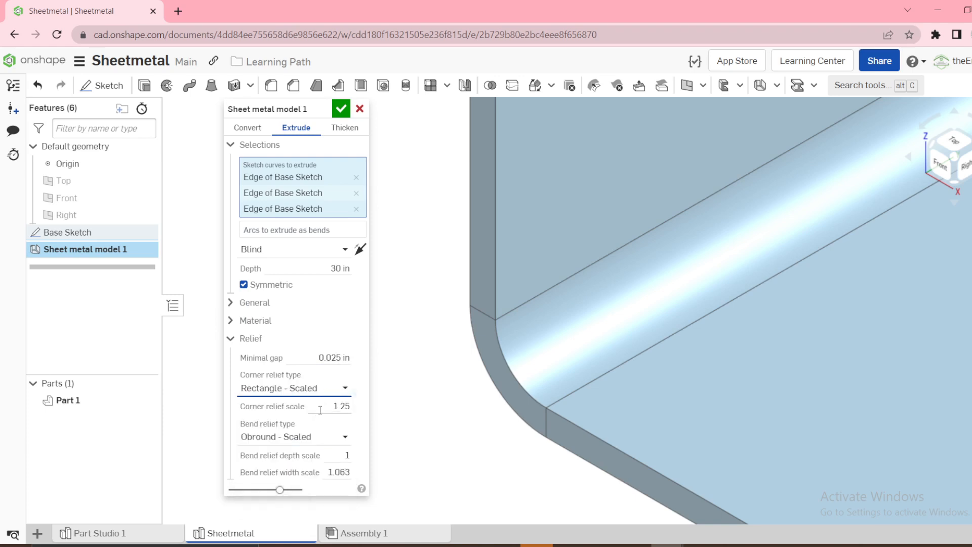
pyautogui.click(335, 406)
pyautogui.write('1')
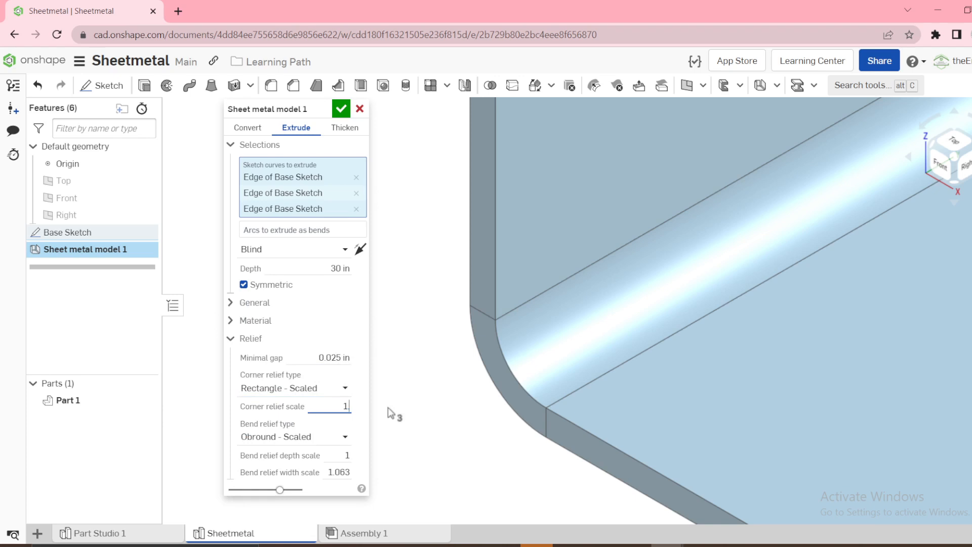
pyautogui.write('.5')
pyautogui.scroll(-10, 430, 430)
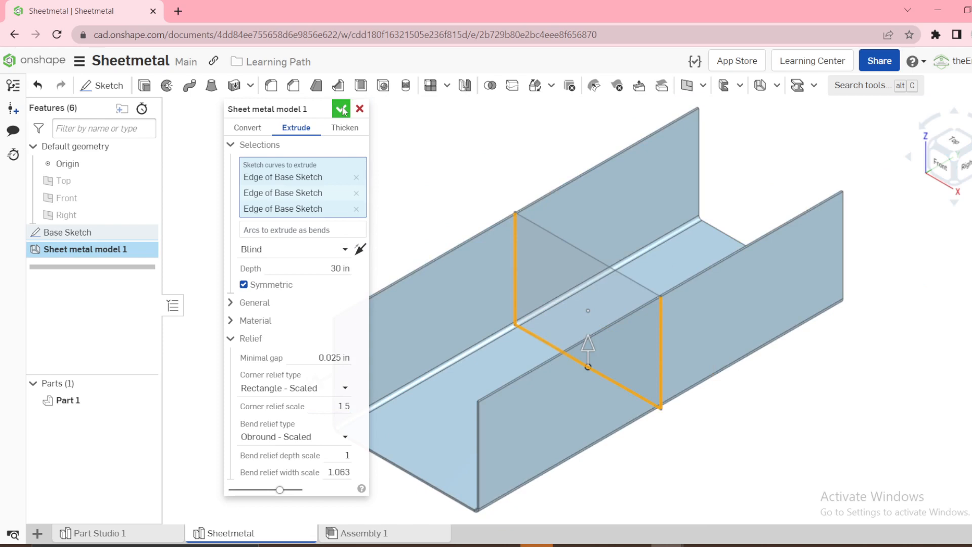
# Check both thickness directions against the sketch profile from the front, keep the thickness inside the profile, and accept the sheet metal model
pyautogui.click(238, 322)
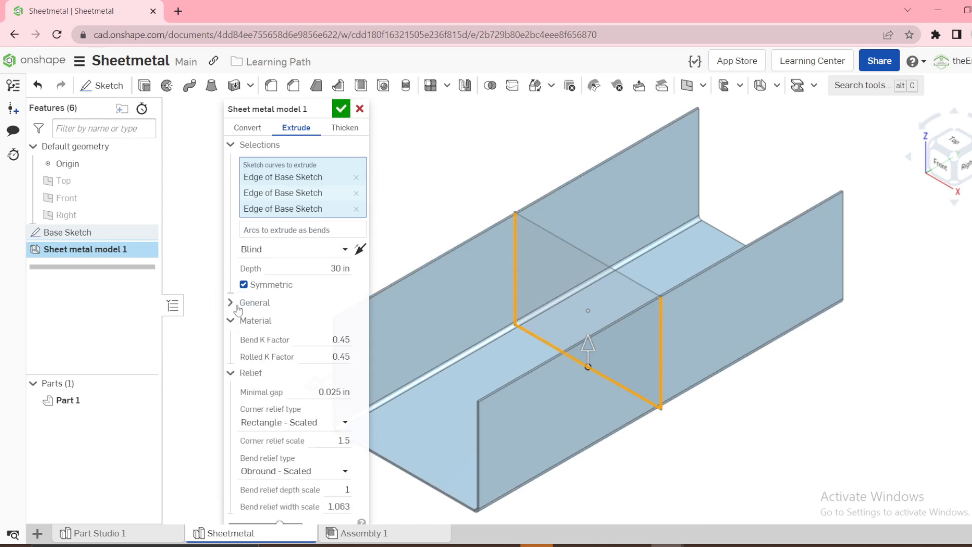
pyautogui.click(238, 315)
pyautogui.click(238, 306)
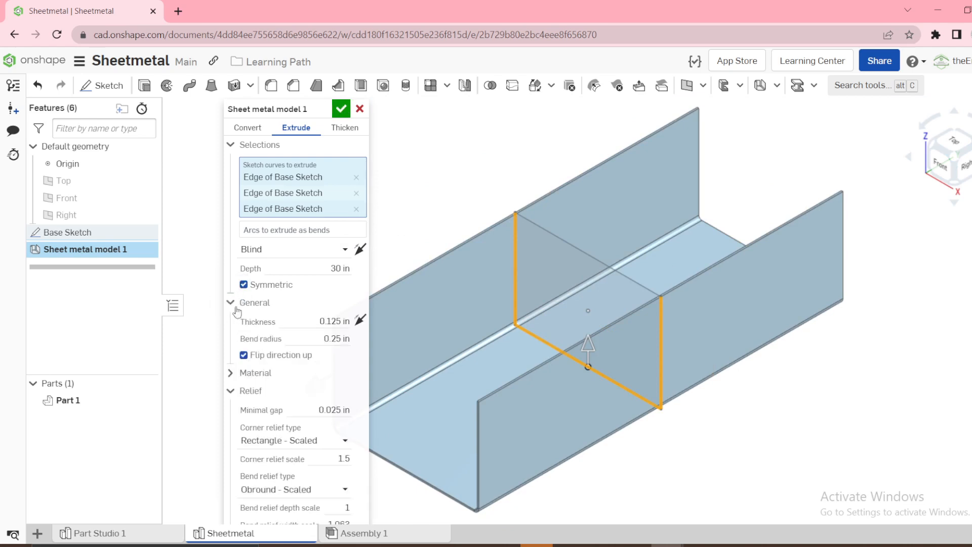
pyautogui.click(938, 173)
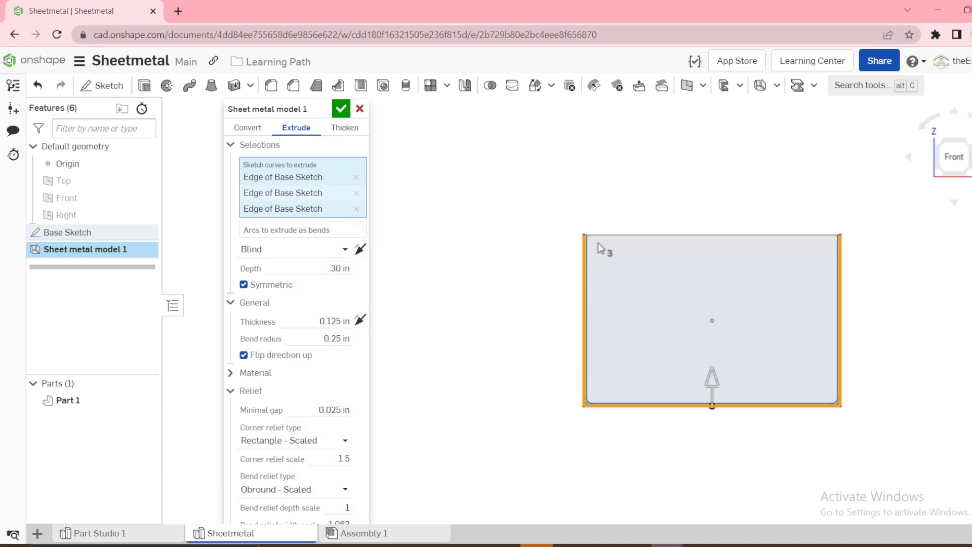
pyautogui.scroll(5, 587, 319)
pyautogui.scroll(-4, 582, 418)
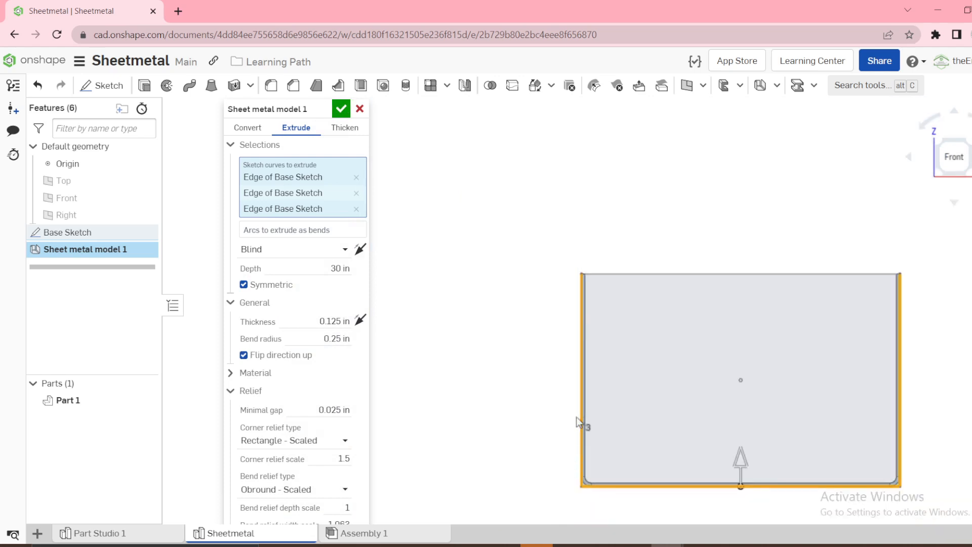
pyautogui.scroll(5, 678, 521)
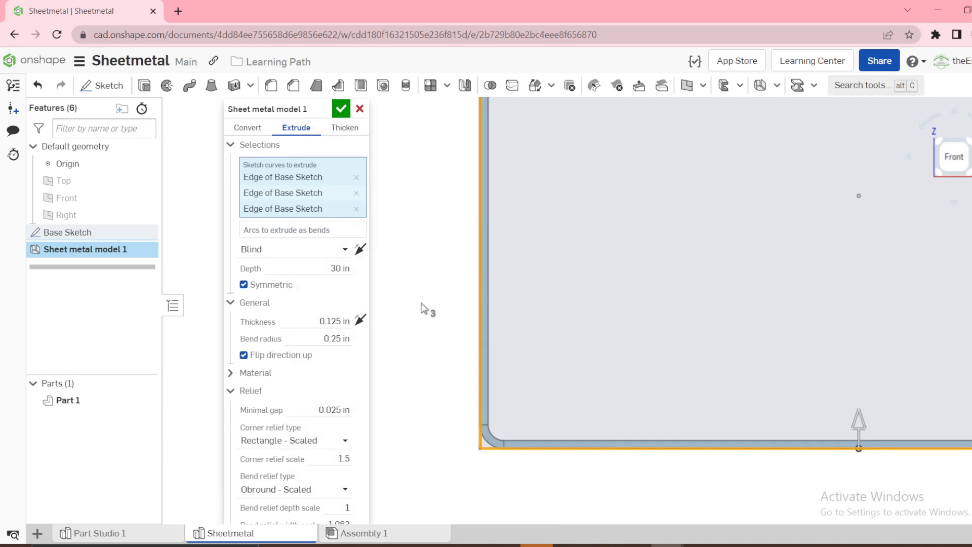
pyautogui.click(360, 320)
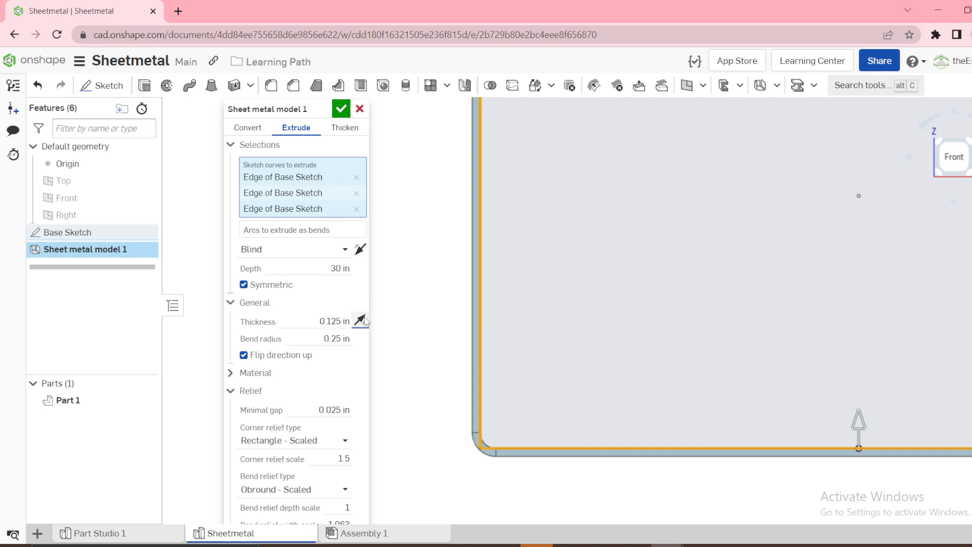
pyautogui.click(359, 320)
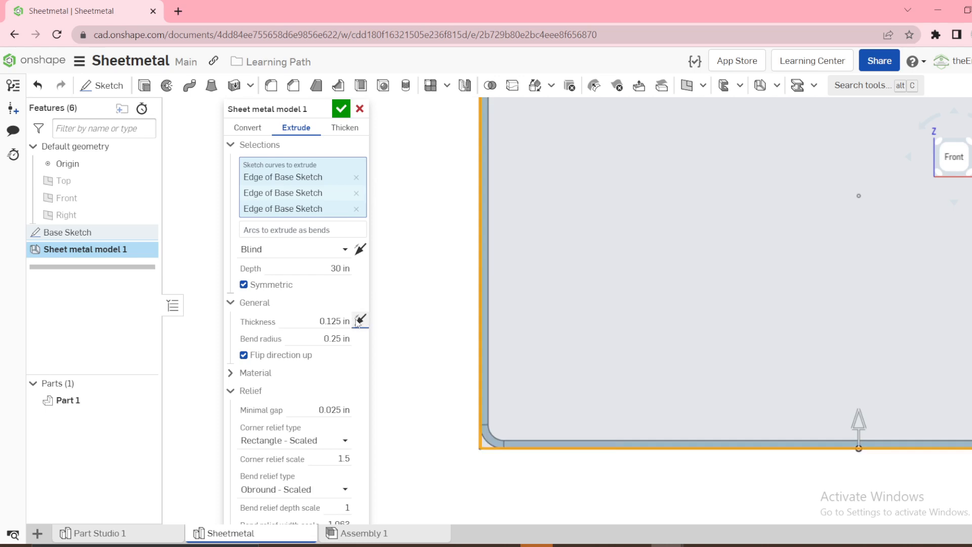
pyautogui.click(341, 112)
# Measure the radius of the inner bend arc at a lower corner of the base
pyautogui.moveTo(439, 288); pyautogui.dragTo(420, 294, button='right')
pyautogui.scroll(4, 499, 423)
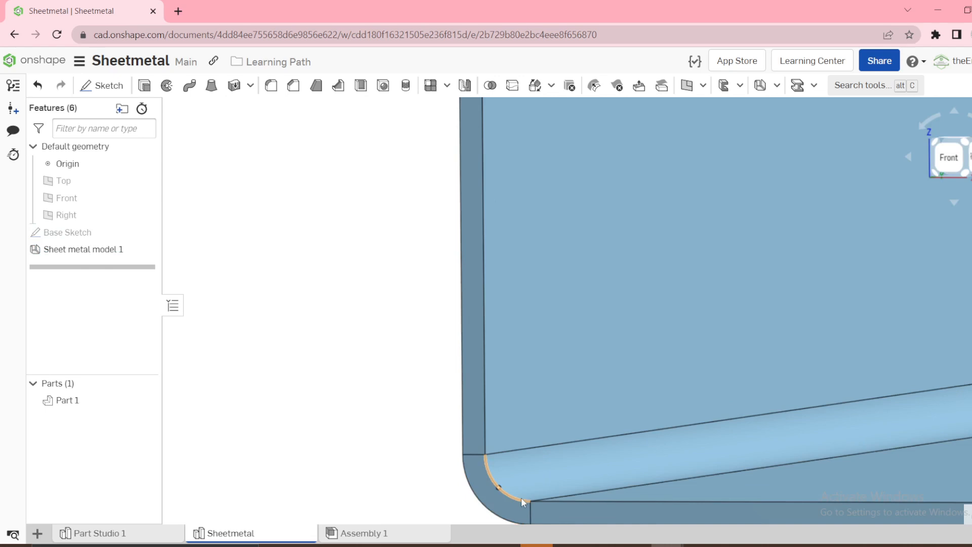
pyautogui.click(522, 498)
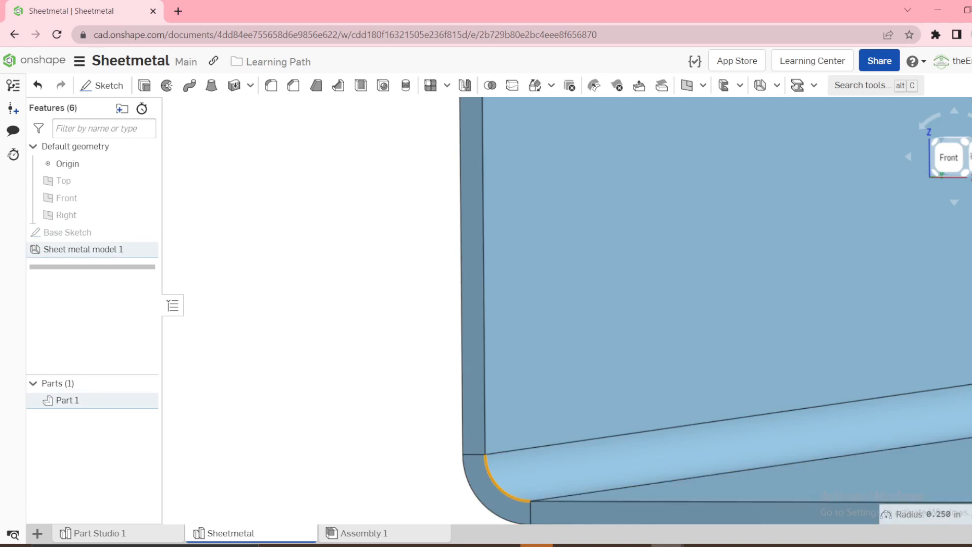
pyautogui.click(937, 514)
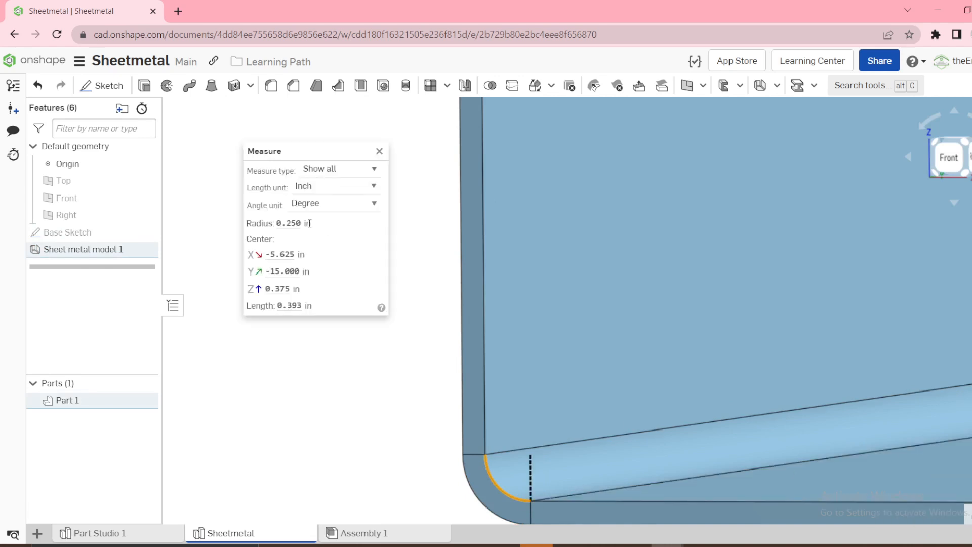
pyautogui.moveTo(310, 222); pyautogui.dragTo(286, 225)
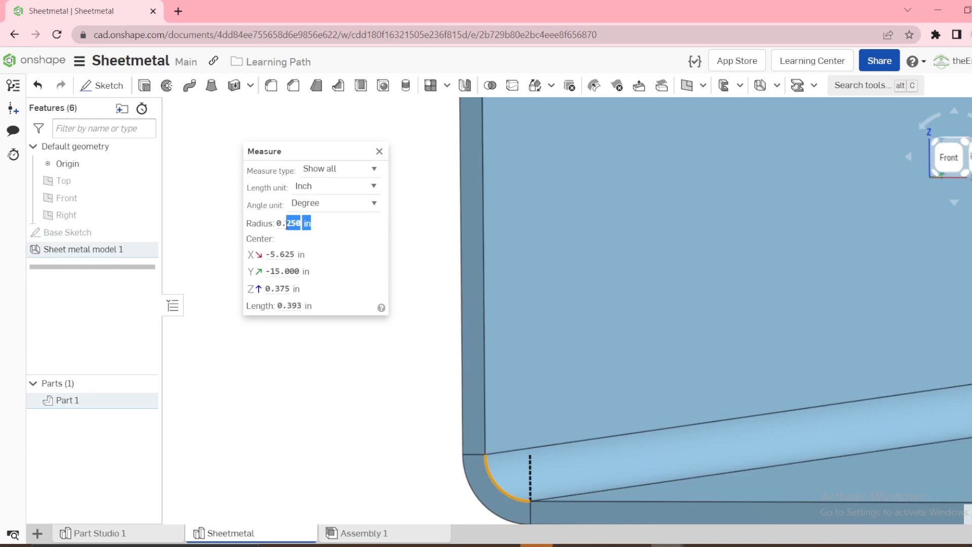
pyautogui.click(381, 157)
pyautogui.click(342, 219)
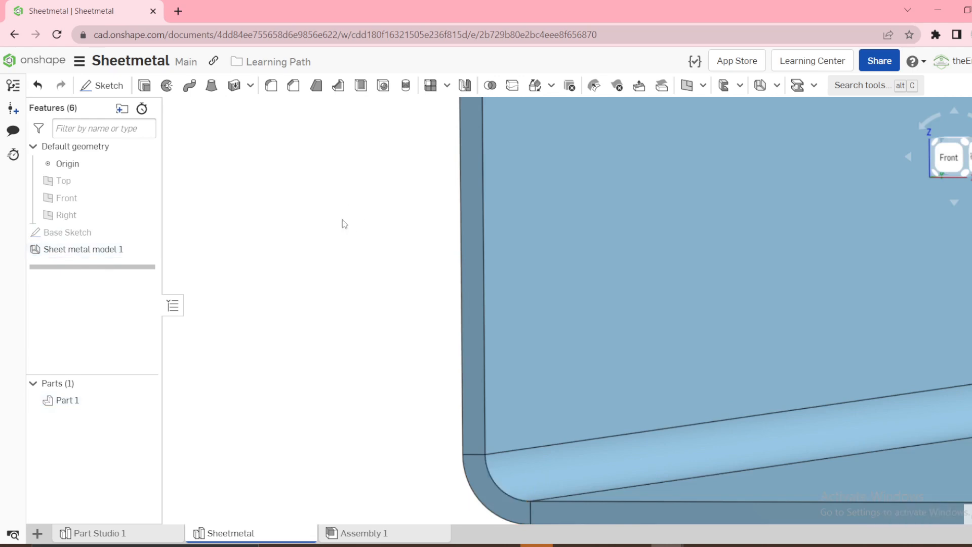
pyautogui.press('f')
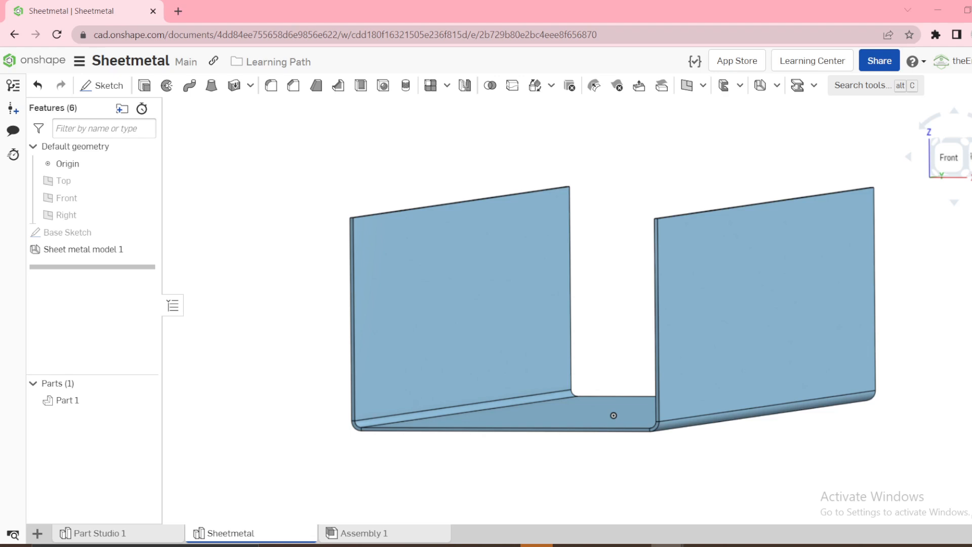
pyautogui.moveTo(529, 272); pyautogui.dragTo(610, 236, button='right')
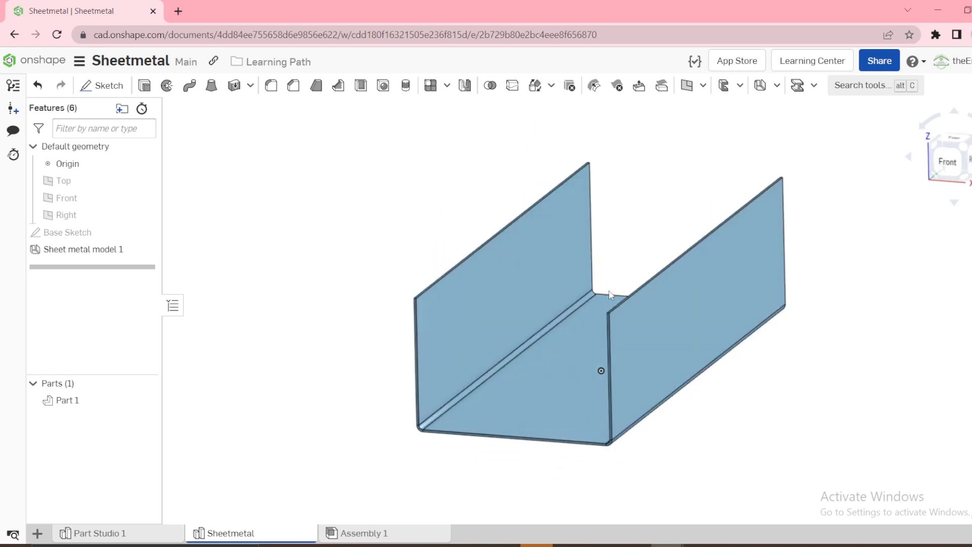
pyautogui.click(610, 295)
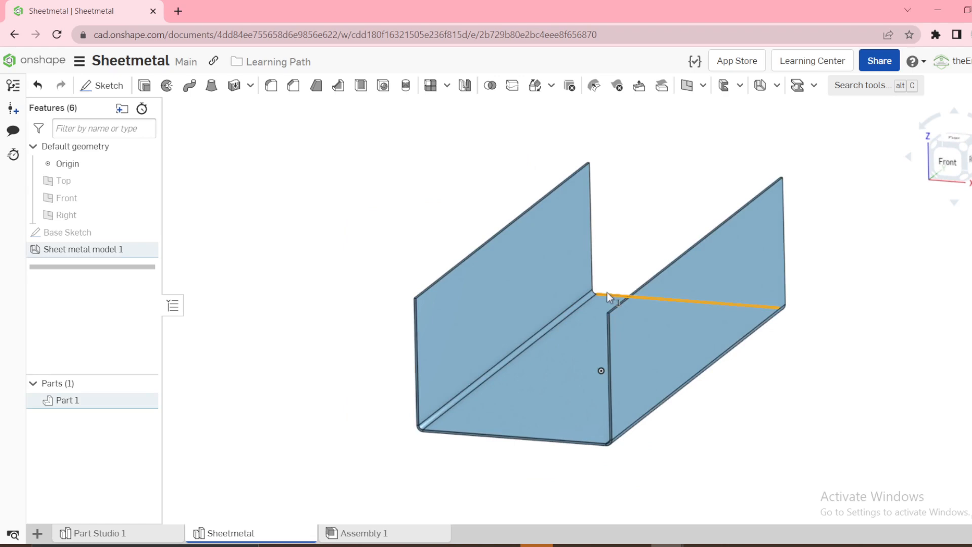
pyautogui.click(411, 472)
pyautogui.click(467, 434)
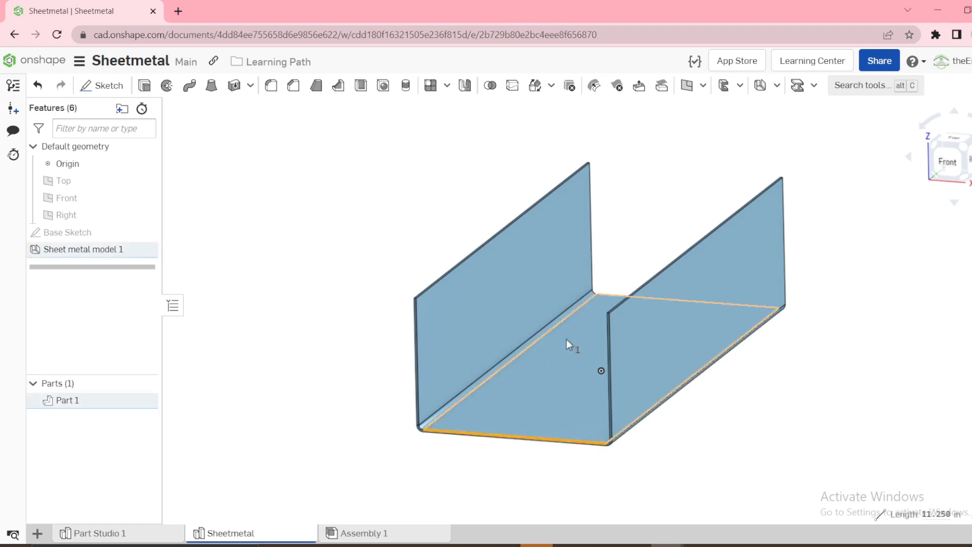
pyautogui.moveTo(567, 338); pyautogui.dragTo(581, 332, button='right')
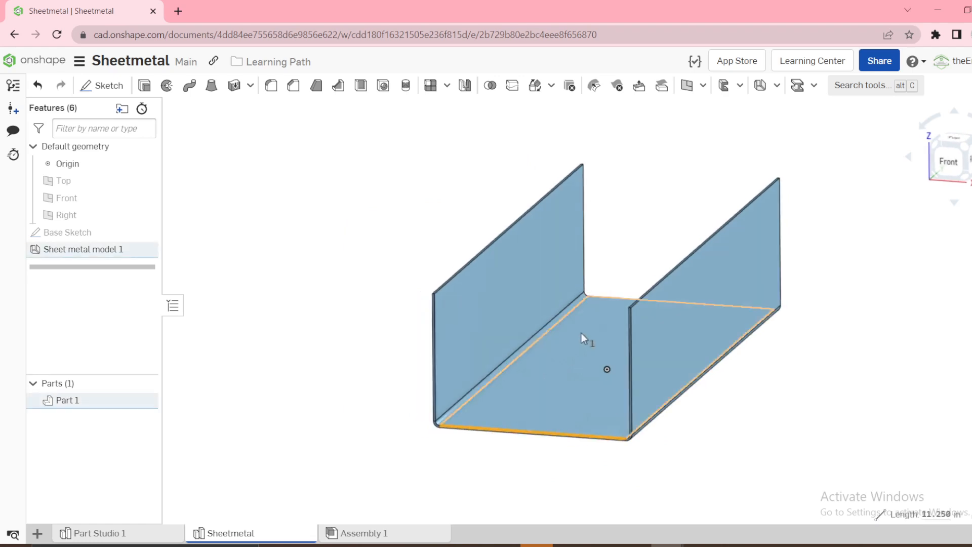
pyautogui.click(606, 296)
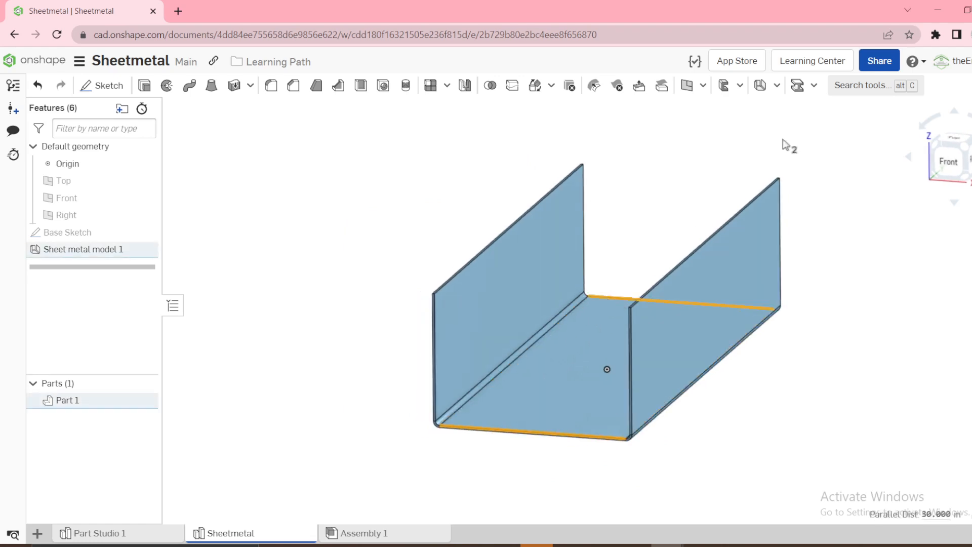
pyautogui.click(769, 87)
pyautogui.click(360, 109)
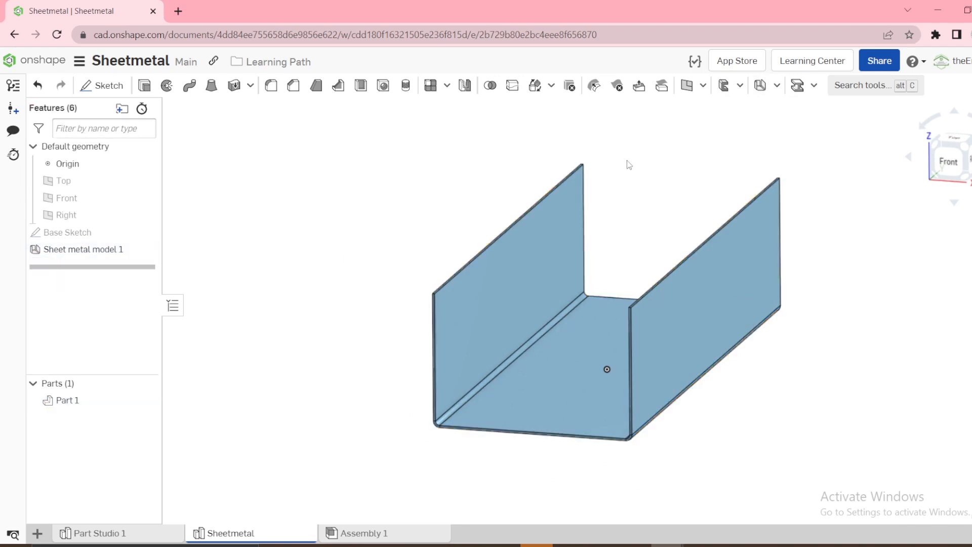
# Start a flange on the bottom panel's two open end edges and flip its bend direction so both flanges point upward
pyautogui.click(777, 85)
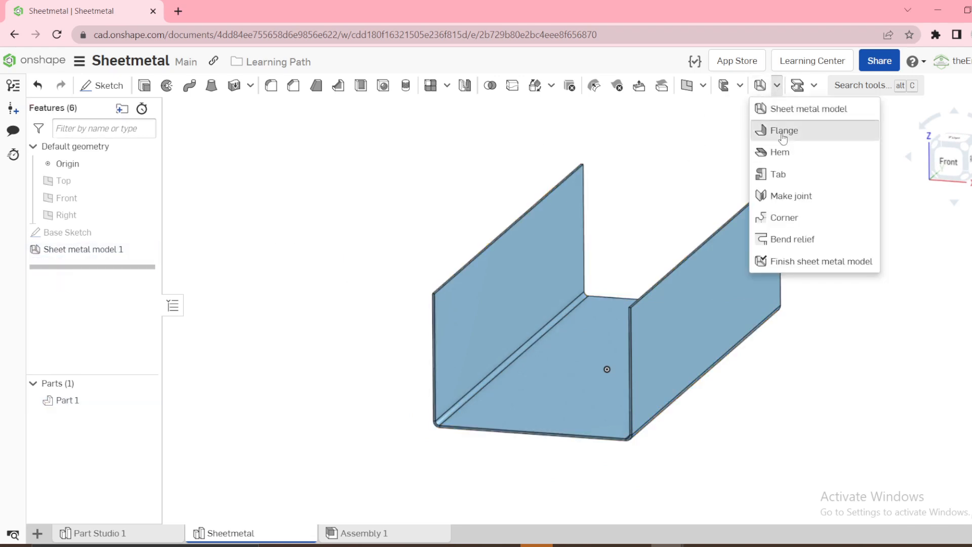
pyautogui.click(782, 128)
pyautogui.click(614, 297)
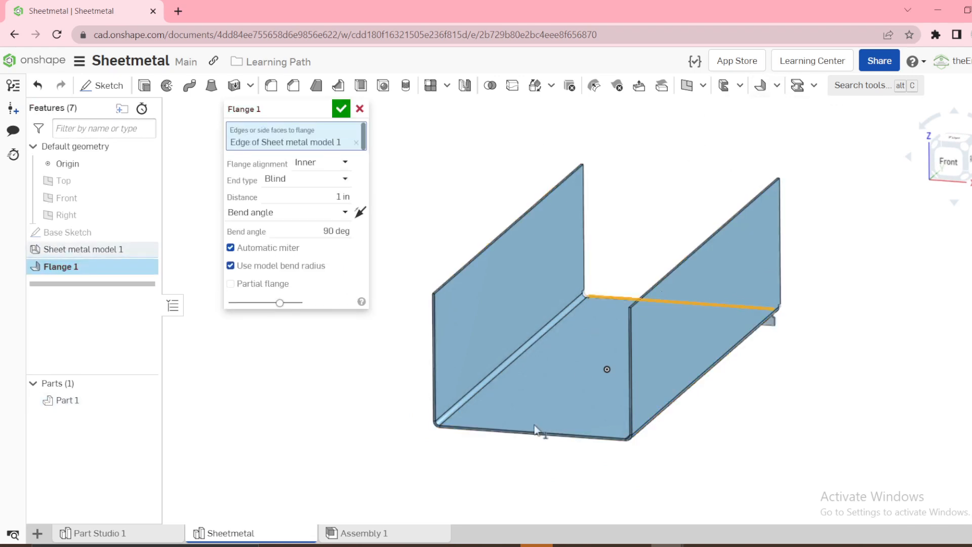
pyautogui.click(520, 434)
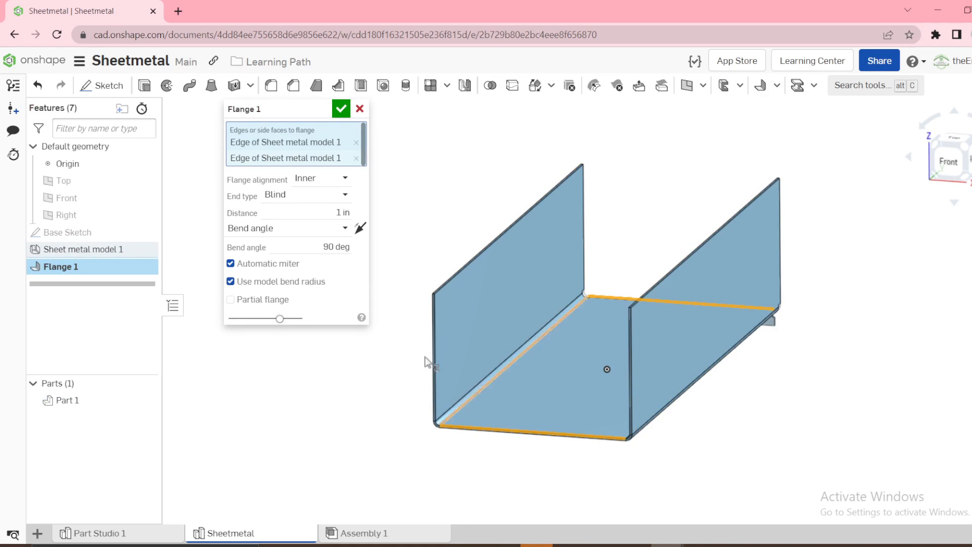
pyautogui.click(360, 230)
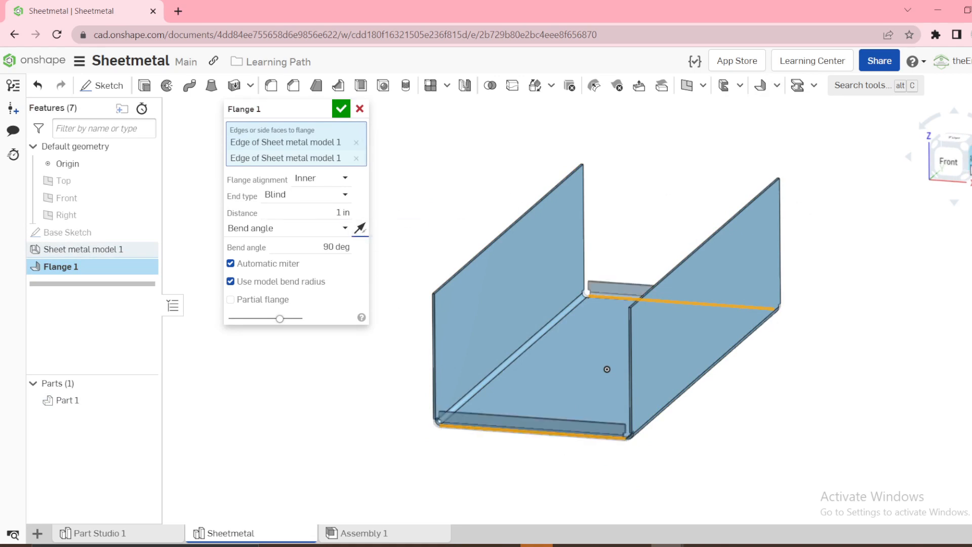
# Examine the flange at the lower corner from the right side and set its alignment to Outer
pyautogui.click(970, 160)
pyautogui.scroll(-4, 597, 351)
pyautogui.scroll(10, 405, 382)
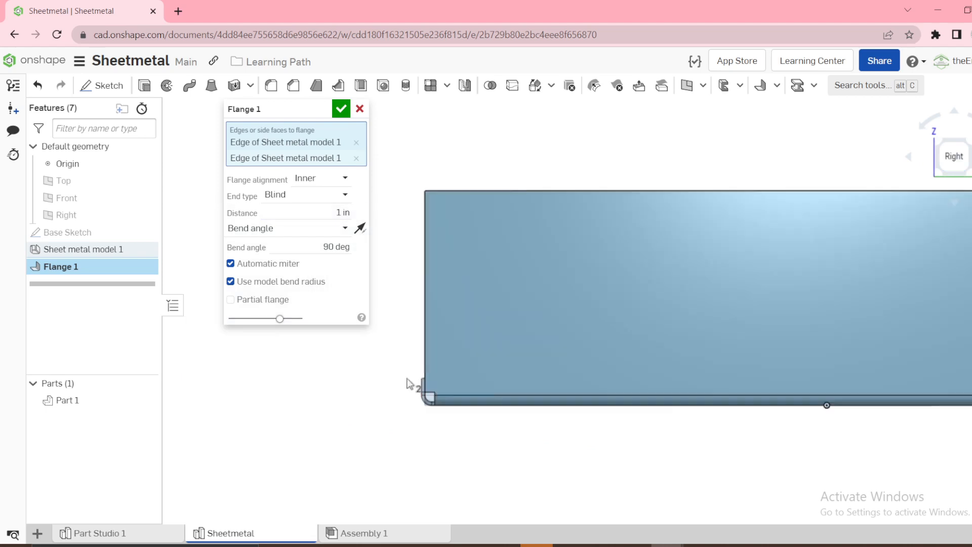
pyautogui.scroll(2, 450, 414)
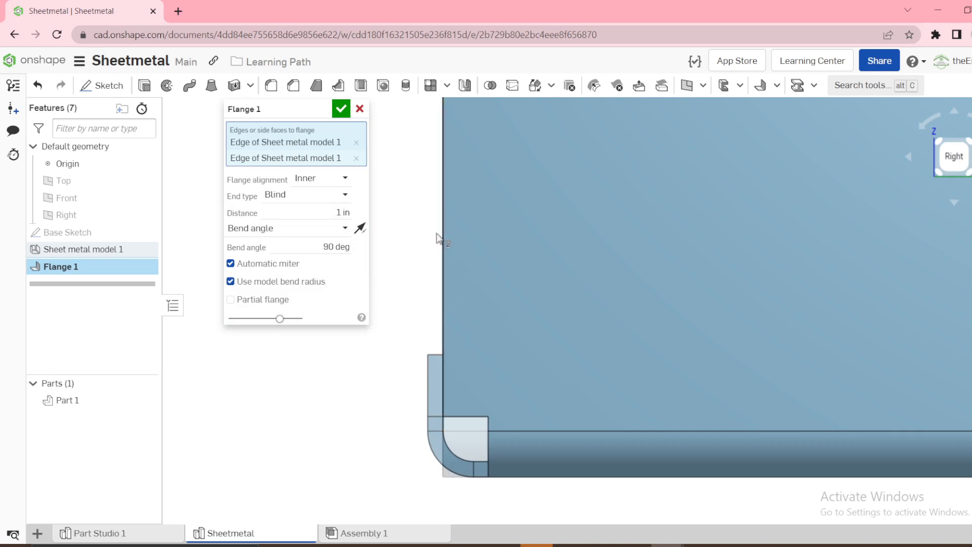
pyautogui.click(321, 181)
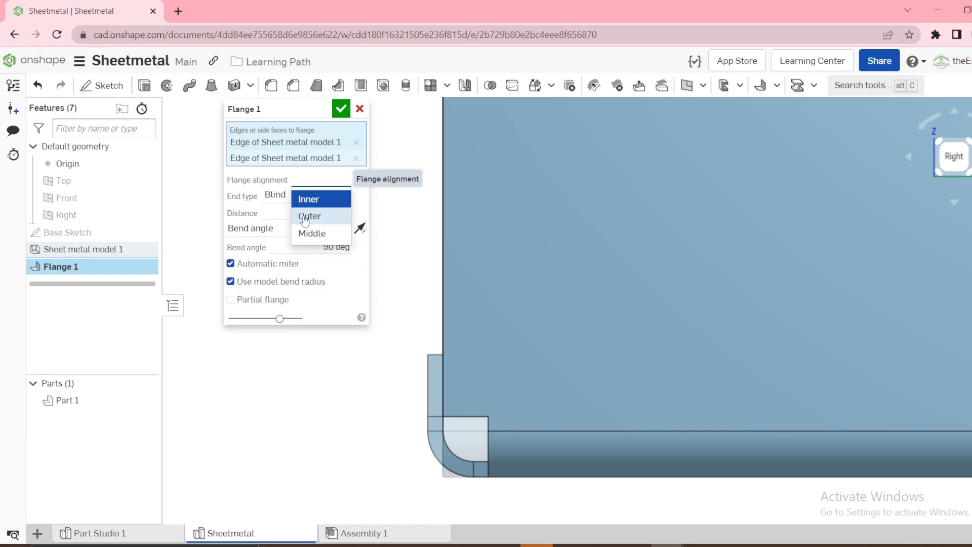
pyautogui.click(306, 216)
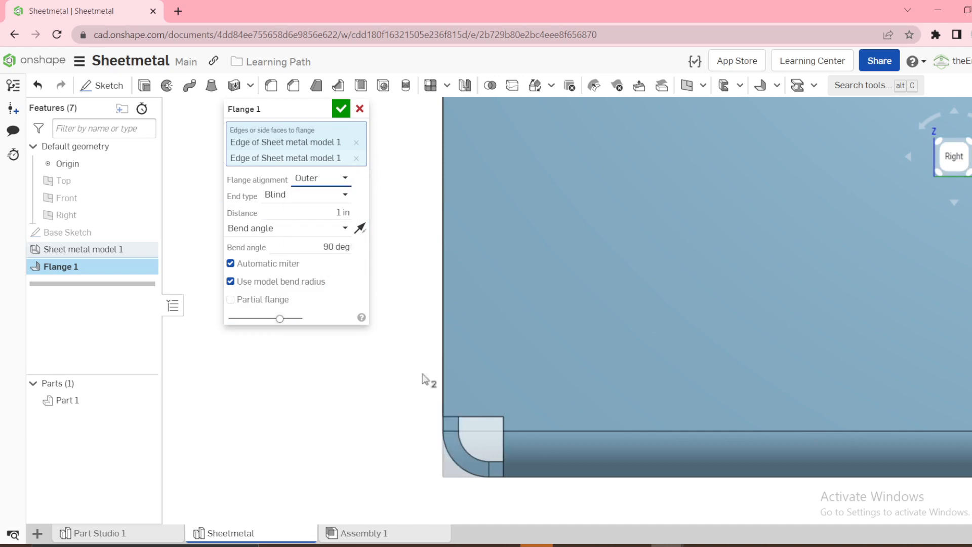
# Try the Middle flange alignment at the lower corner, then return the alignment to Outer
pyautogui.click(322, 187)
pyautogui.click(310, 233)
pyautogui.scroll(5, 440, 416)
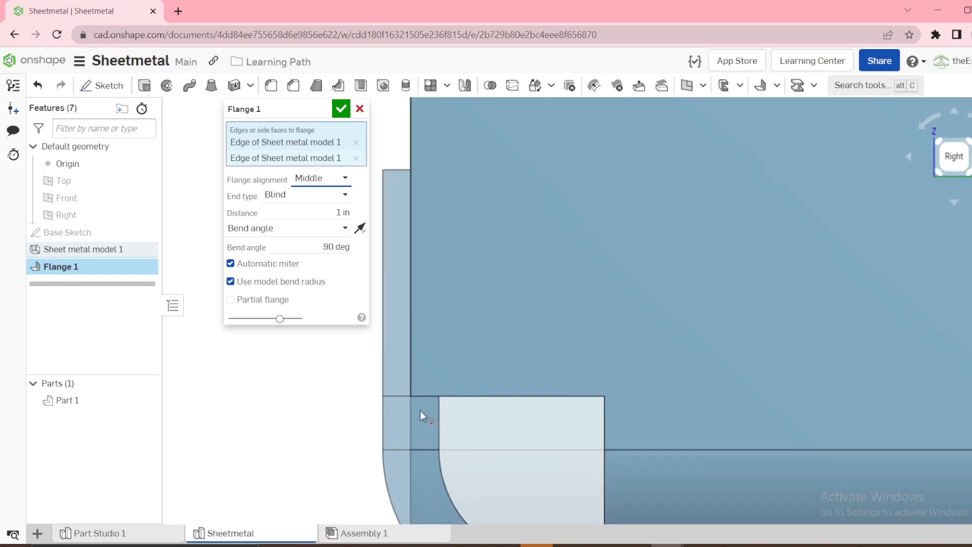
pyautogui.scroll(-5, 395, 256)
pyautogui.click(335, 183)
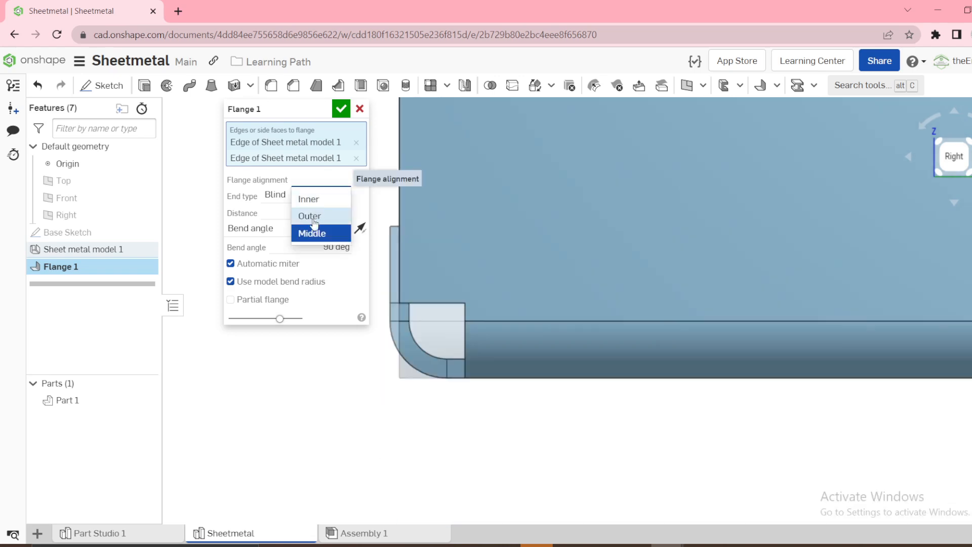
pyautogui.click(311, 216)
pyautogui.scroll(-4, 417, 376)
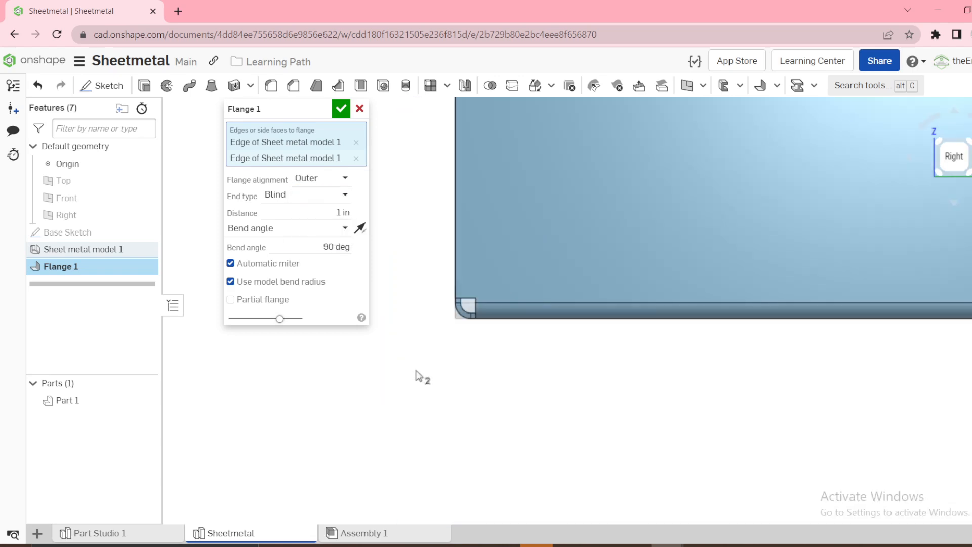
# Extend both end flanges up to a top corner vertex of the side wall with the Up to entity end type, and accept the flange
pyautogui.hotkey('shift', '7')
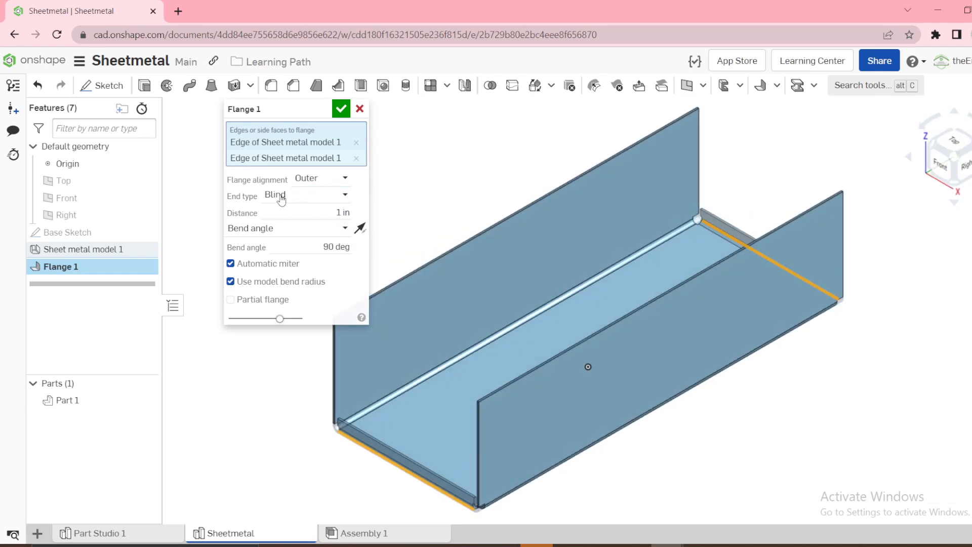
pyautogui.click(281, 195)
pyautogui.click(299, 232)
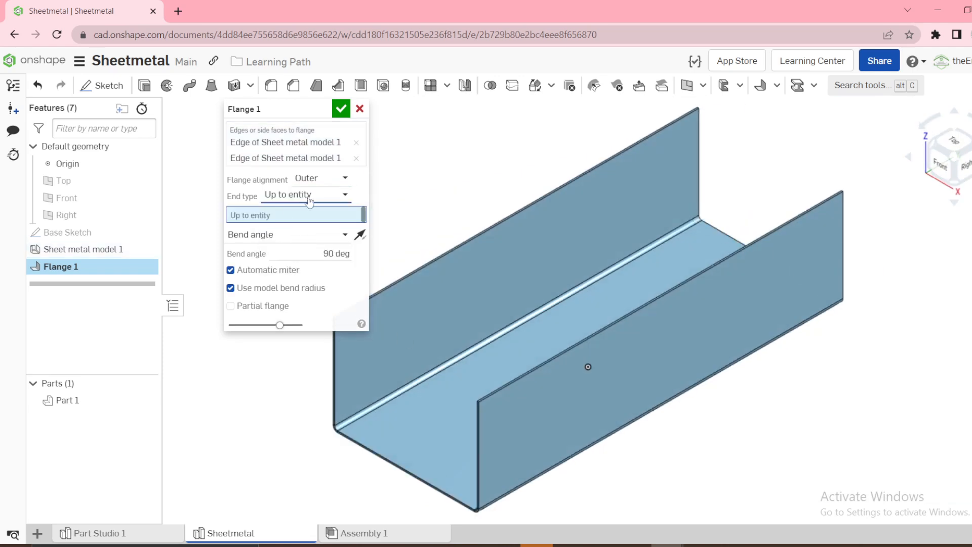
pyautogui.click(479, 402)
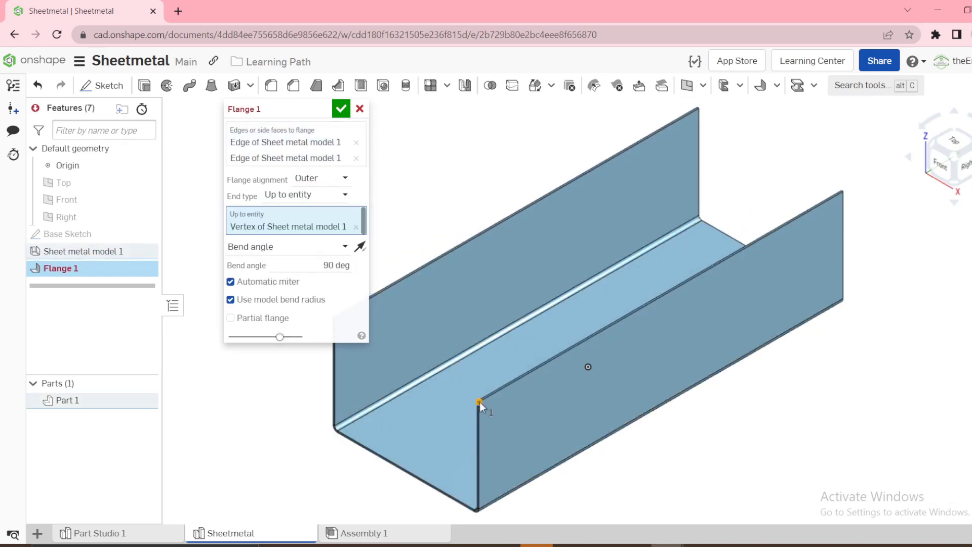
pyautogui.click(341, 108)
# Inspect the closed box from several angles and compare it with the finished toolbox in Part Studio 1
pyautogui.moveTo(562, 412); pyautogui.dragTo(567, 354, button='right')
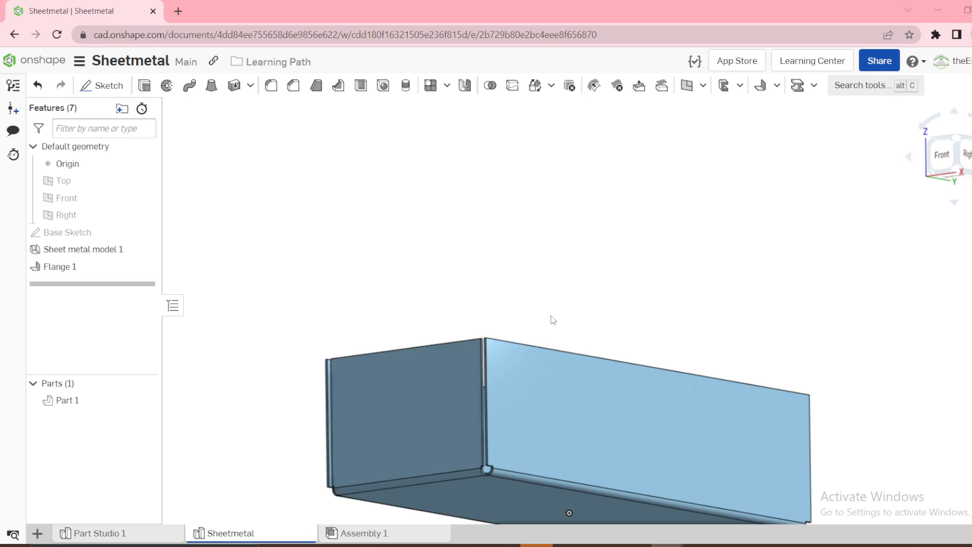
pyautogui.scroll(-3, 562, 359)
pyautogui.moveTo(588, 270); pyautogui.dragTo(557, 366, button='right')
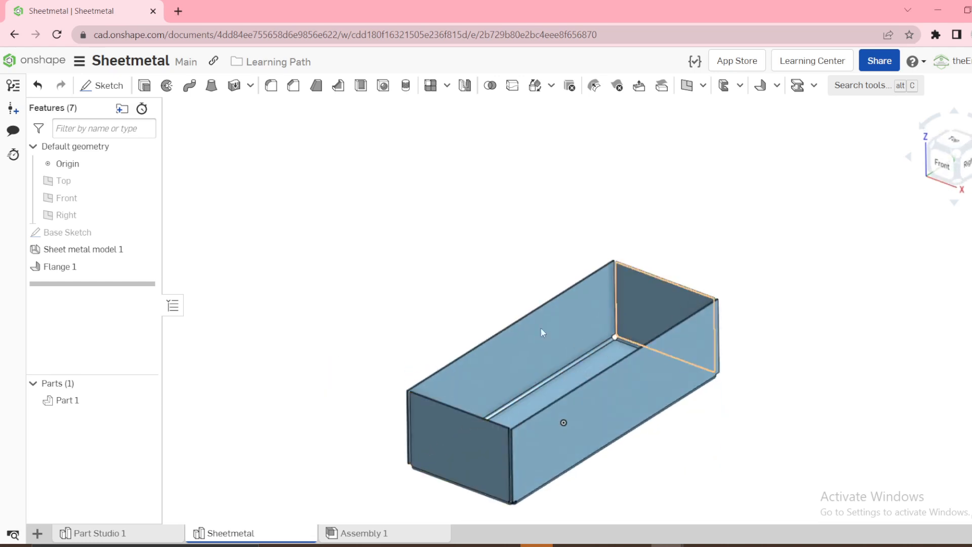
pyautogui.click(91, 534)
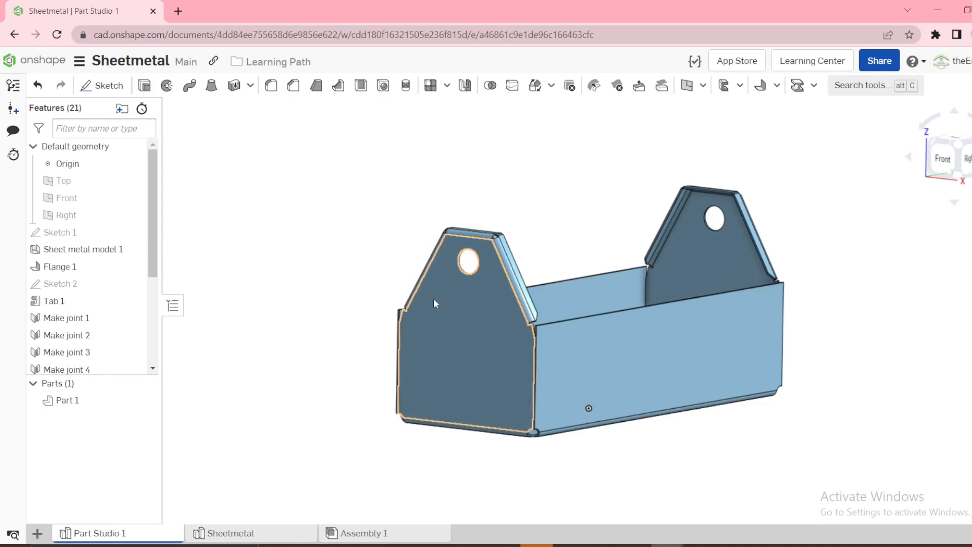
pyautogui.click(260, 535)
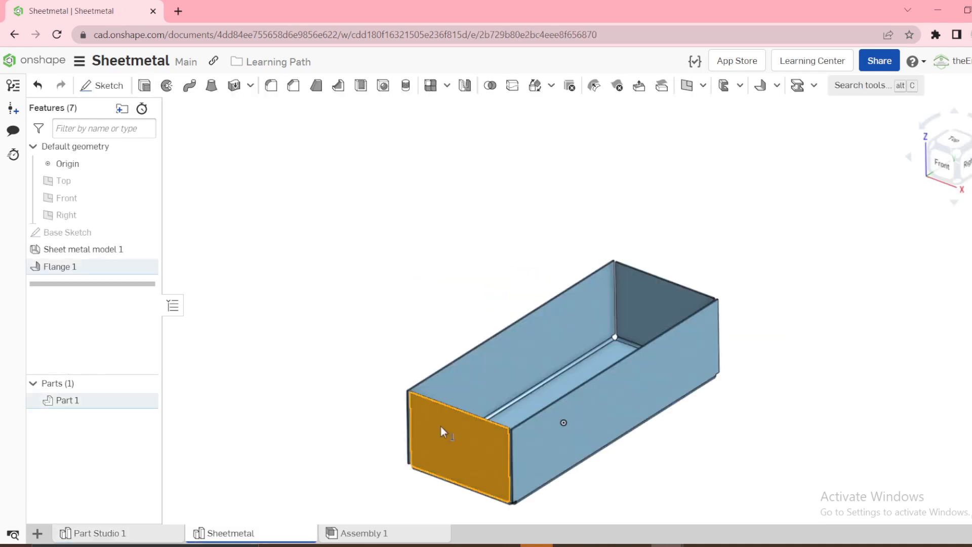
# Sketch a trapezoid outline on the front flange's outer face, rising from its two upper corners to a horizontal top line about 5.8 in long
pyautogui.press('s')
pyautogui.click(456, 419)
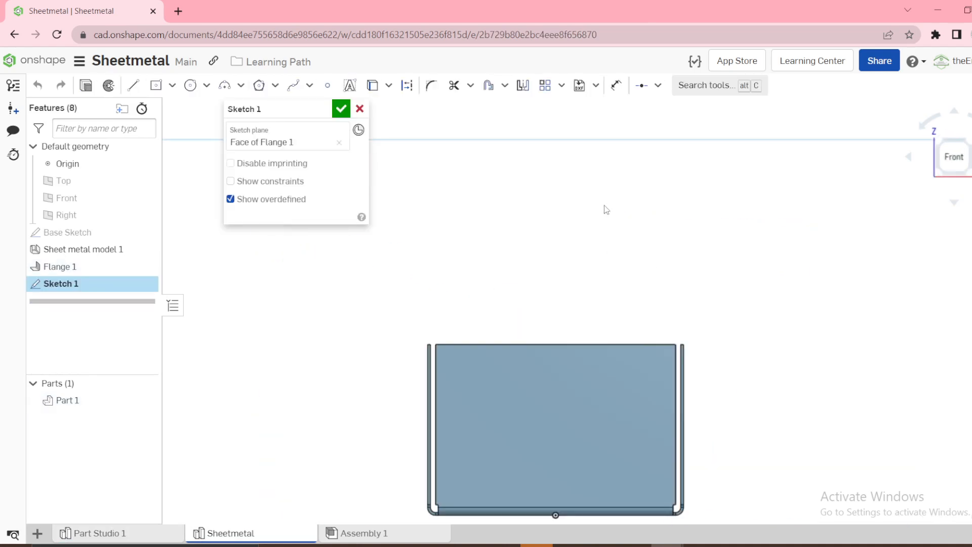
pyautogui.press('l')
pyautogui.click(435, 345)
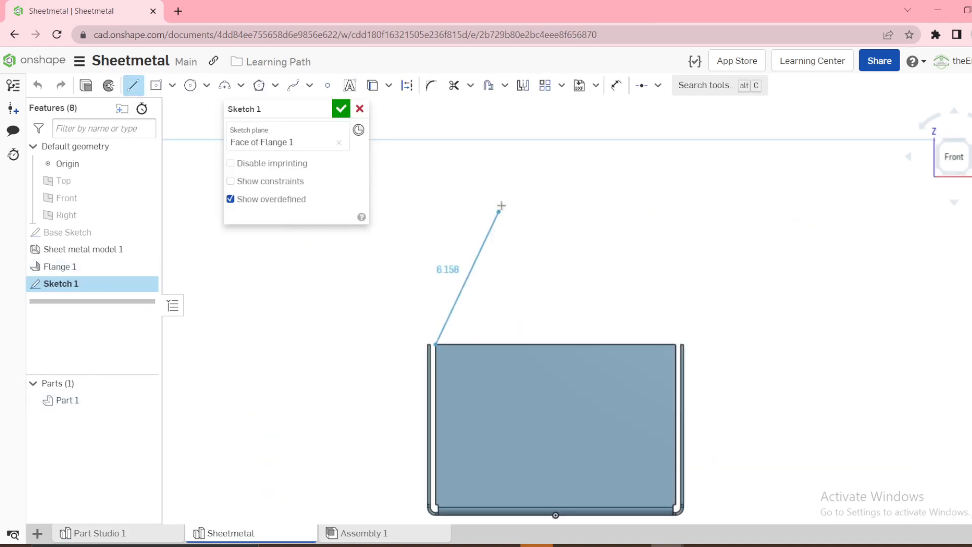
pyautogui.click(489, 189)
pyautogui.click(612, 189)
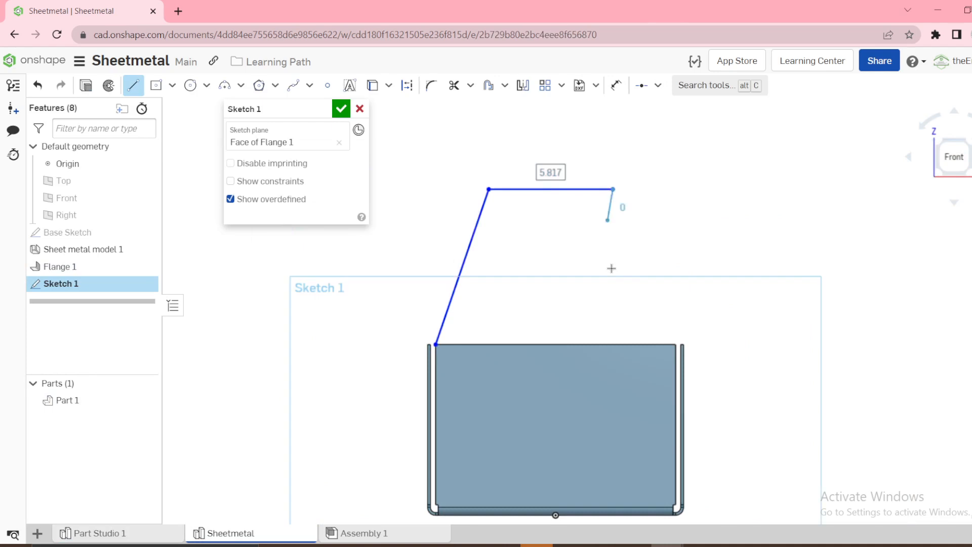
pyautogui.click(676, 344)
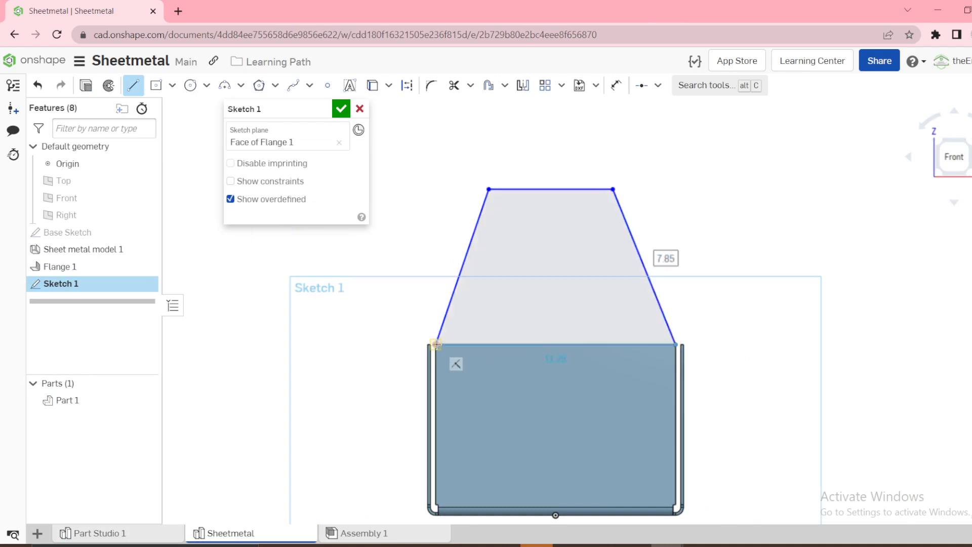
pyautogui.press('Escape')
# Draw a line from the top line's midpoint to the origin, constrain it vertical and make it construction geometry
pyautogui.press('l')
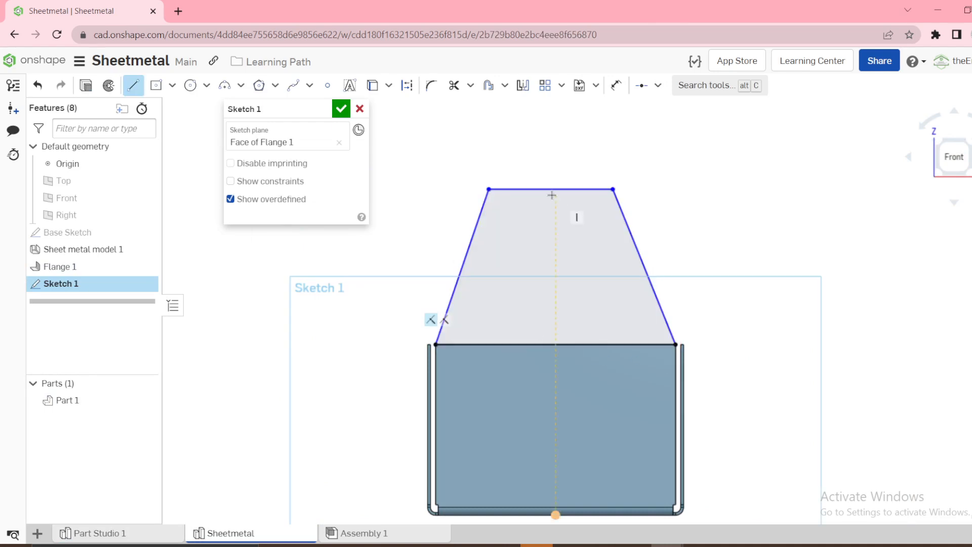
pyautogui.click(550, 189)
pyautogui.click(555, 515)
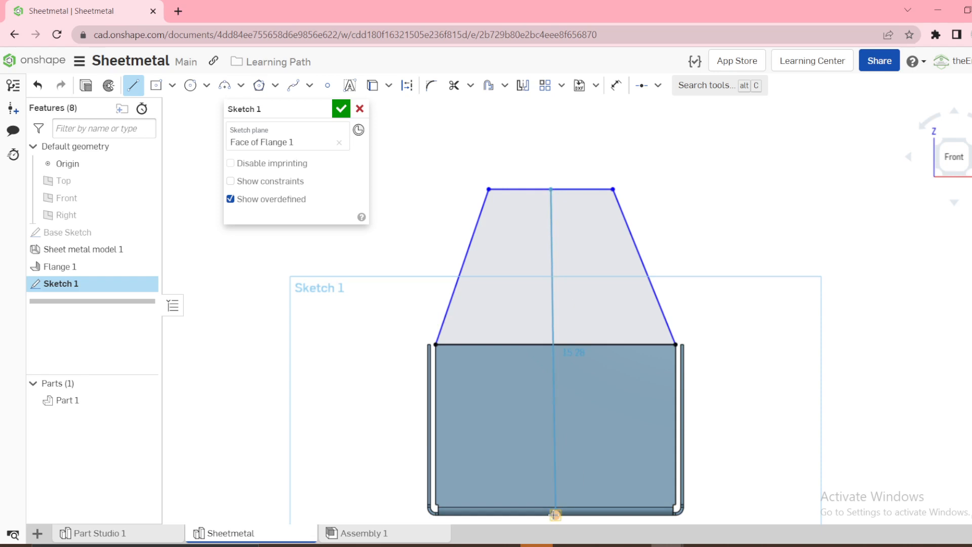
pyautogui.press('Escape')
pyautogui.click(550, 315)
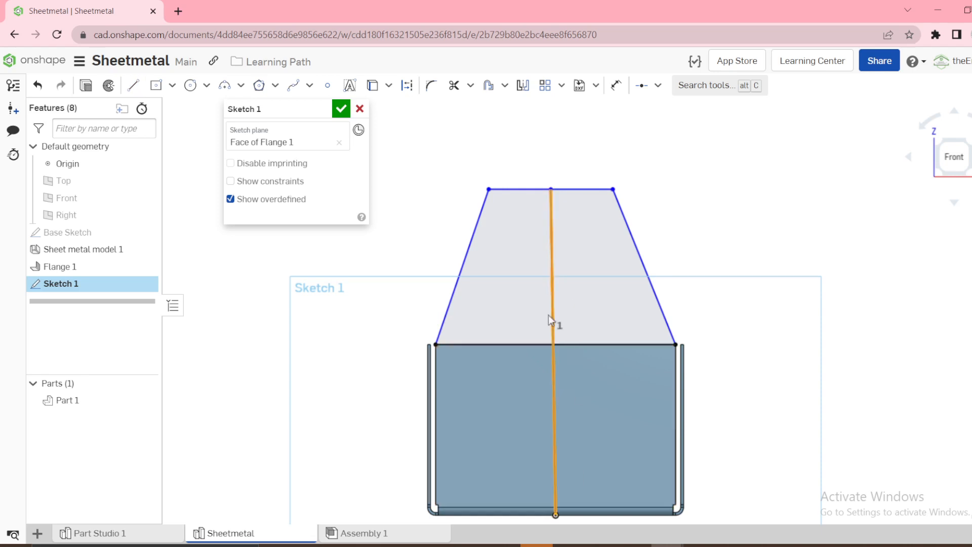
pyautogui.press('v')
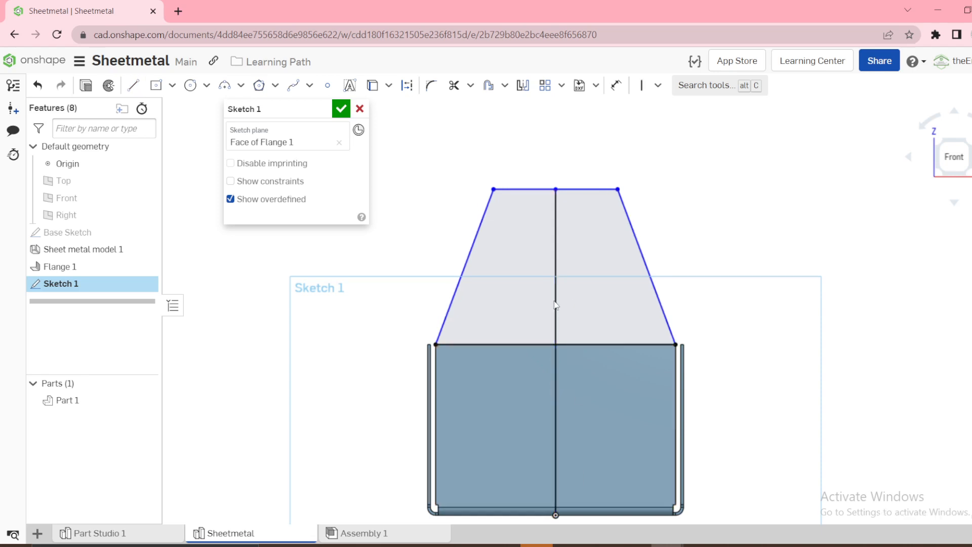
pyautogui.click(555, 304)
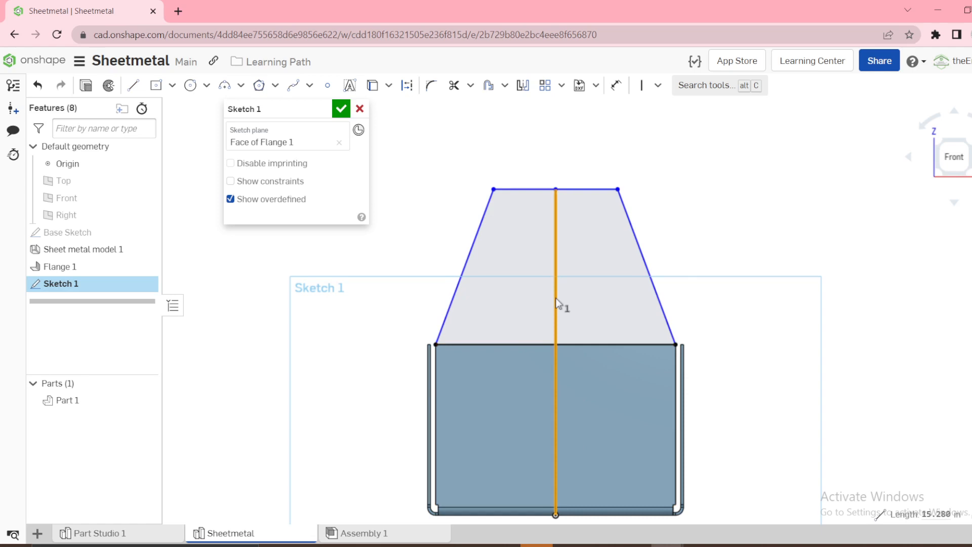
pyautogui.press('q')
# Dimension the vertical construction line to 14 in
pyautogui.press('d')
pyautogui.click(556, 263)
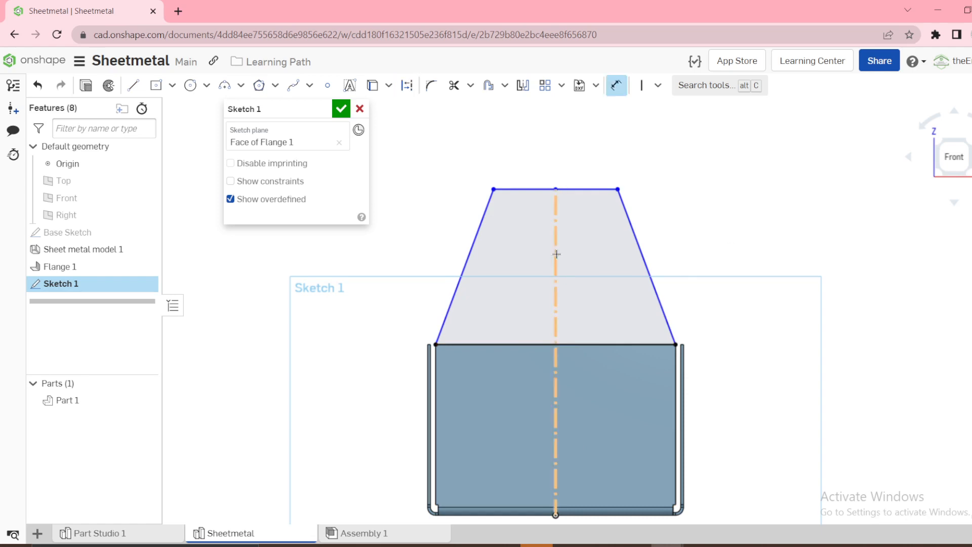
pyautogui.click(383, 337)
pyautogui.write('1')
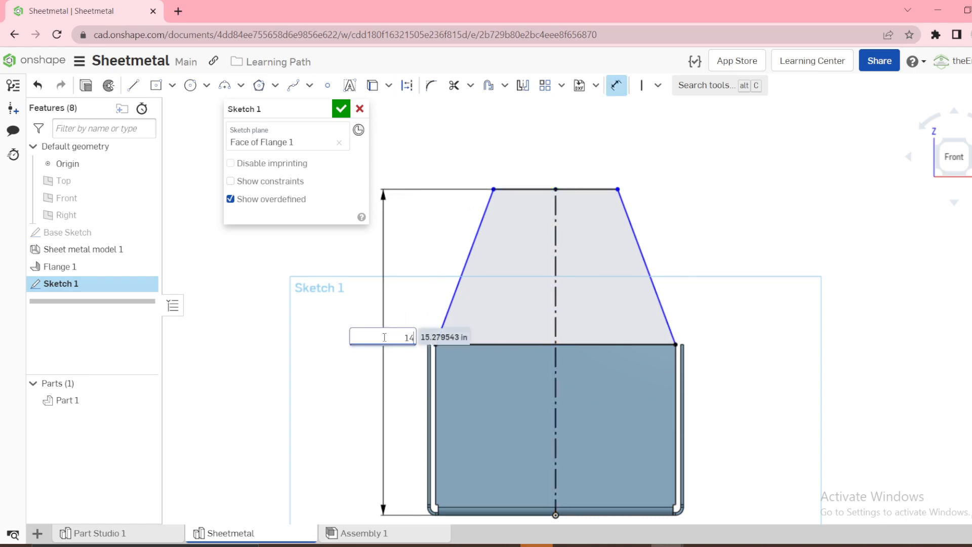
pyautogui.write('4')
pyautogui.press('Return')
# Dimension the angle between the trapezoid's left sloping side and the flange's upper edge to 60 degrees, and accept the sketch
pyautogui.click(463, 284)
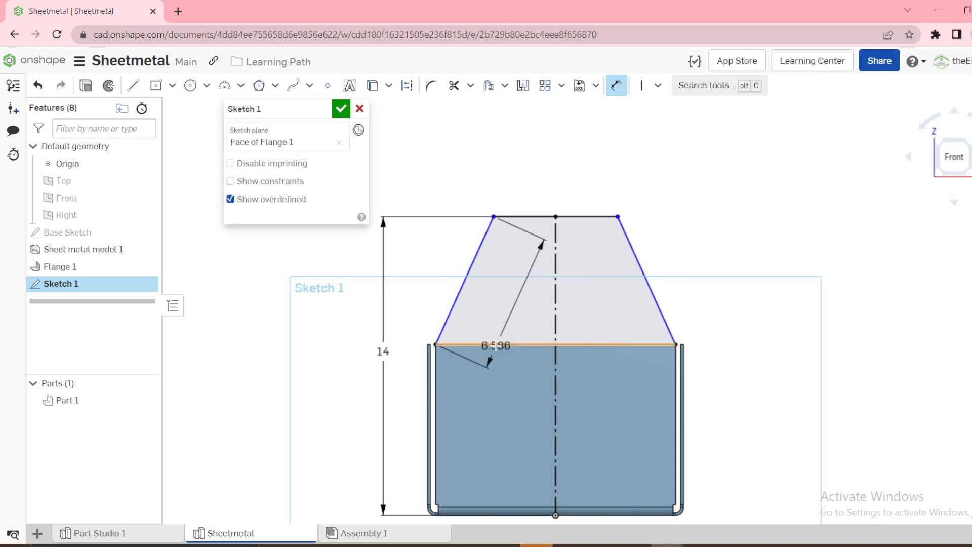
pyautogui.click(495, 345)
pyautogui.click(514, 307)
pyautogui.write('6')
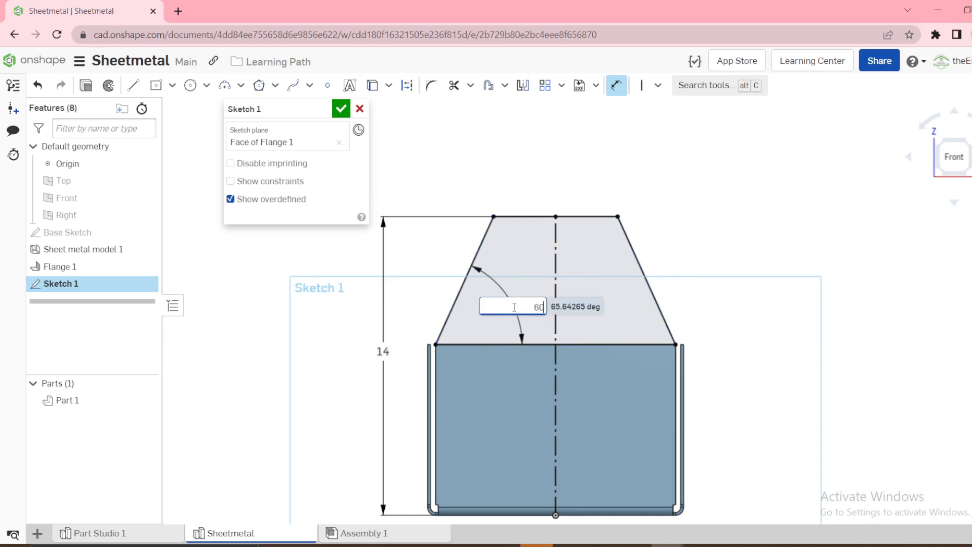
pyautogui.write('0')
pyautogui.press('Return')
pyautogui.click(340, 109)
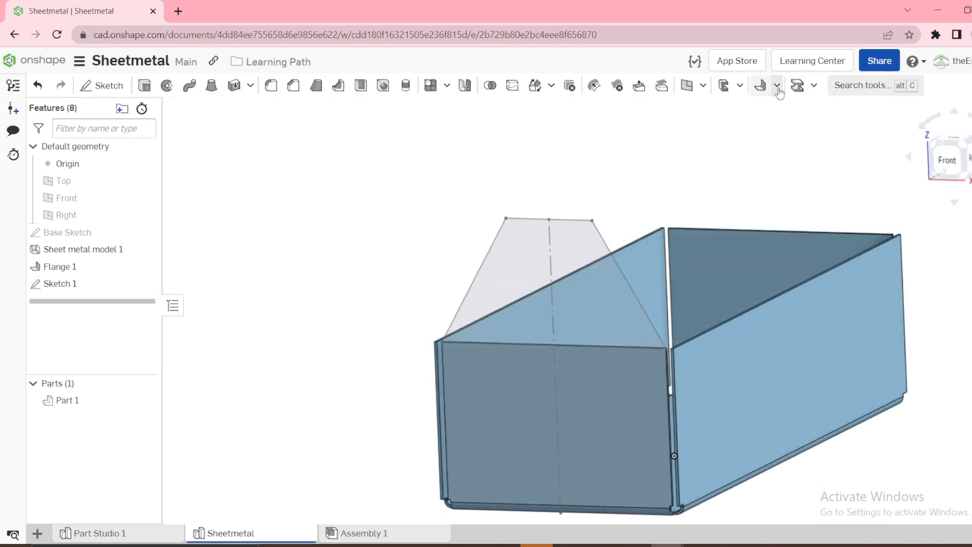
# Create a Tab from the trapezoid sketch region, merging it with both the front and rear end flanges
pyautogui.click(776, 85)
pyautogui.click(795, 173)
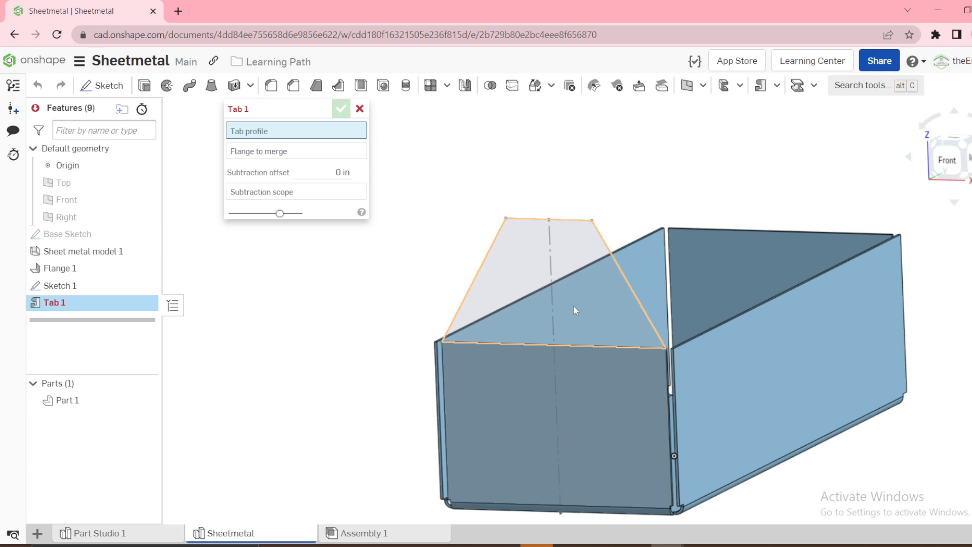
pyautogui.click(512, 254)
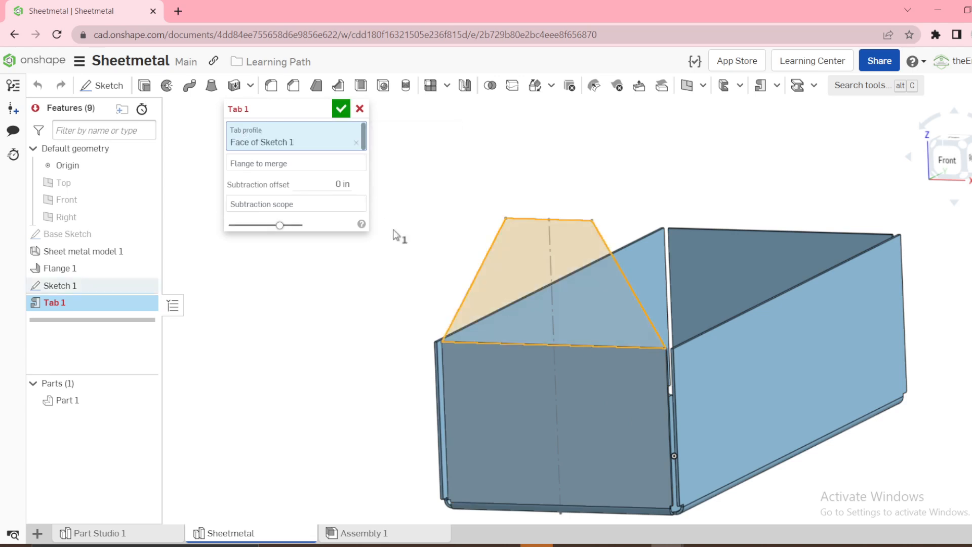
pyautogui.click(281, 173)
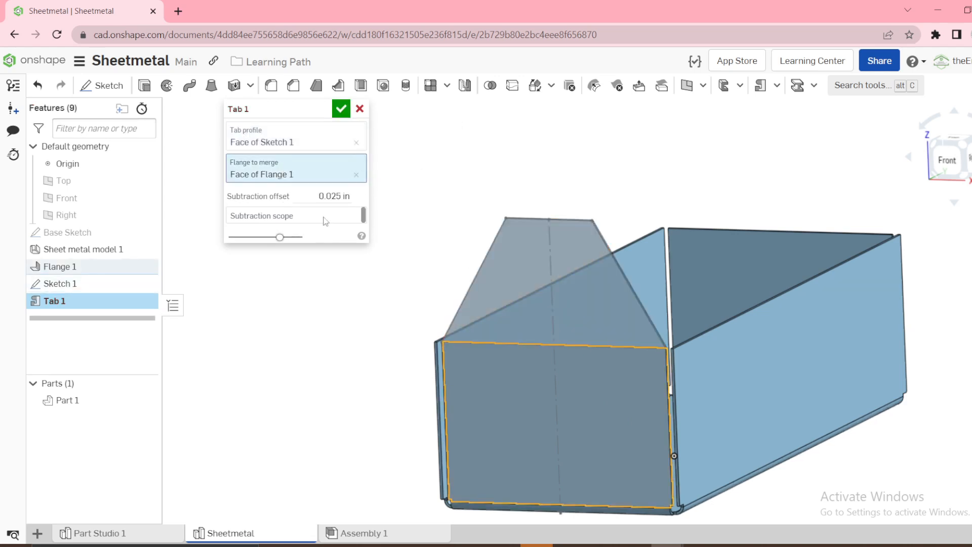
pyautogui.moveTo(651, 406); pyautogui.dragTo(639, 290, button='right')
pyautogui.click(754, 291)
pyautogui.click(341, 108)
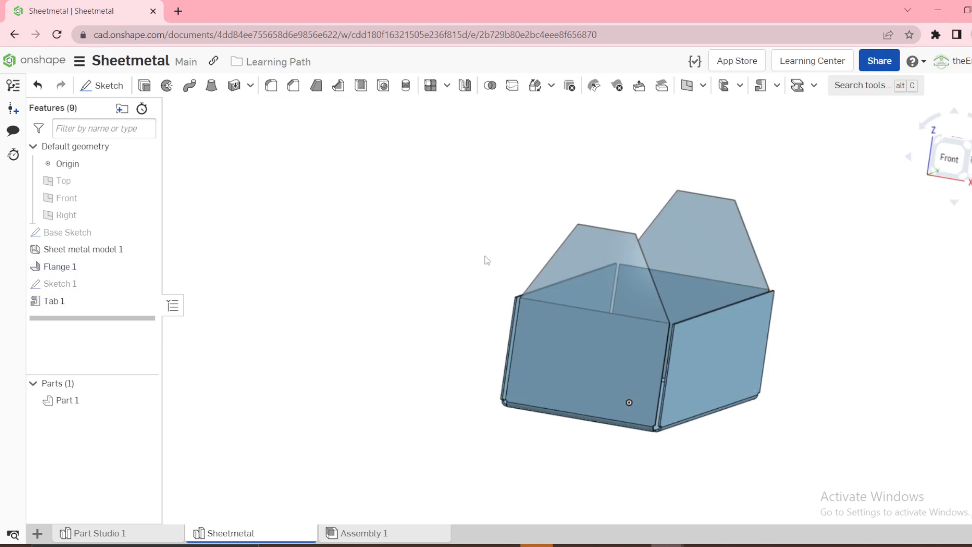
# Examine the gap between the front flange and the side wall at a lower corner from the top view
pyautogui.moveTo(503, 299); pyautogui.dragTo(487, 339, button='right')
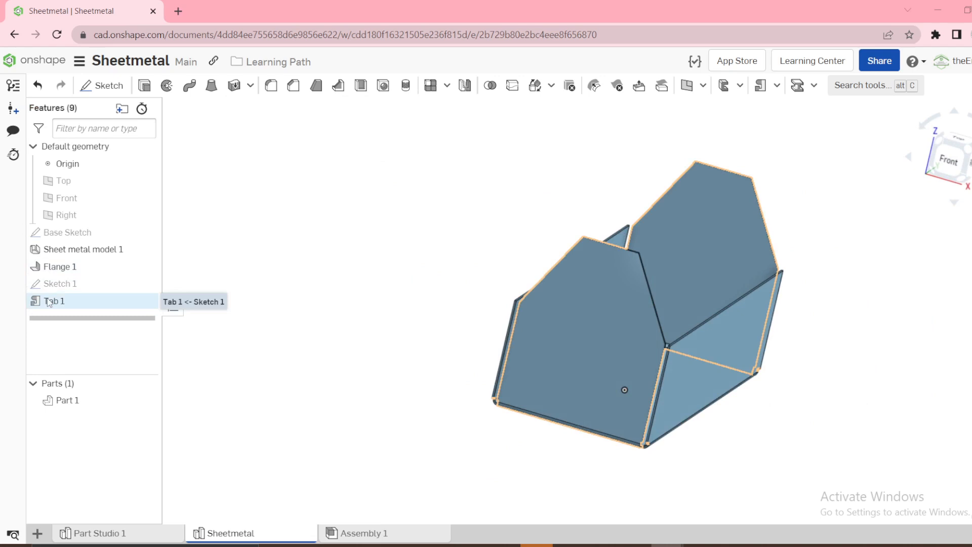
pyautogui.click(961, 139)
pyautogui.scroll(6, 653, 476)
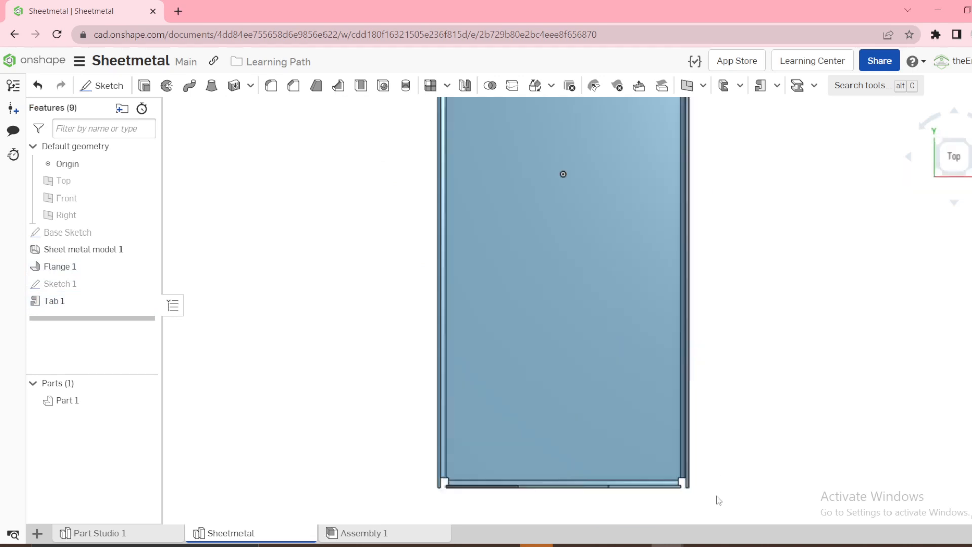
pyautogui.scroll(2, 658, 459)
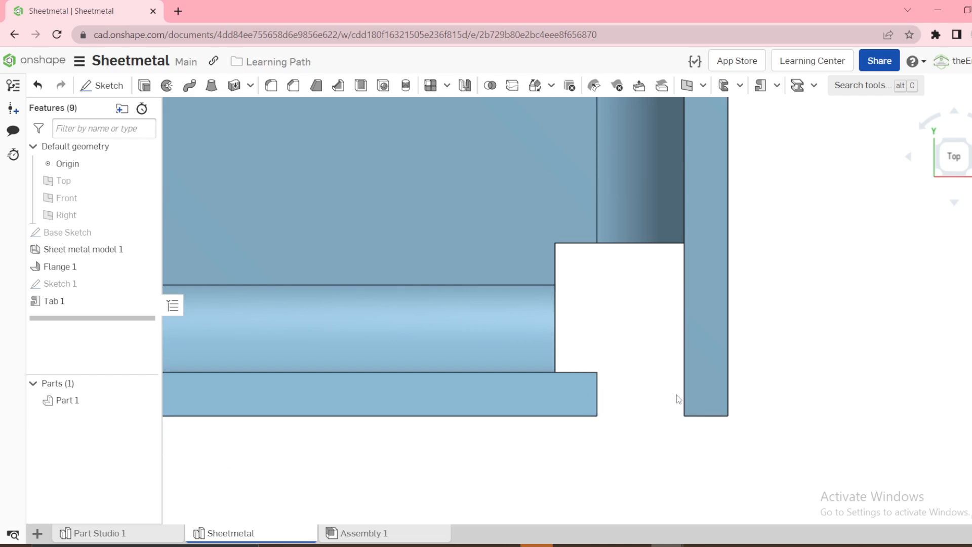
# Set up a Rip joint between the side wall's vertical edge and the adjacent front flange edge at the lower front-right corner
pyautogui.click(776, 87)
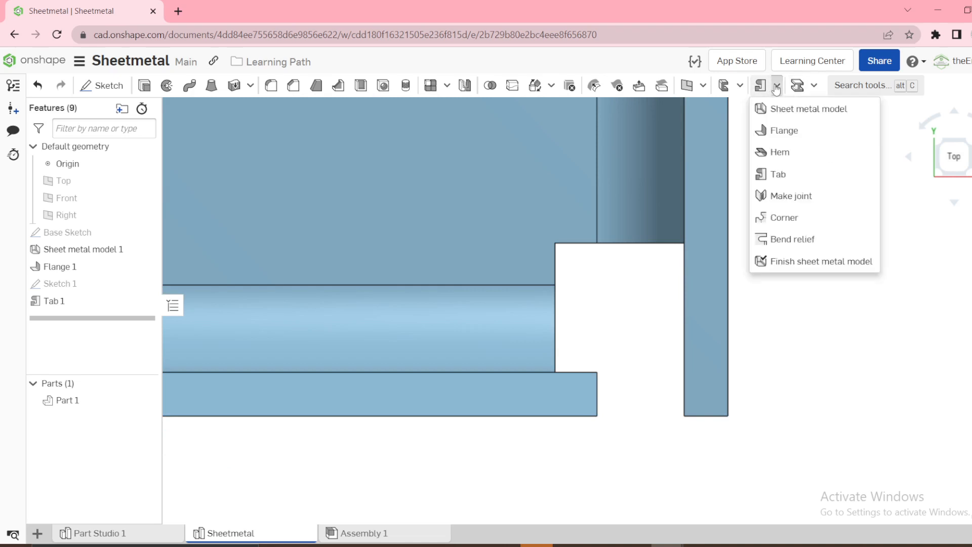
pyautogui.click(793, 197)
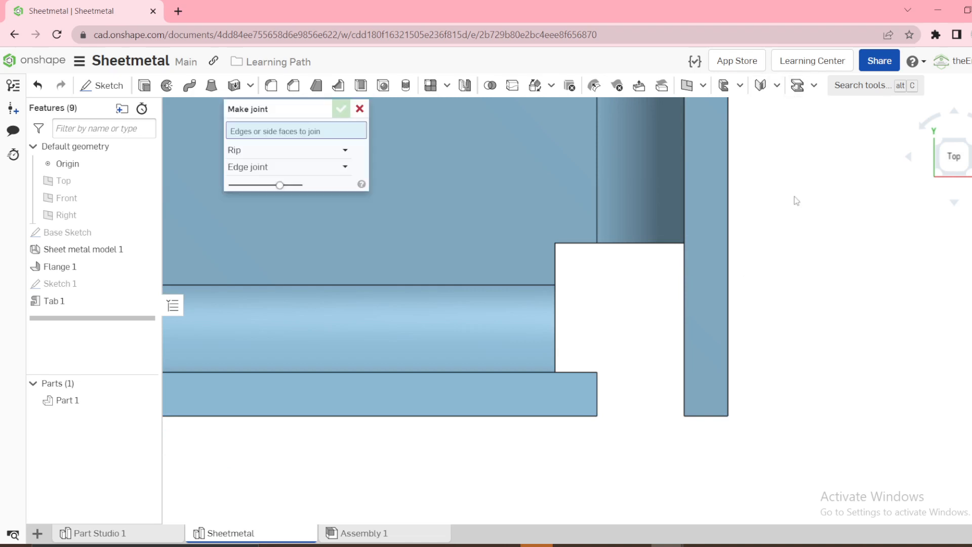
pyautogui.click(253, 152)
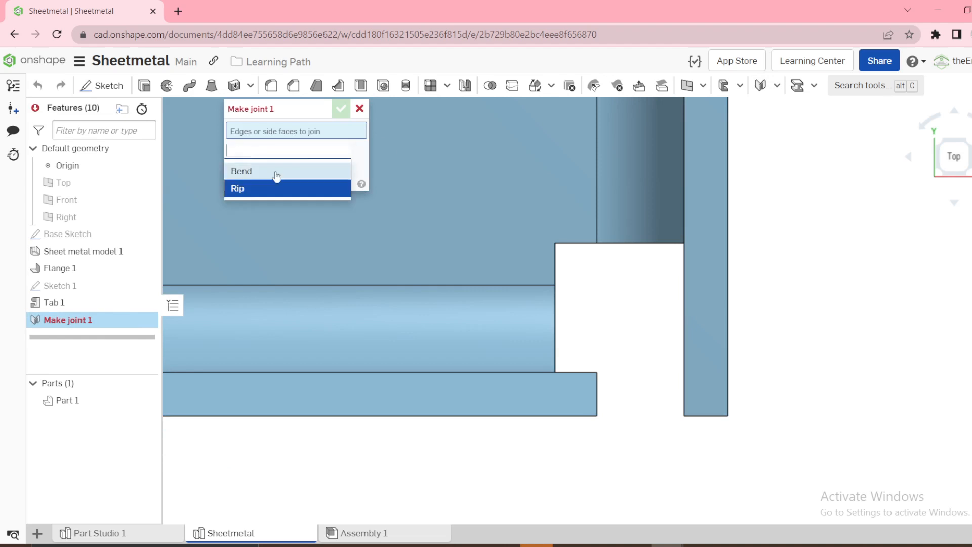
pyautogui.click(245, 191)
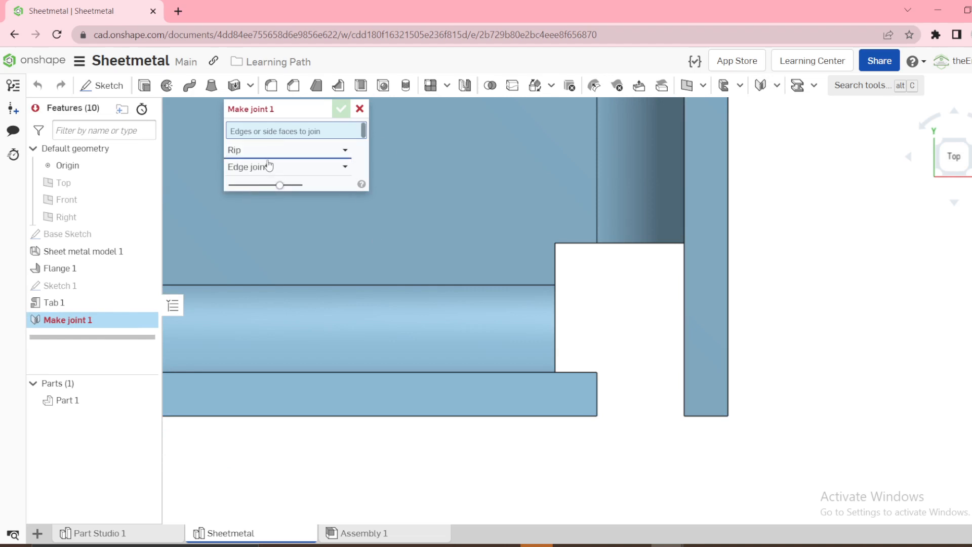
pyautogui.scroll(-2, 661, 269)
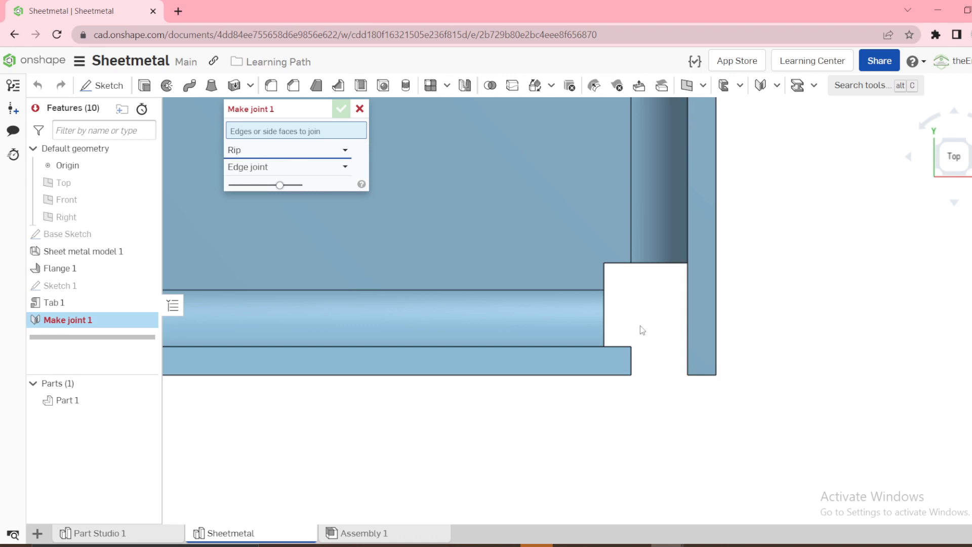
pyautogui.moveTo(665, 391); pyautogui.dragTo(668, 370, button='right')
pyautogui.click(636, 384)
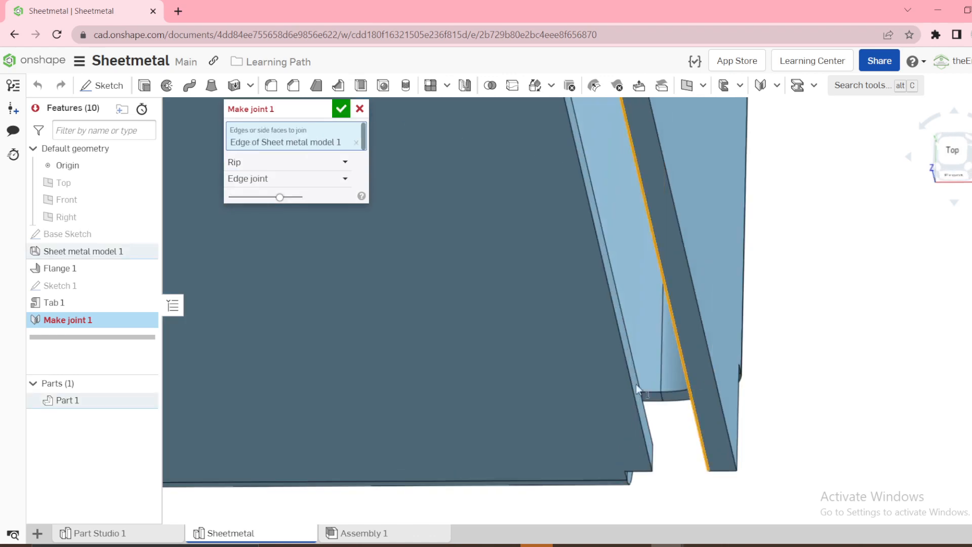
pyautogui.click(633, 384)
pyautogui.click(947, 150)
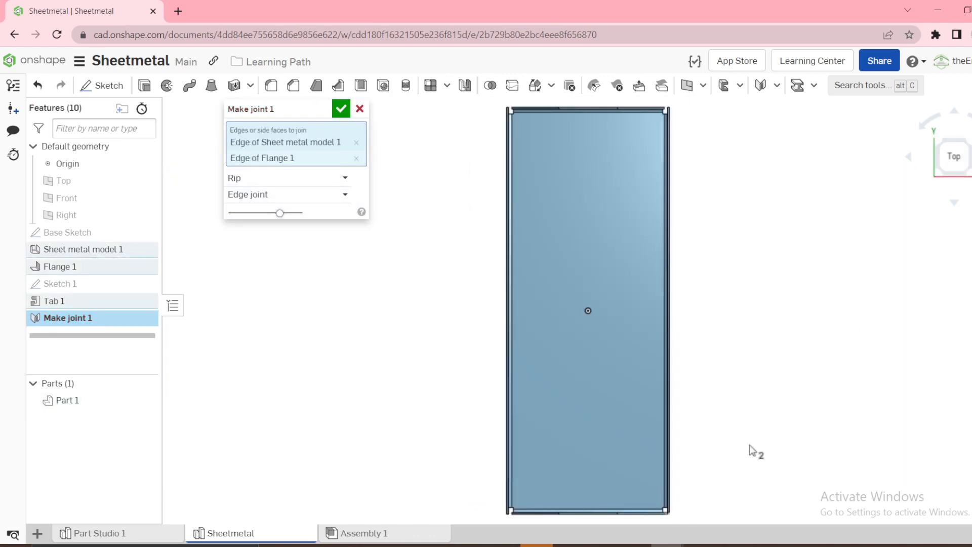
pyautogui.press('w')
pyautogui.moveTo(646, 491); pyautogui.dragTo(693, 518)
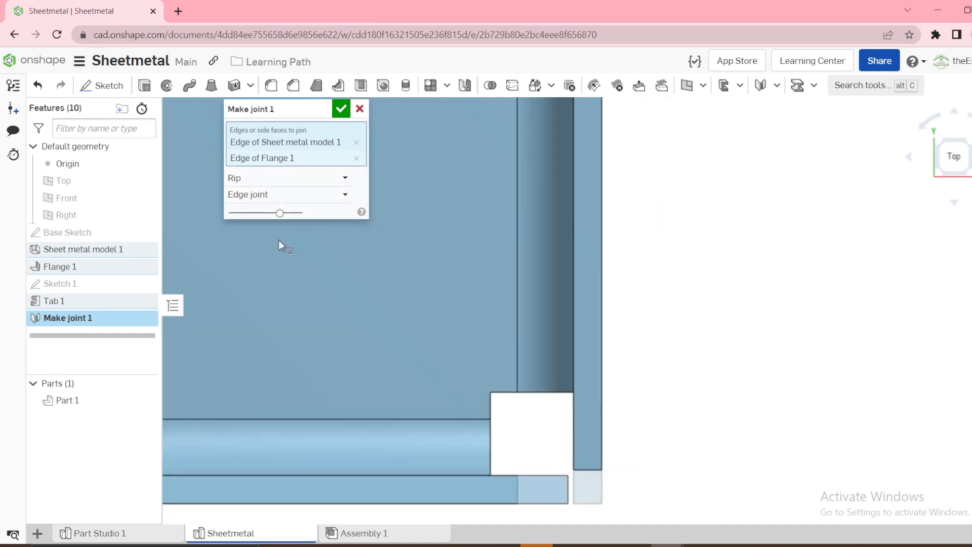
# Try the Butt joint - Direction 1 and Direction 2 styles on the corner joint, and accept it as an Edge joint
pyautogui.click(256, 200)
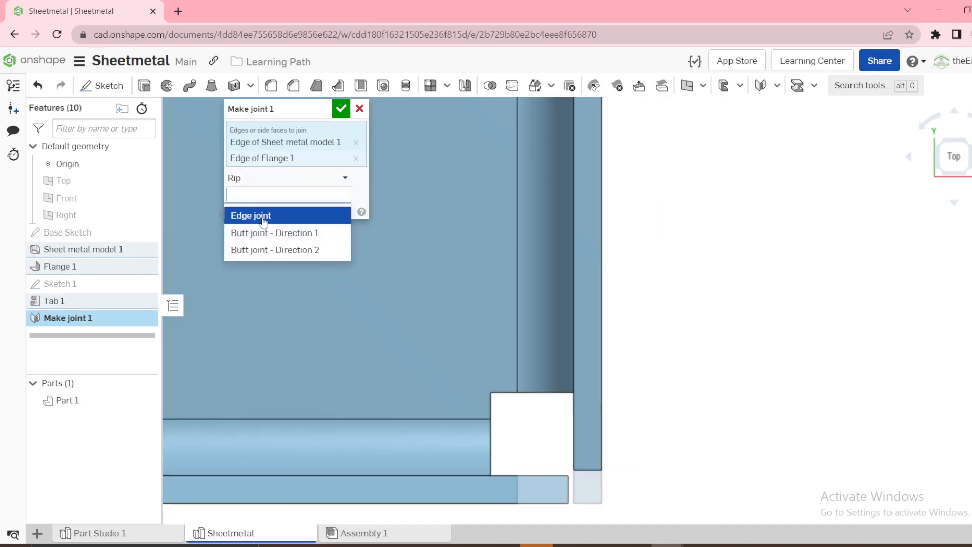
pyautogui.click(263, 217)
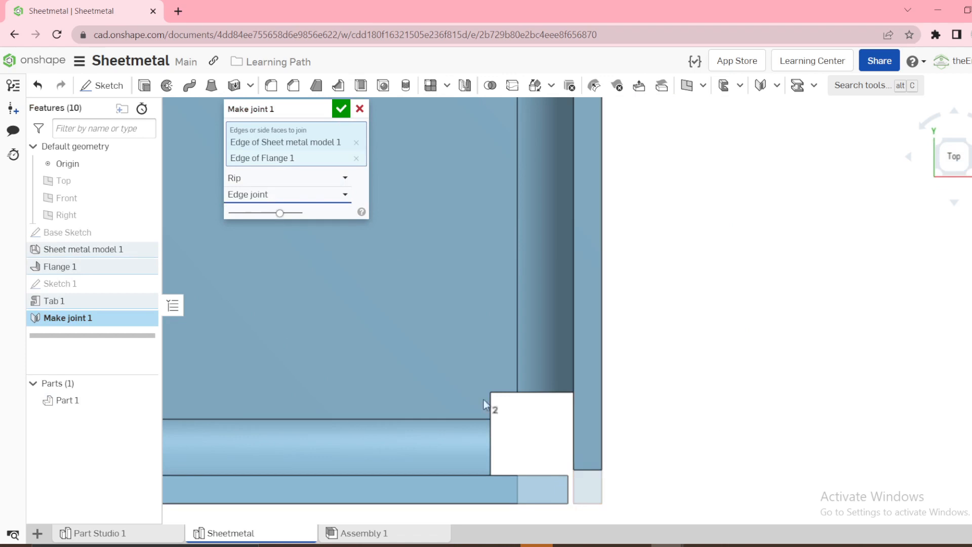
pyautogui.click(252, 201)
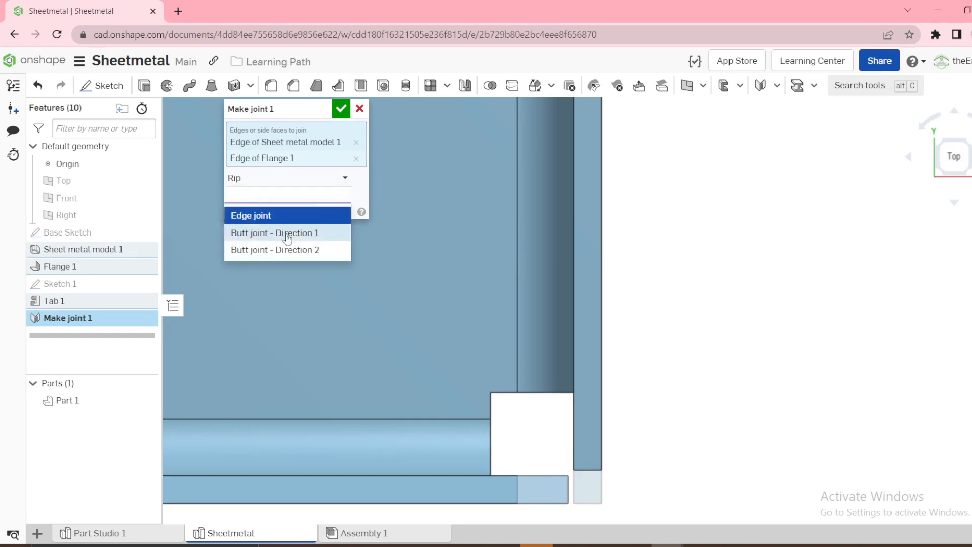
pyautogui.click(286, 232)
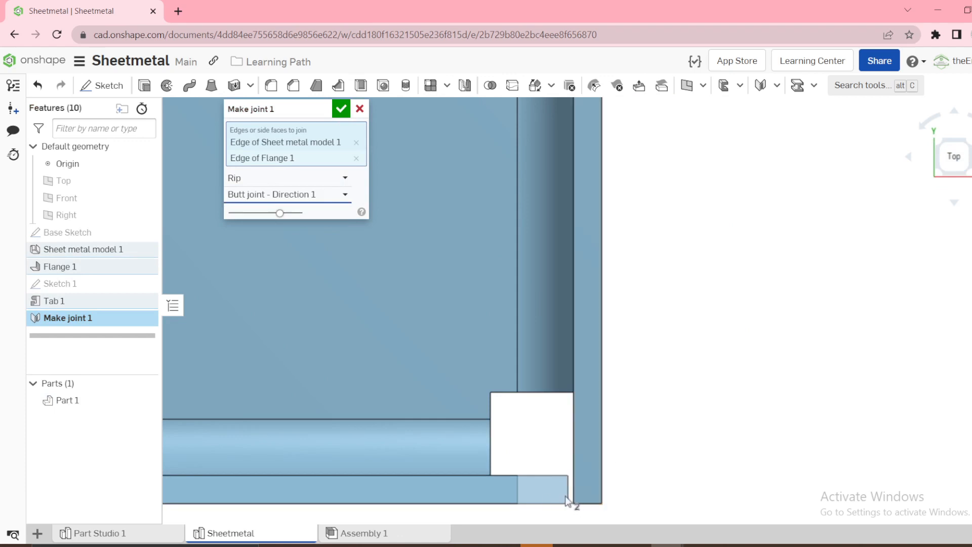
pyautogui.click(302, 195)
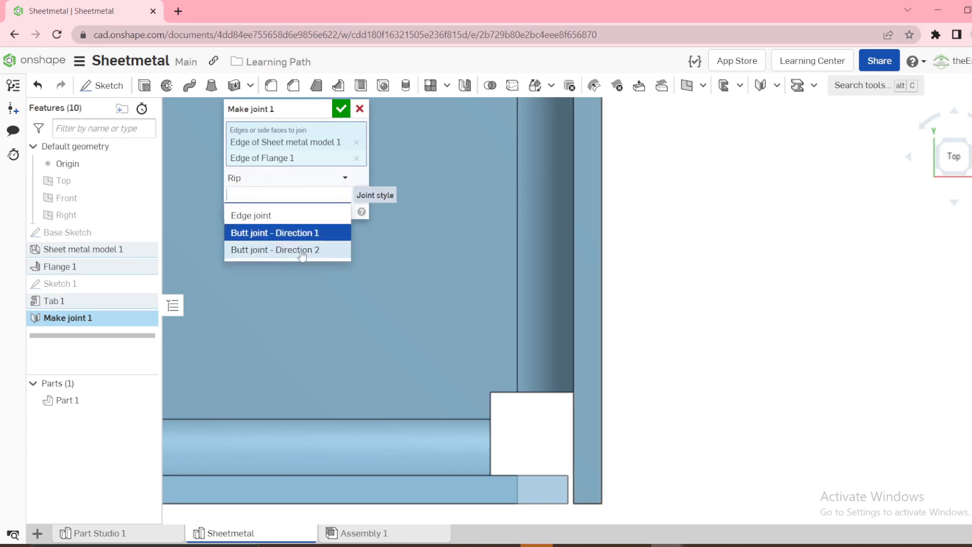
pyautogui.click(306, 252)
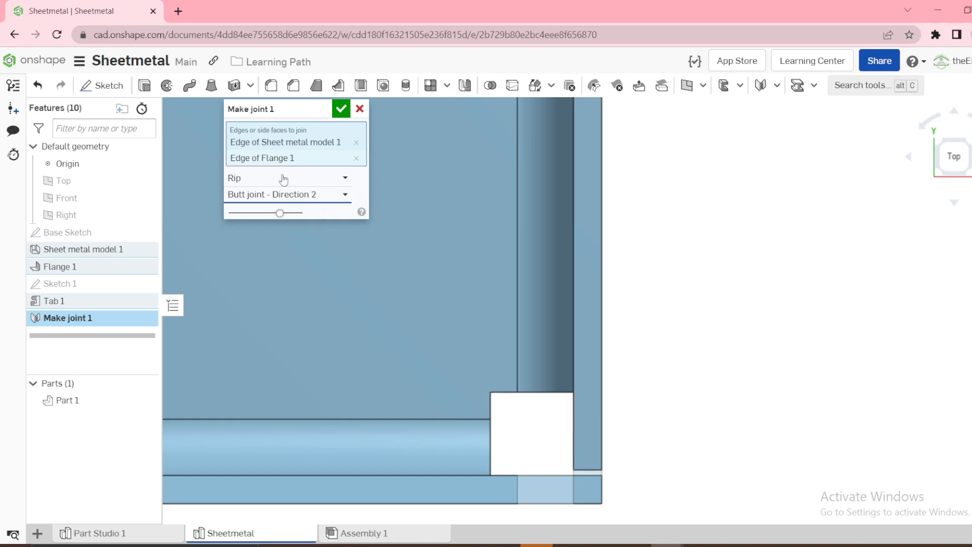
pyautogui.click(277, 195)
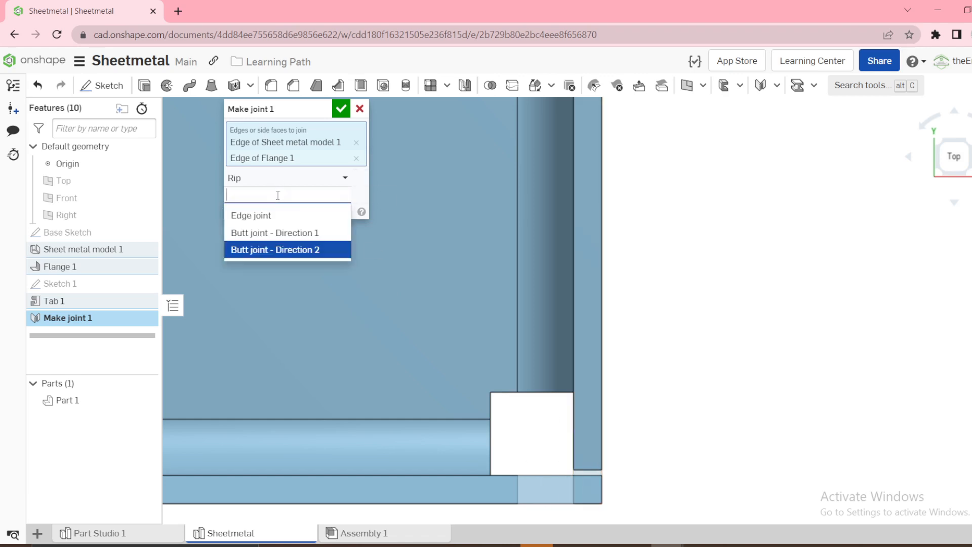
pyautogui.click(257, 222)
pyautogui.click(341, 108)
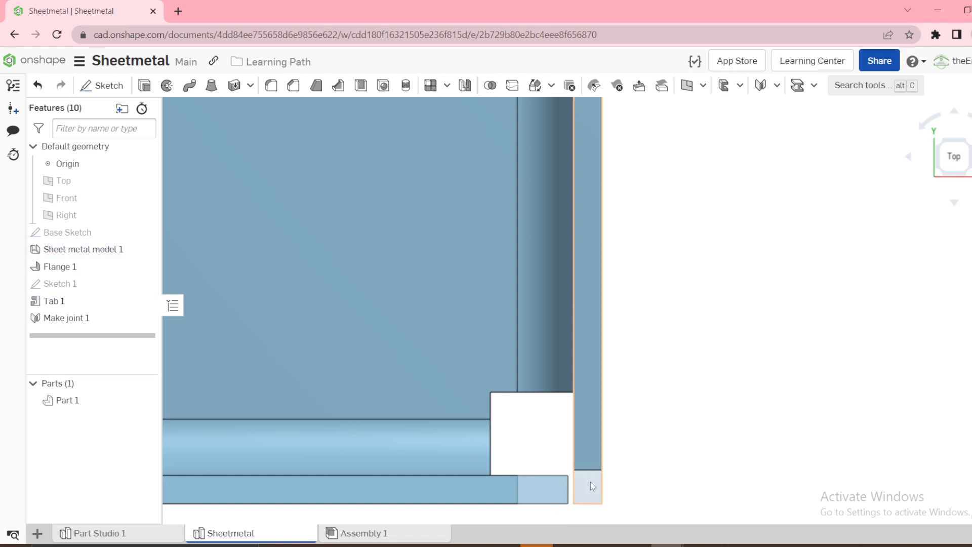
# Measure the gap between the front flange's end and the side wall's inner edge at the joined corner
pyautogui.scroll(3, 592, 483)
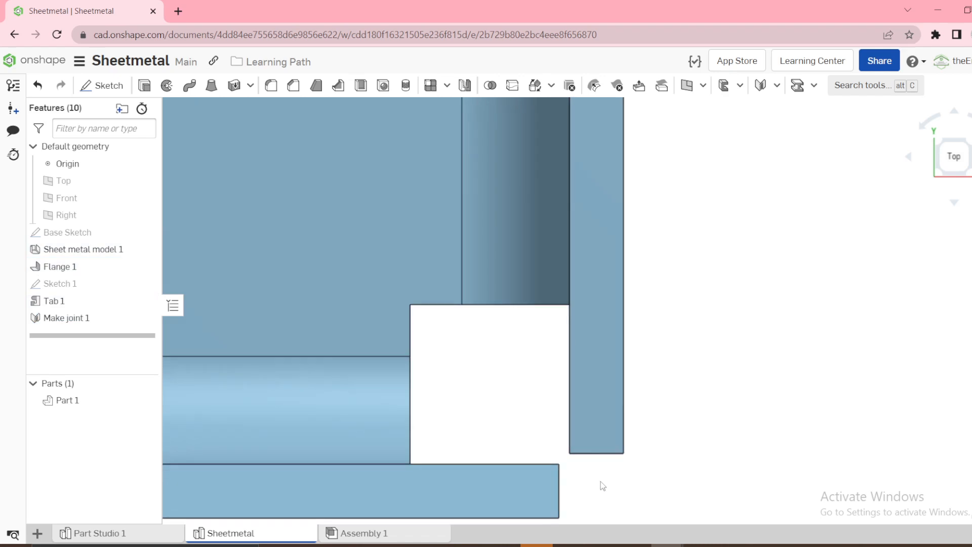
pyautogui.click(559, 509)
pyautogui.click(569, 438)
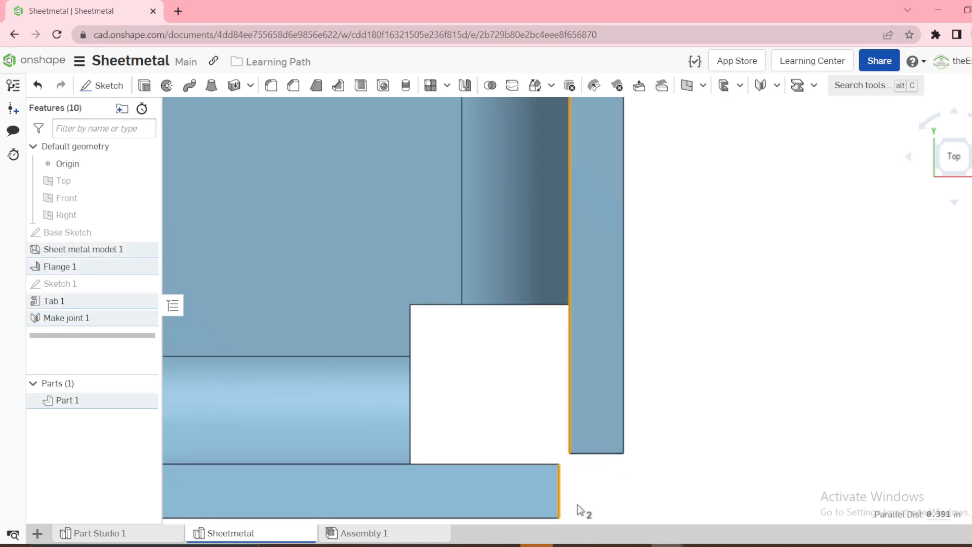
pyautogui.press('Escape')
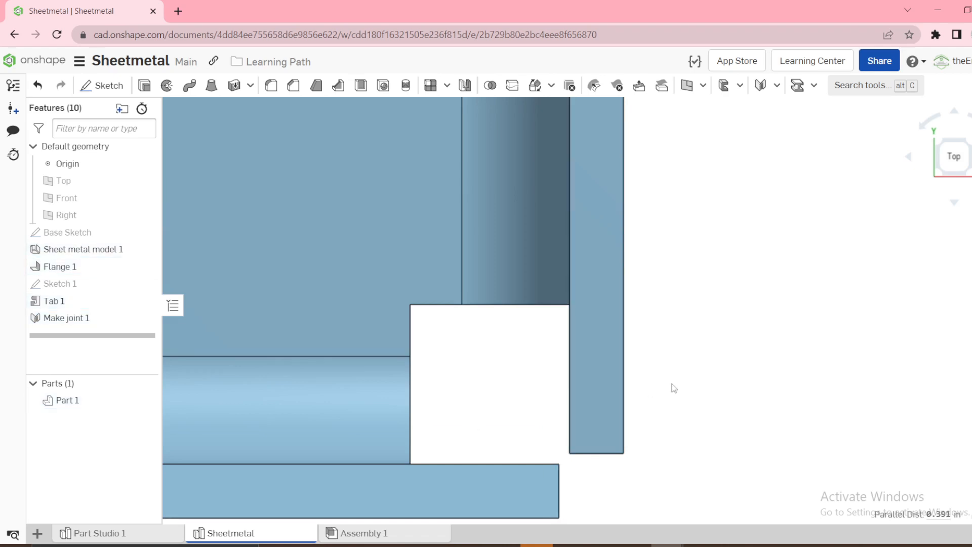
# Change the front-right corner joint's style to Butt joint - Direction 1
pyautogui.rightClick(85, 319)
pyautogui.click(114, 347)
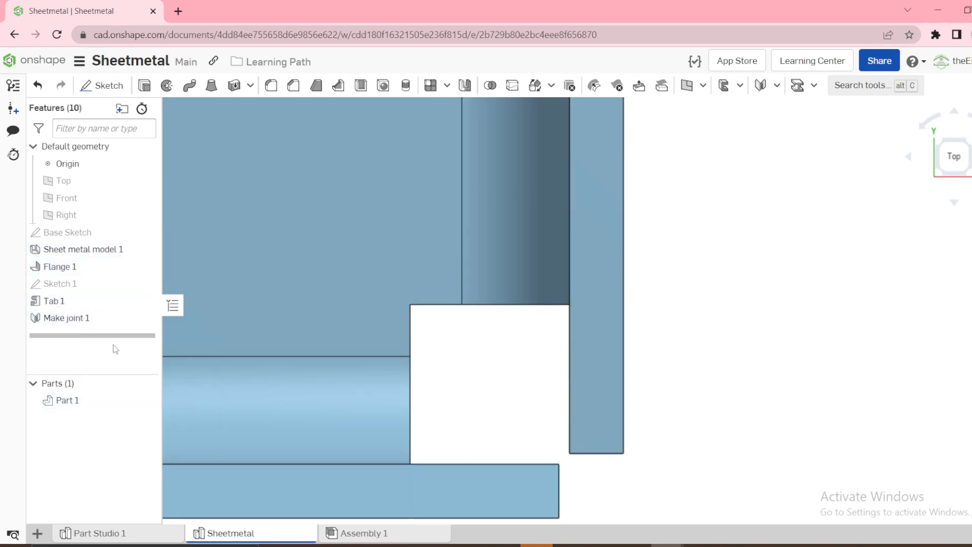
pyautogui.click(263, 196)
pyautogui.click(262, 233)
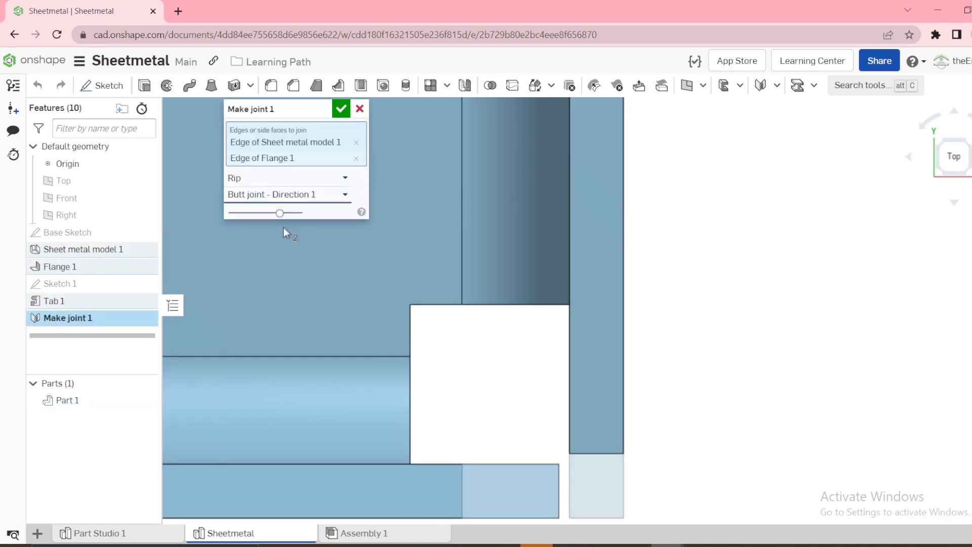
pyautogui.scroll(-5, 524, 212)
pyautogui.scroll(-3, 604, 193)
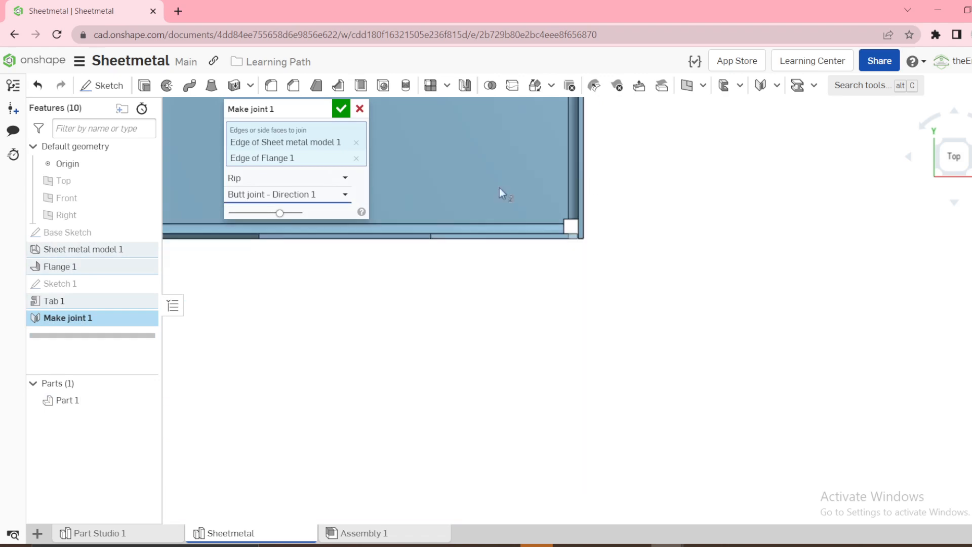
pyautogui.click(341, 108)
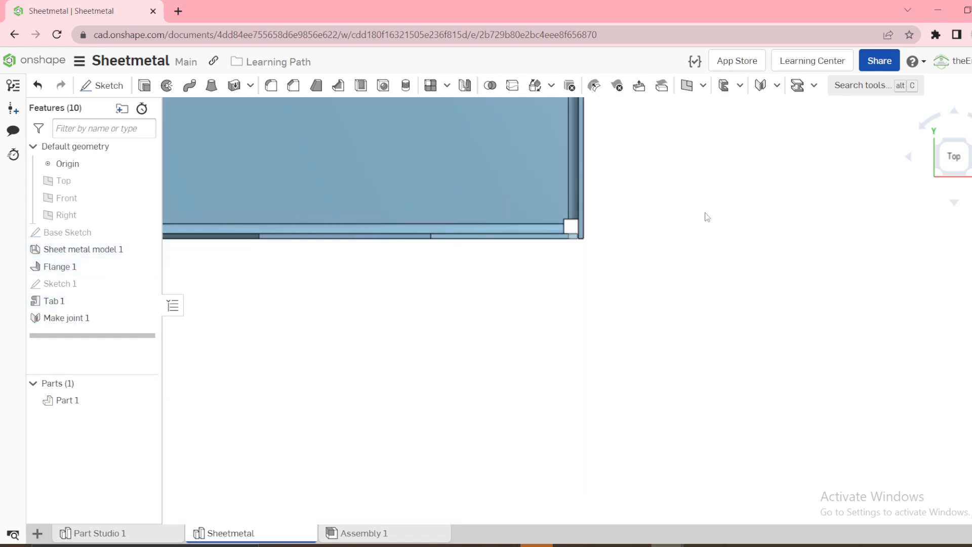
# Create Rip joints in the Butt joint - Direction 1 style at the three remaining corners between the side walls and end flanges
pyautogui.press('f')
pyautogui.click(760, 85)
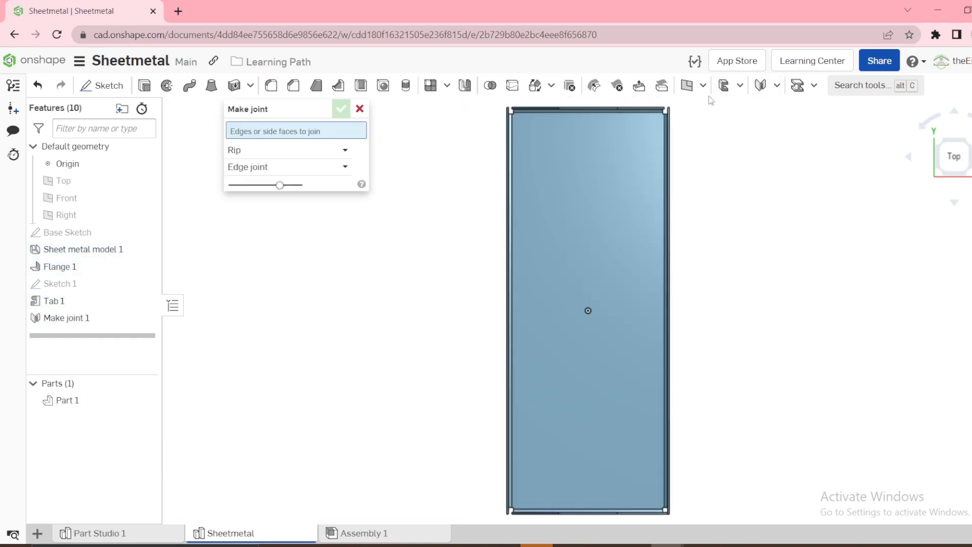
pyautogui.scroll(9, 668, 111)
pyautogui.moveTo(603, 142); pyautogui.dragTo(596, 141, button='right')
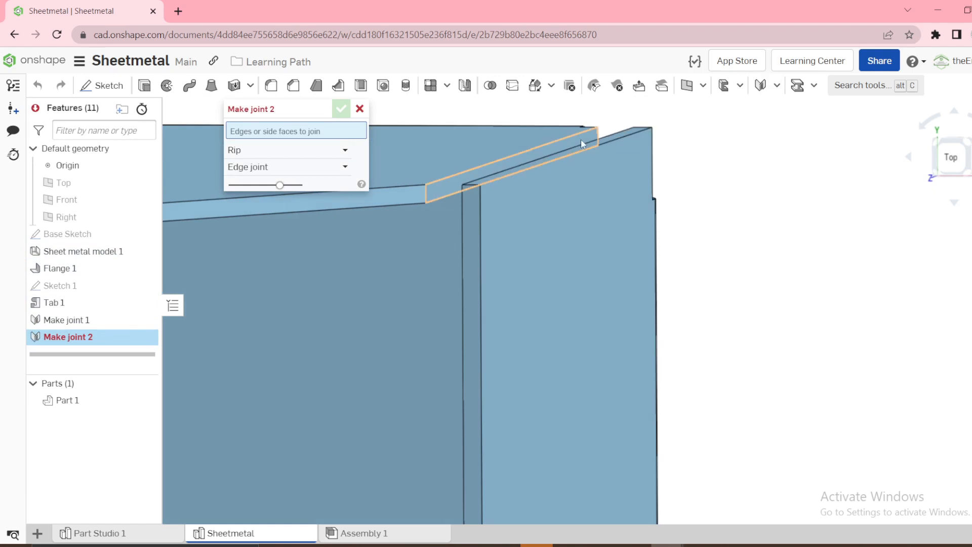
pyautogui.click(581, 138)
pyautogui.click(355, 142)
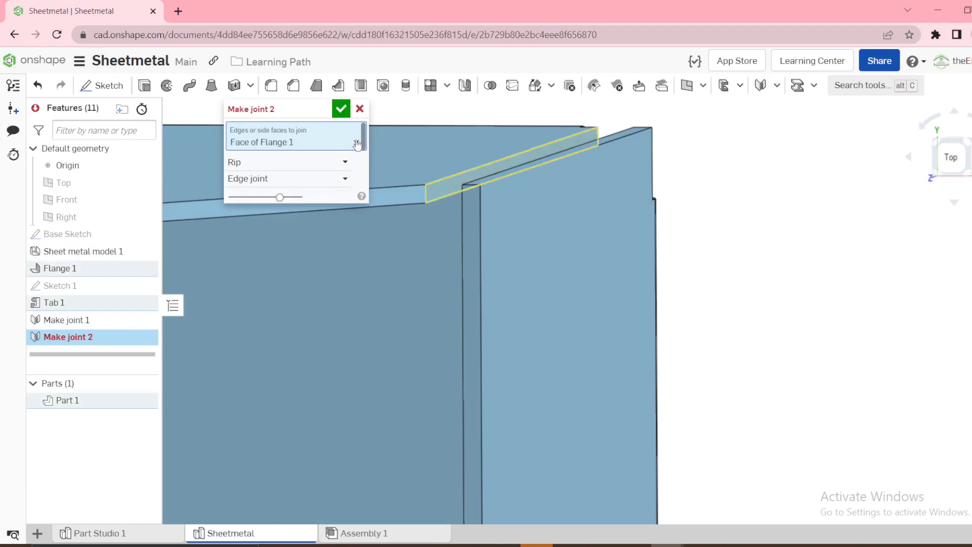
pyautogui.click(537, 146)
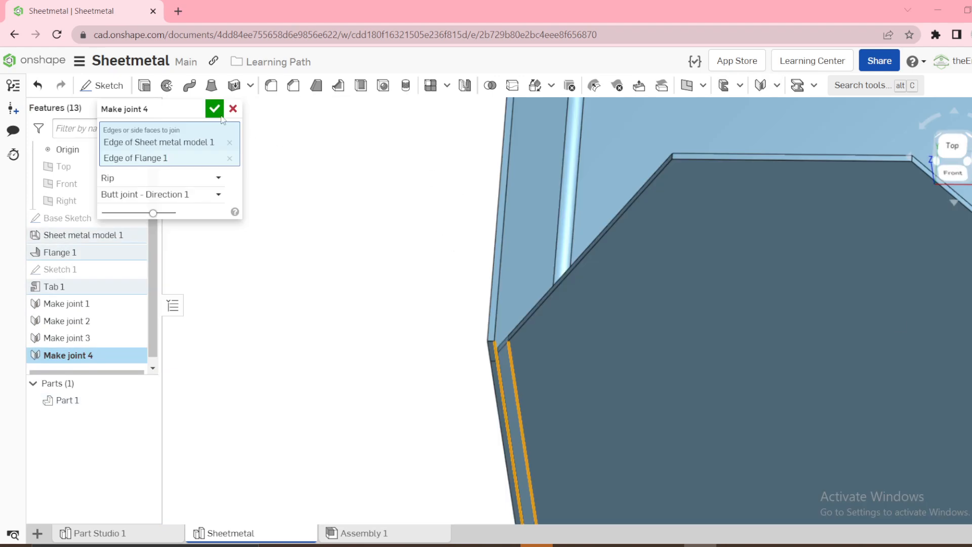
pyautogui.click(214, 109)
pyautogui.press('f')
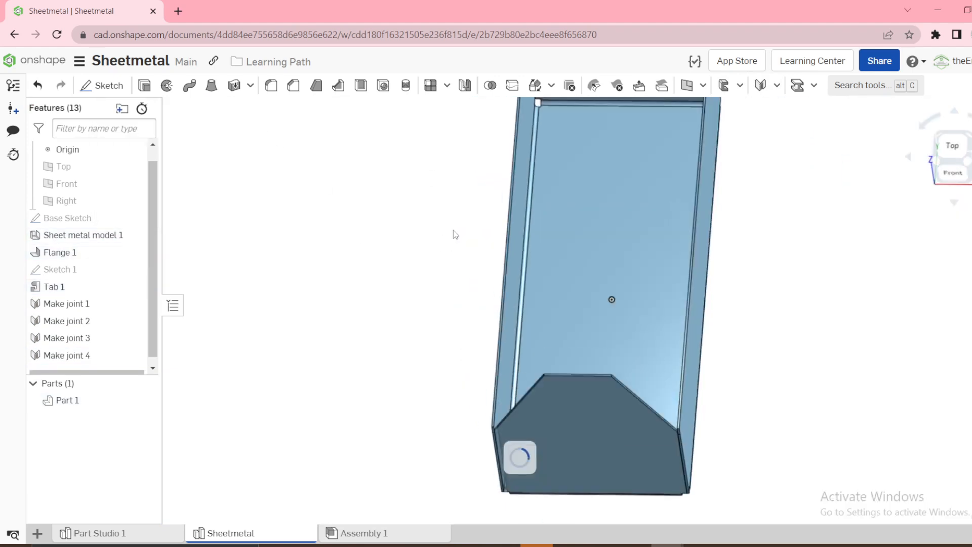
# Check the joined corners from the top, and examine the flanged, bored end panels of the finished toolbox in Part Studio 1
pyautogui.click(948, 147)
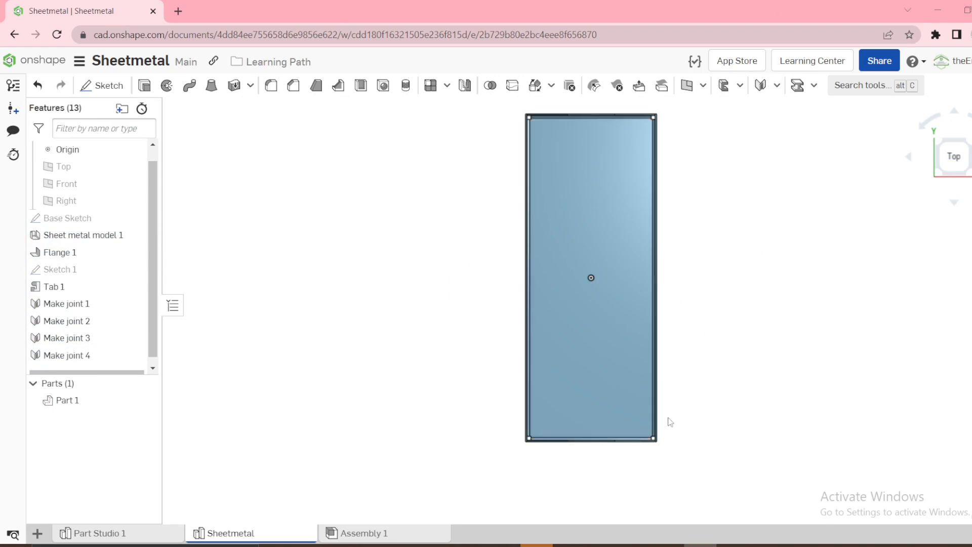
pyautogui.moveTo(670, 422); pyautogui.dragTo(632, 385, button='right')
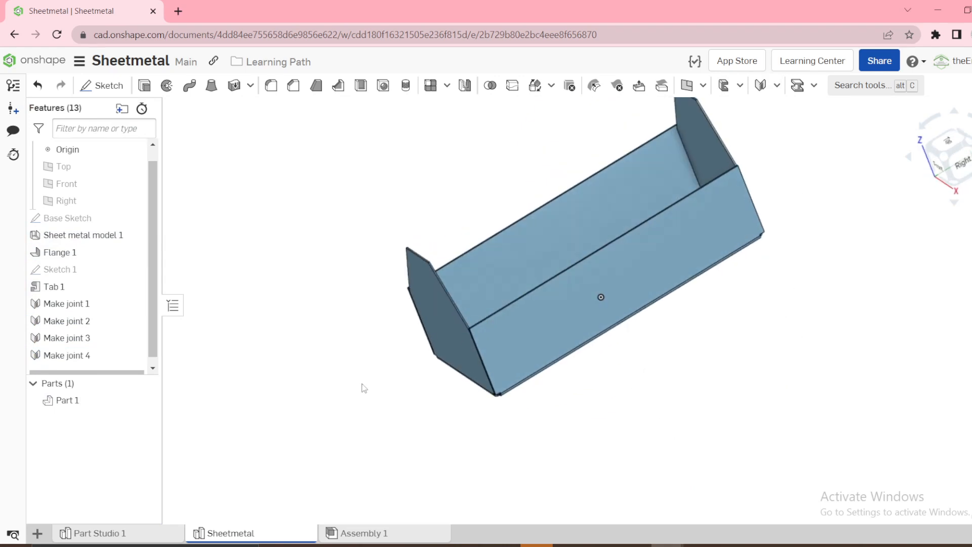
pyautogui.click(96, 533)
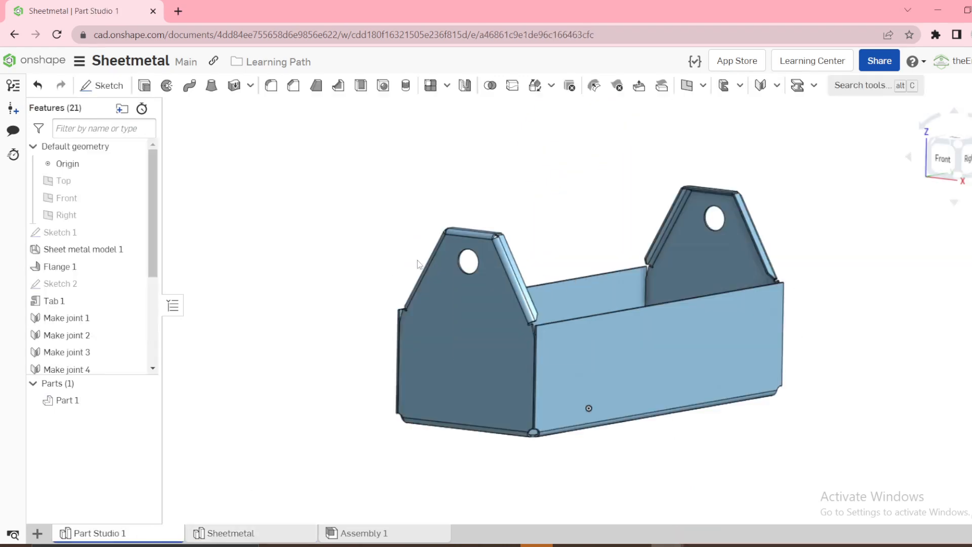
pyautogui.scroll(3, 523, 296)
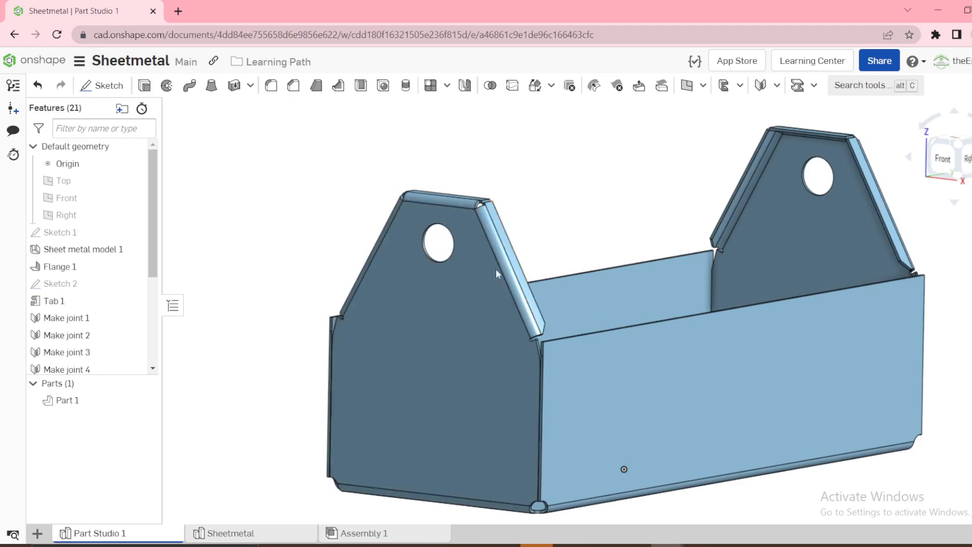
# Return to the Sheetmetal part studio and start a 1 in, 90 deg flange on the front end panel's top and two sloped edges
pyautogui.click(253, 537)
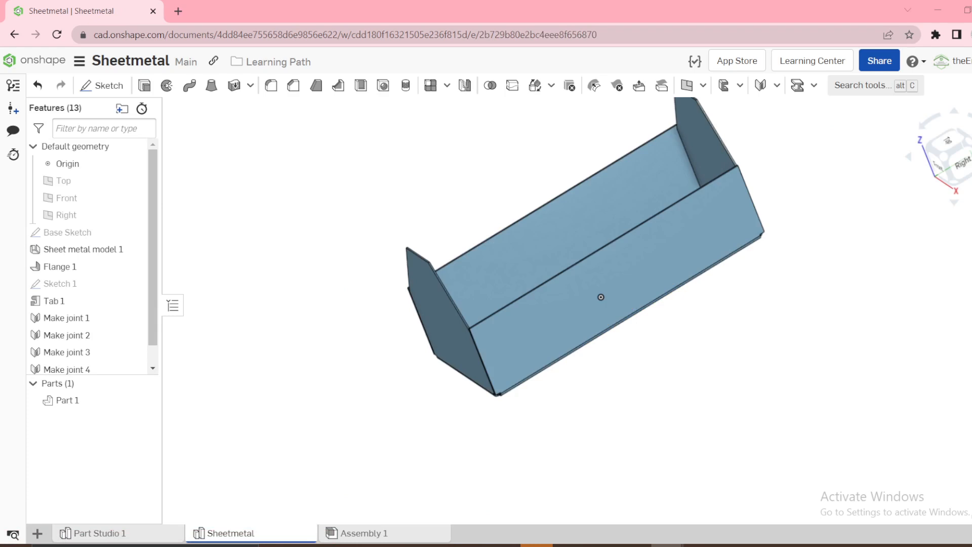
pyautogui.moveTo(466, 212); pyautogui.dragTo(493, 185, button='right')
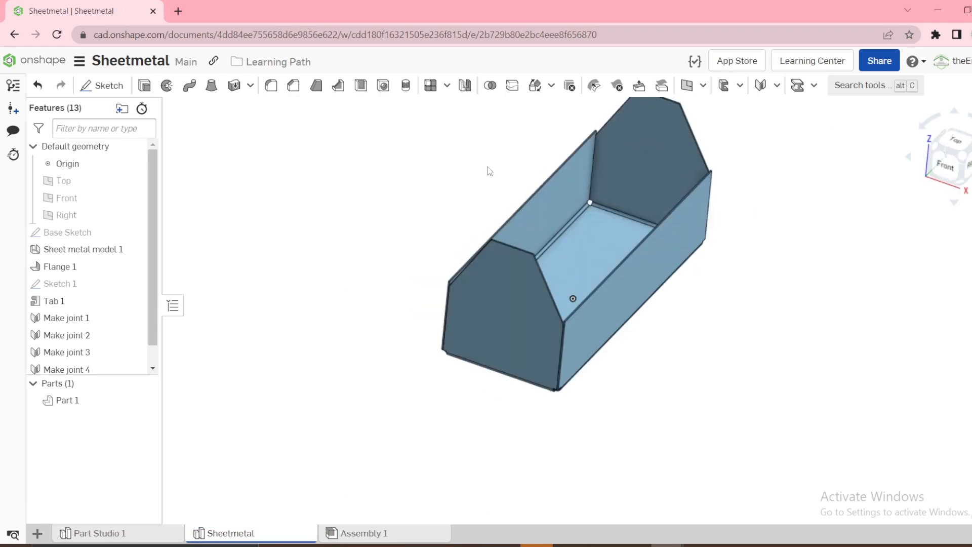
pyautogui.scroll(5, 625, 152)
pyautogui.click(776, 85)
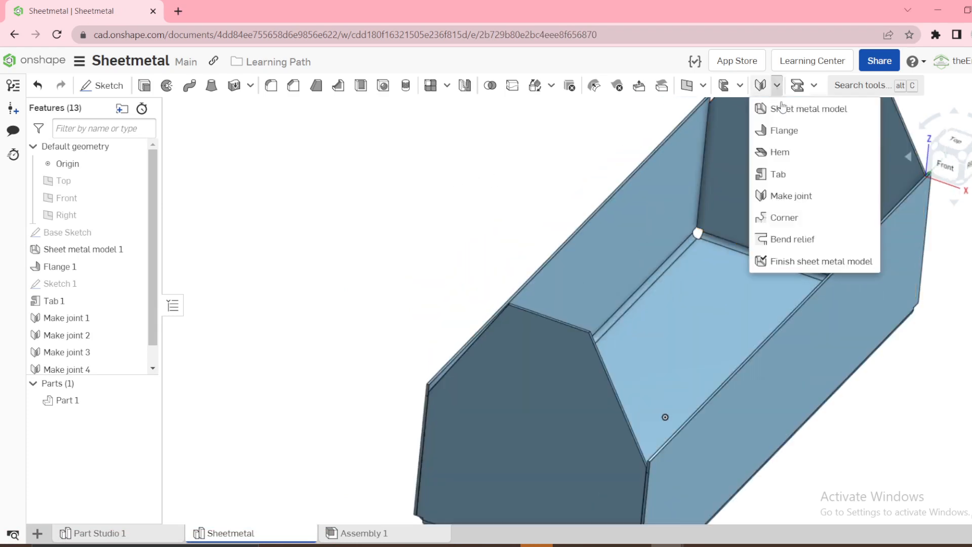
pyautogui.click(793, 132)
pyautogui.click(460, 359)
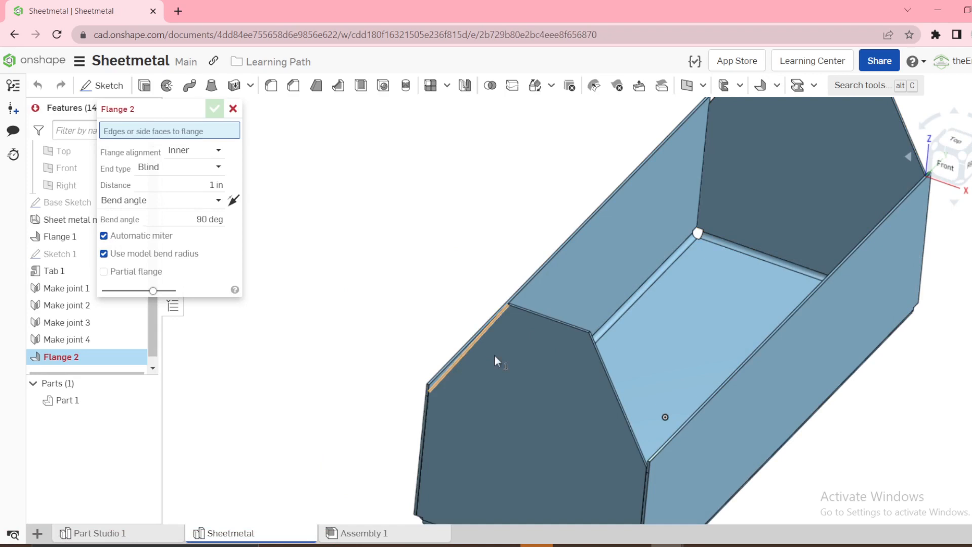
pyautogui.click(546, 321)
pyautogui.click(607, 377)
pyautogui.scroll(-3, 658, 358)
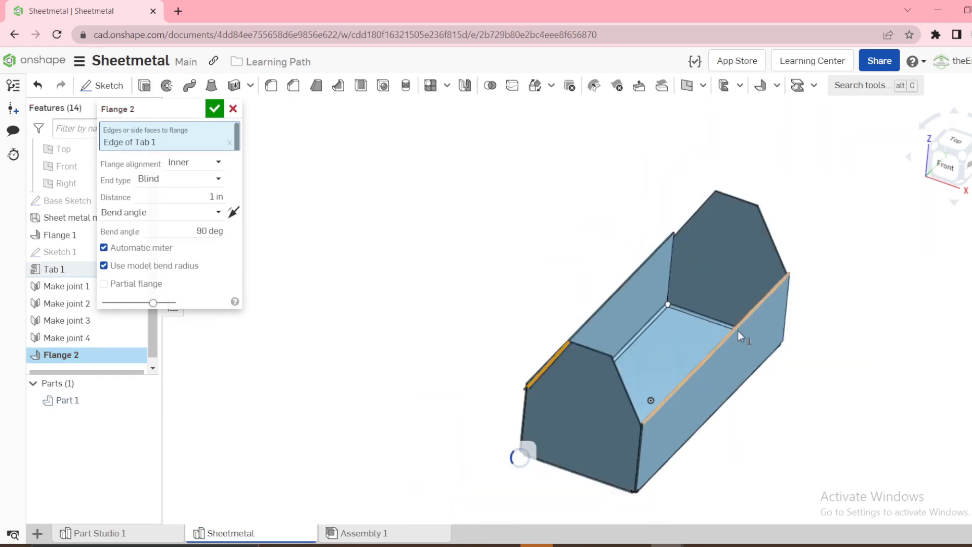
# Add the rear end panel's top and two sloped edges to the flange, and flip the bend direction toward the inside of the box
pyautogui.click(749, 252)
pyautogui.scroll(5, 686, 268)
pyautogui.click(683, 252)
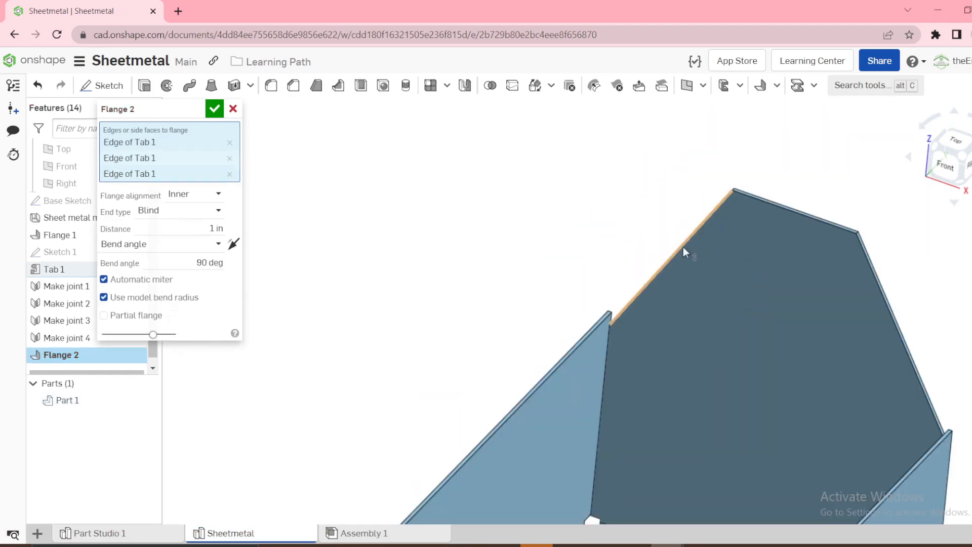
pyautogui.click(757, 204)
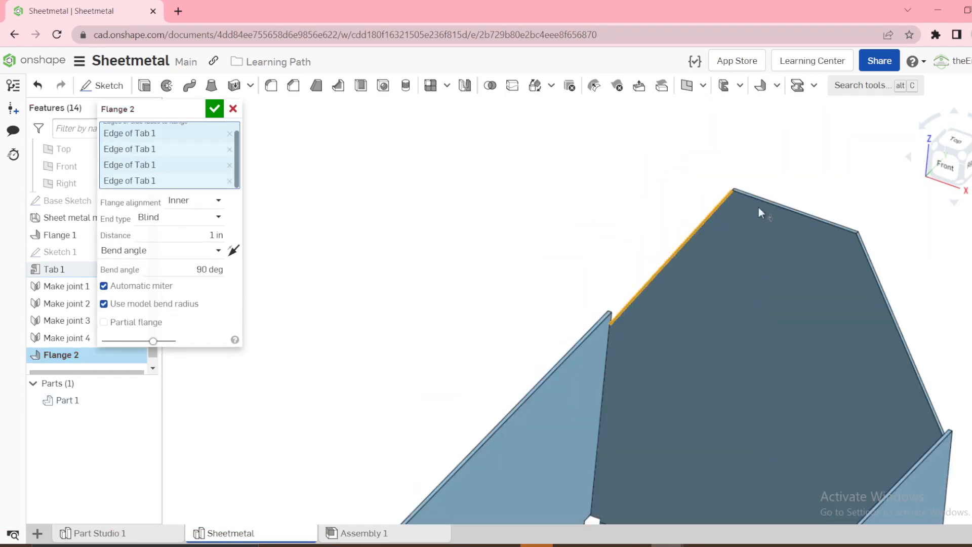
pyautogui.click(873, 277)
pyautogui.scroll(-5, 706, 243)
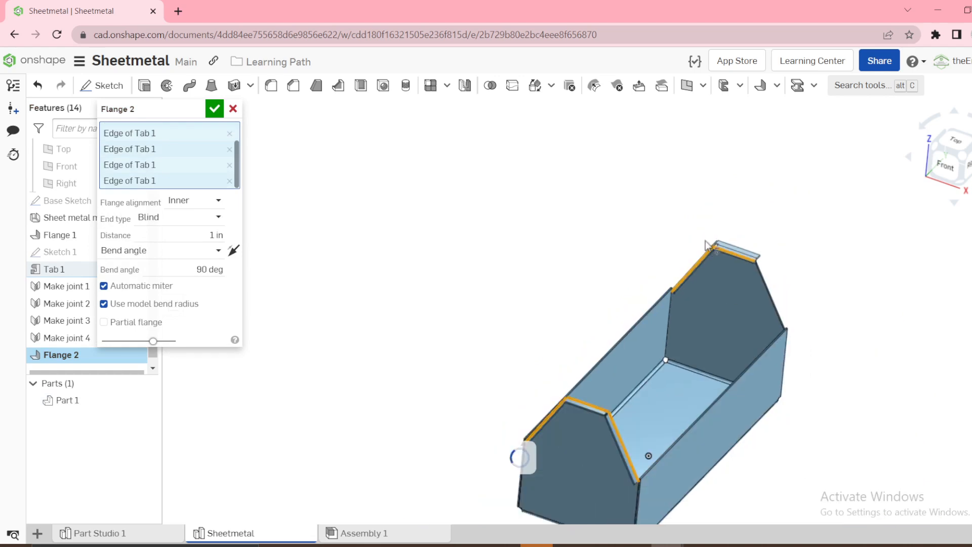
pyautogui.moveTo(653, 277); pyautogui.dragTo(585, 273, button='right')
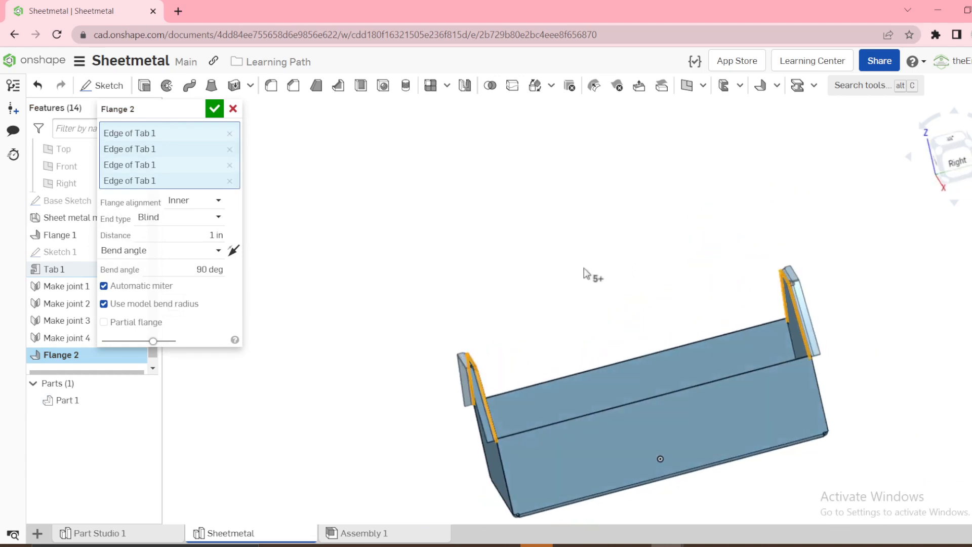
pyautogui.click(232, 247)
pyautogui.moveTo(508, 301); pyautogui.dragTo(530, 300, button='right')
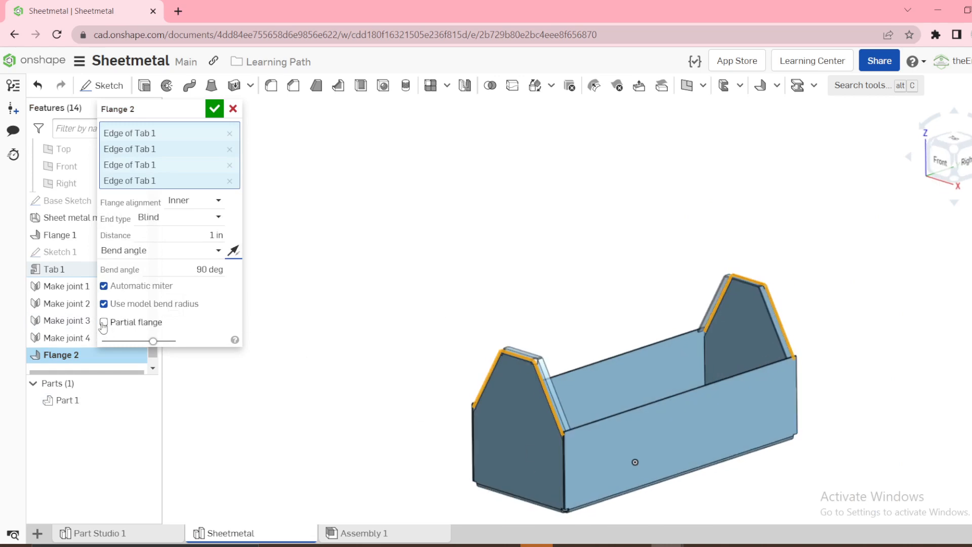
# Make the flange partial, with the chain type set to Per chain and a blind 1 in end condition
pyautogui.click(104, 322)
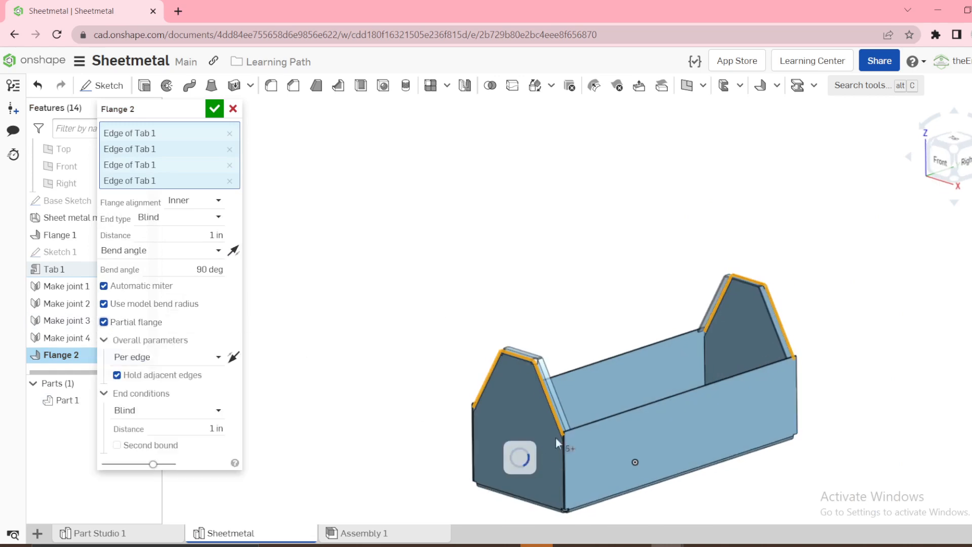
pyautogui.scroll(5, 567, 433)
pyautogui.scroll(5, 567, 431)
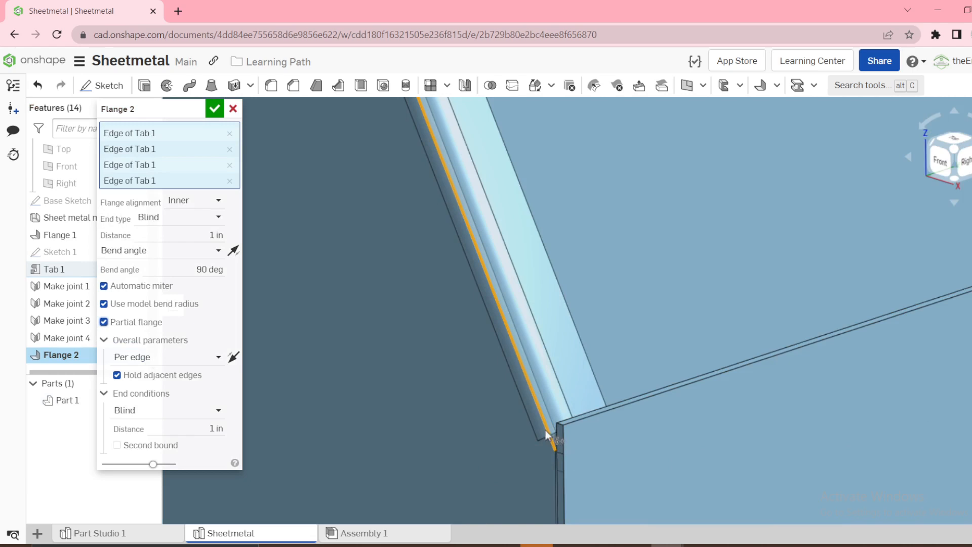
pyautogui.scroll(-10, 555, 430)
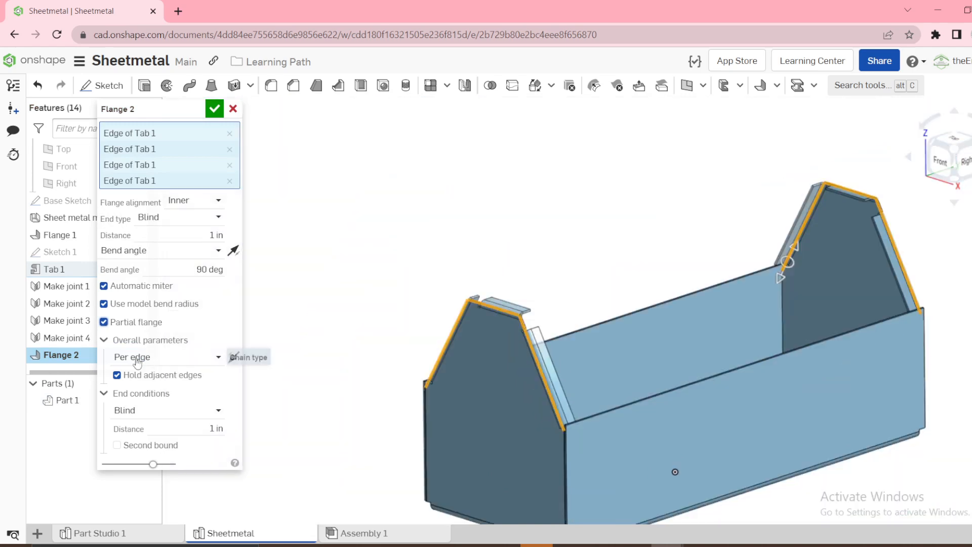
pyautogui.click(155, 360)
pyautogui.click(153, 394)
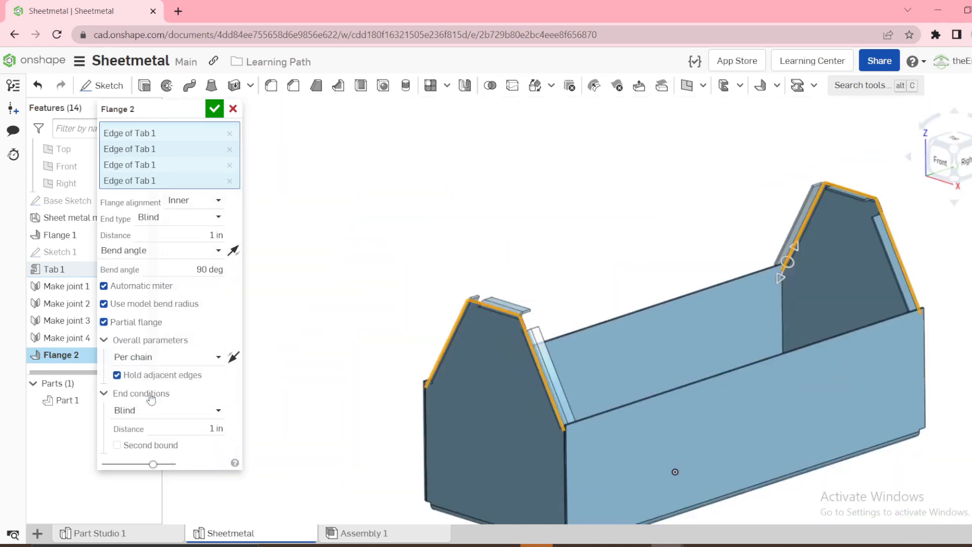
# Compare the partial flange's ends and corners with the chain type set to Per edge, and restore Per chain
pyautogui.click(143, 360)
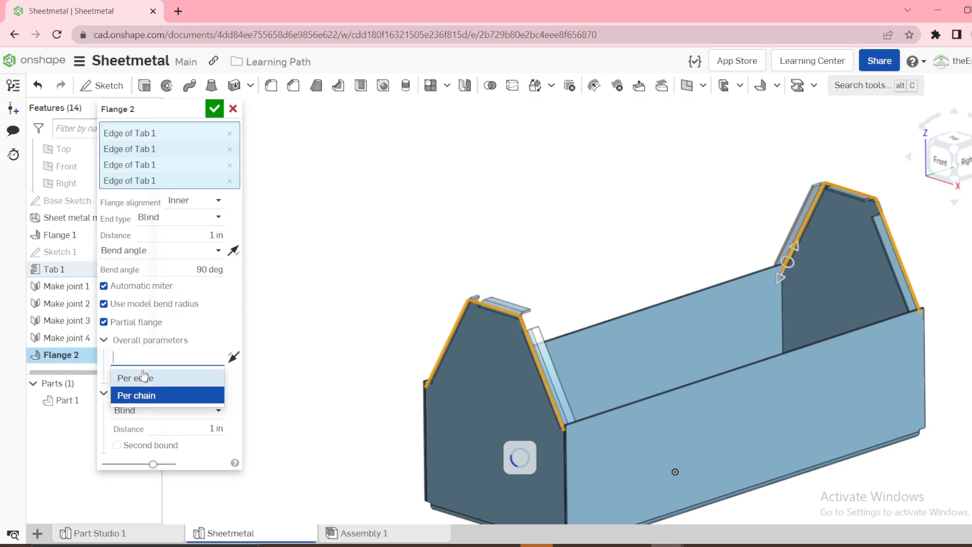
pyautogui.click(141, 379)
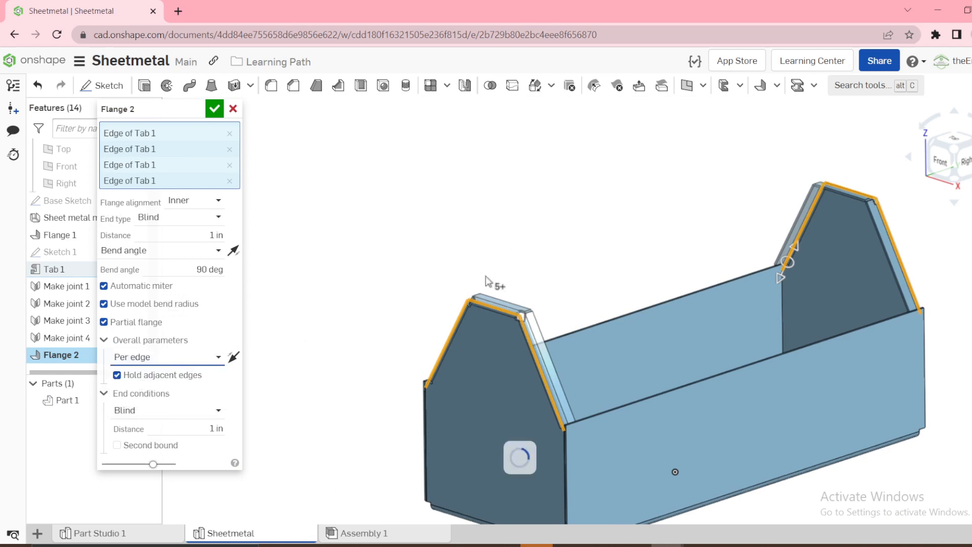
pyautogui.scroll(5, 556, 303)
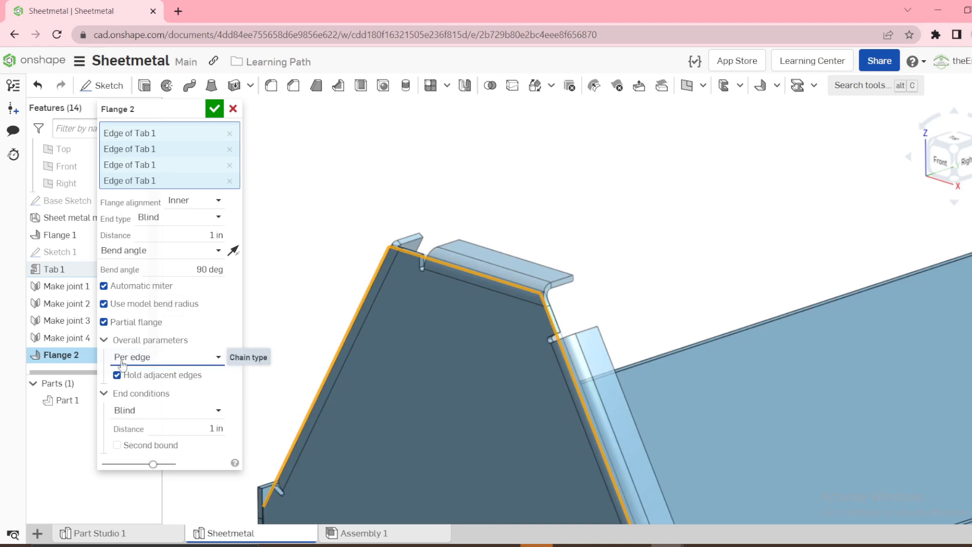
pyautogui.click(142, 357)
pyautogui.click(133, 394)
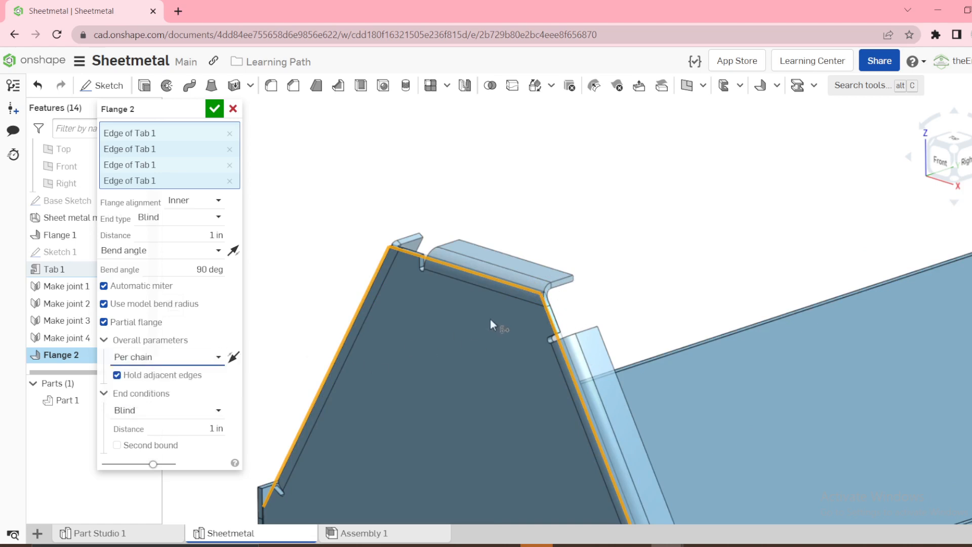
pyautogui.scroll(-3, 490, 319)
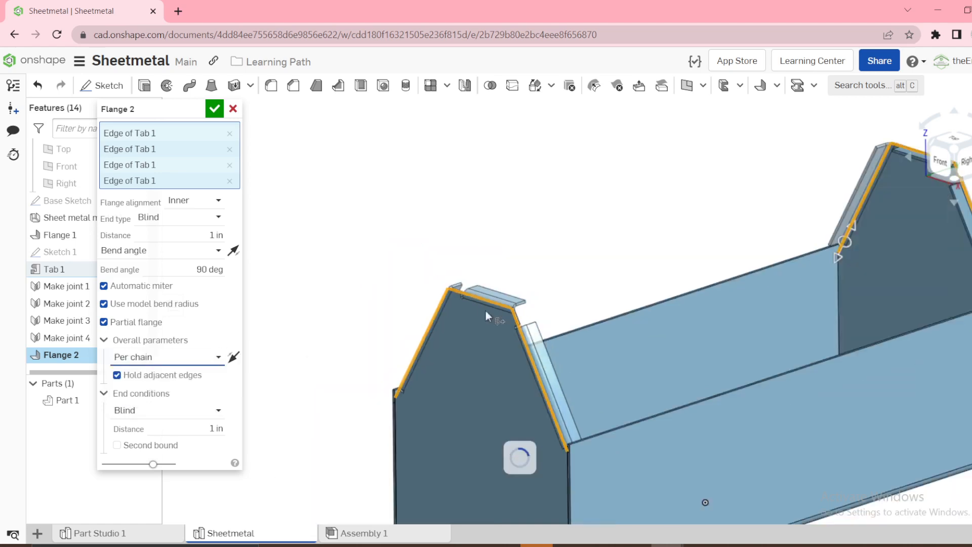
# Add a blind second bound of 1 in to the partial flange and finish the flange
pyautogui.click(116, 447)
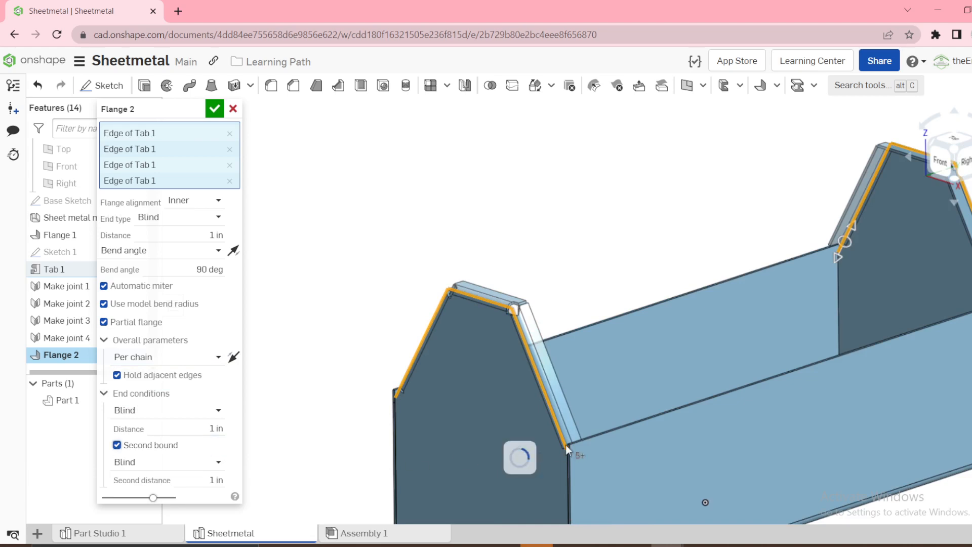
pyautogui.scroll(5, 557, 441)
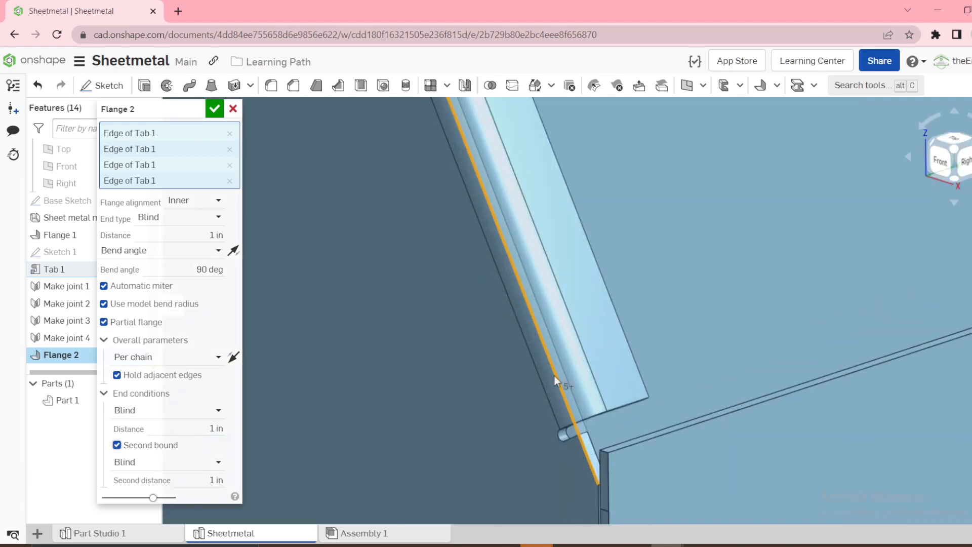
pyautogui.scroll(-5, 648, 399)
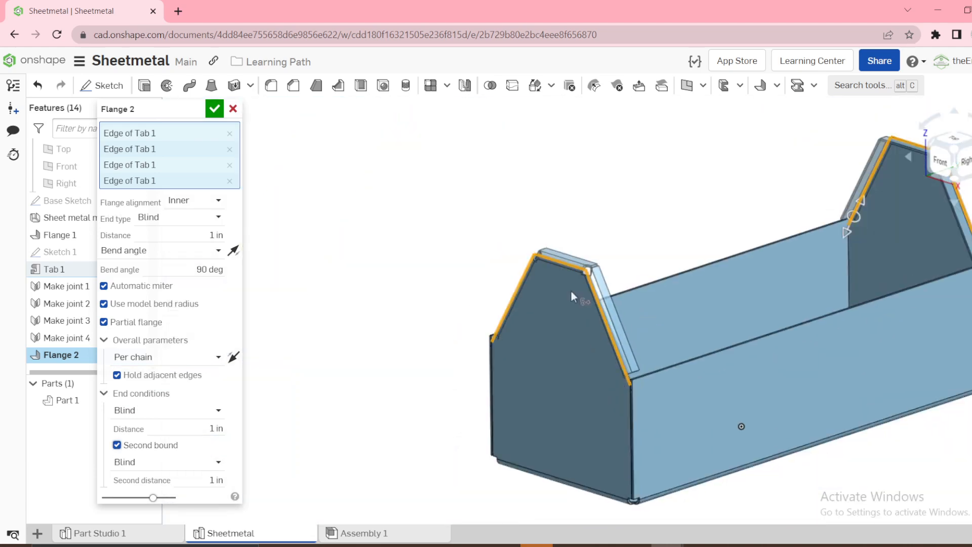
pyautogui.click(214, 108)
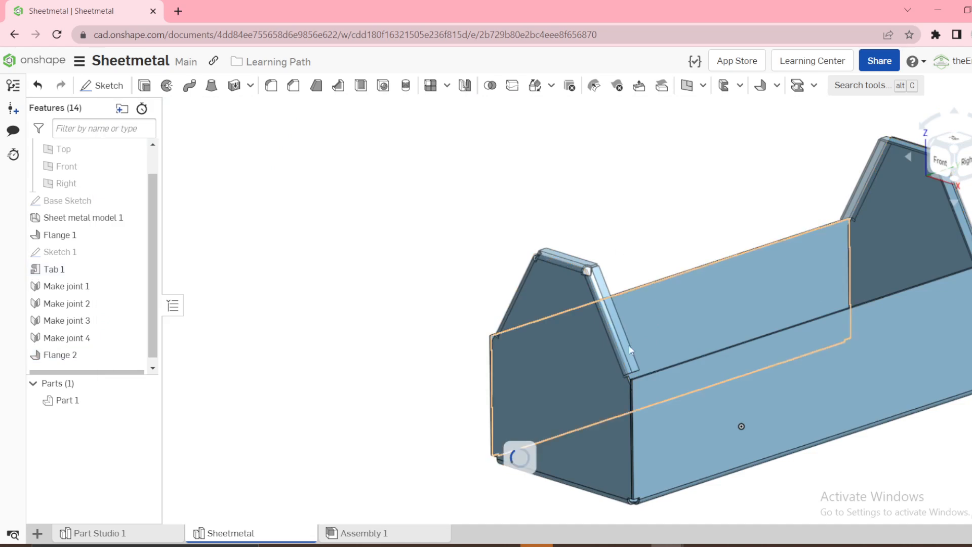
# Examine the relief cutout at the front panel's flange corner and the corner relief types offered in the sheet metal model's settings
pyautogui.scroll(2, 643, 385)
pyautogui.scroll(5, 648, 403)
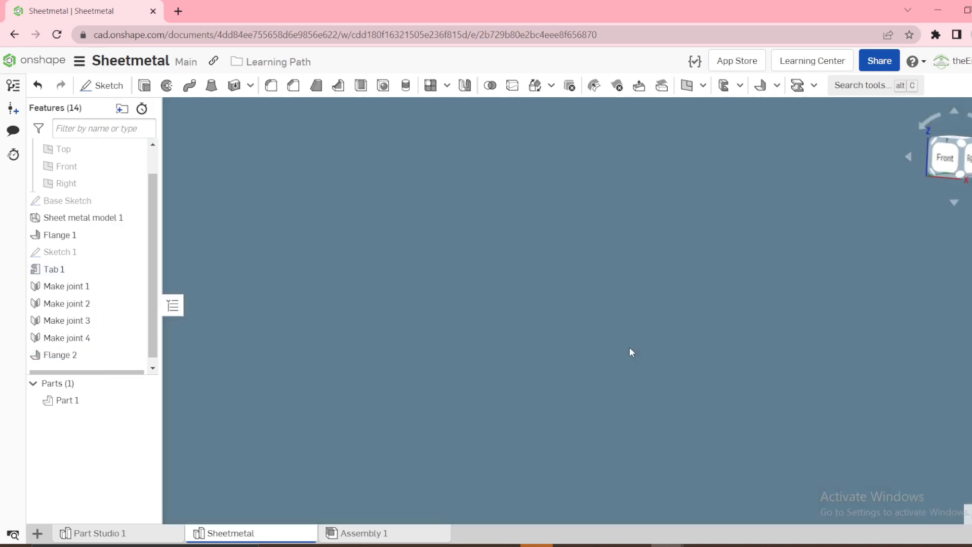
pyautogui.scroll(-5, 615, 357)
pyautogui.scroll(5, 607, 284)
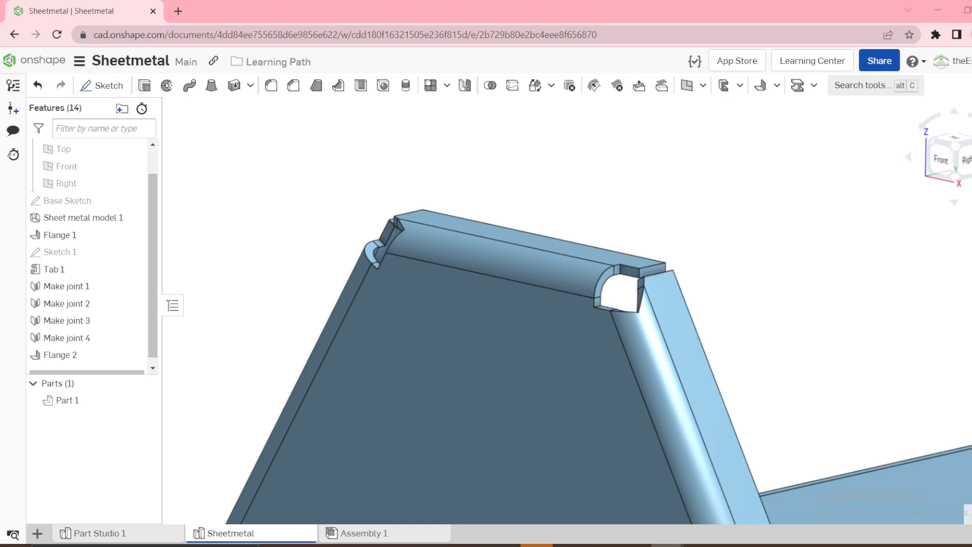
pyautogui.scroll(5, 648, 329)
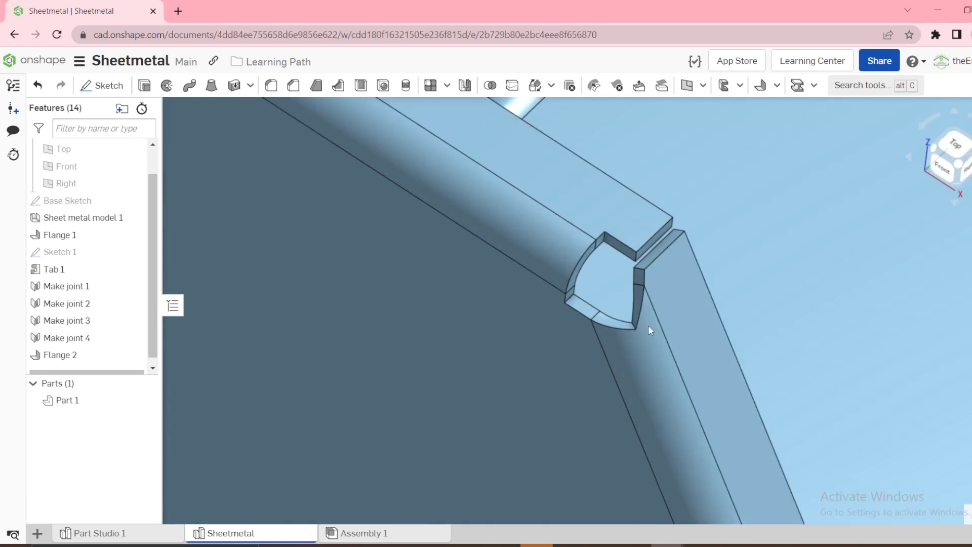
pyautogui.rightClick(74, 221)
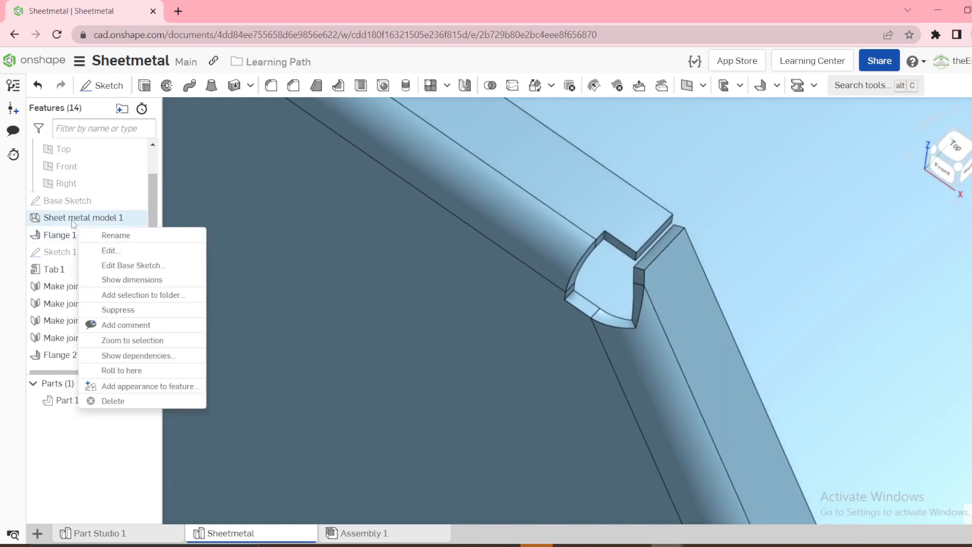
pyautogui.click(109, 250)
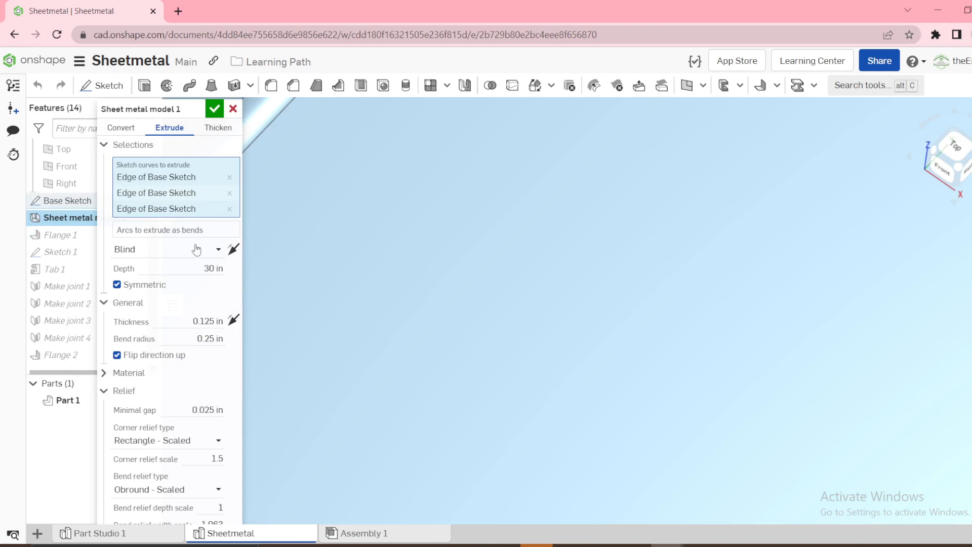
pyautogui.click(166, 442)
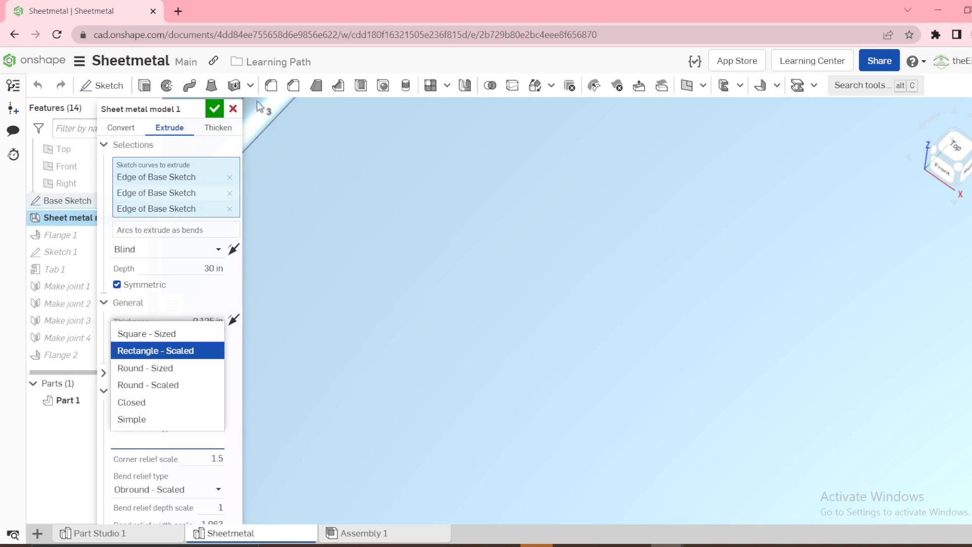
pyautogui.click(232, 108)
pyautogui.scroll(-5, 606, 220)
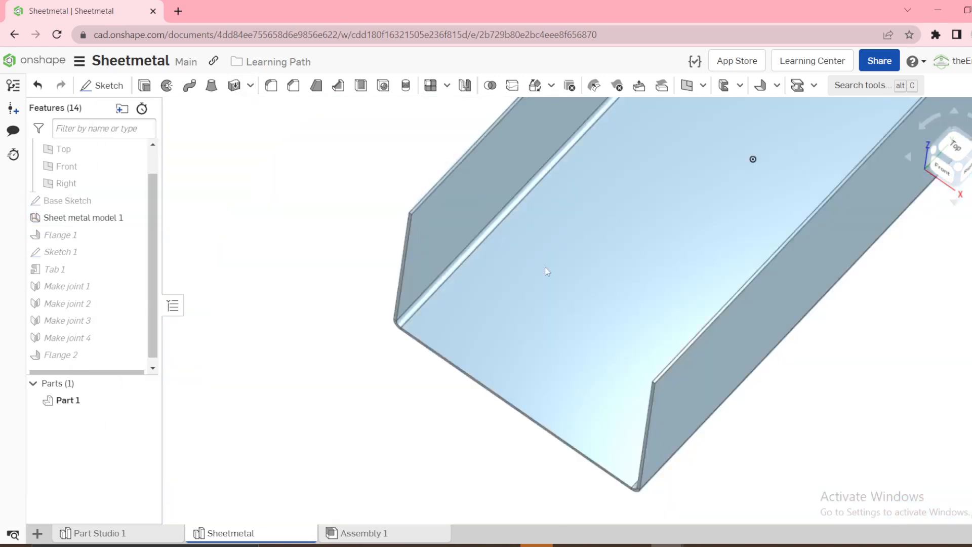
pyautogui.moveTo(338, 340); pyautogui.dragTo(341, 315, button='right')
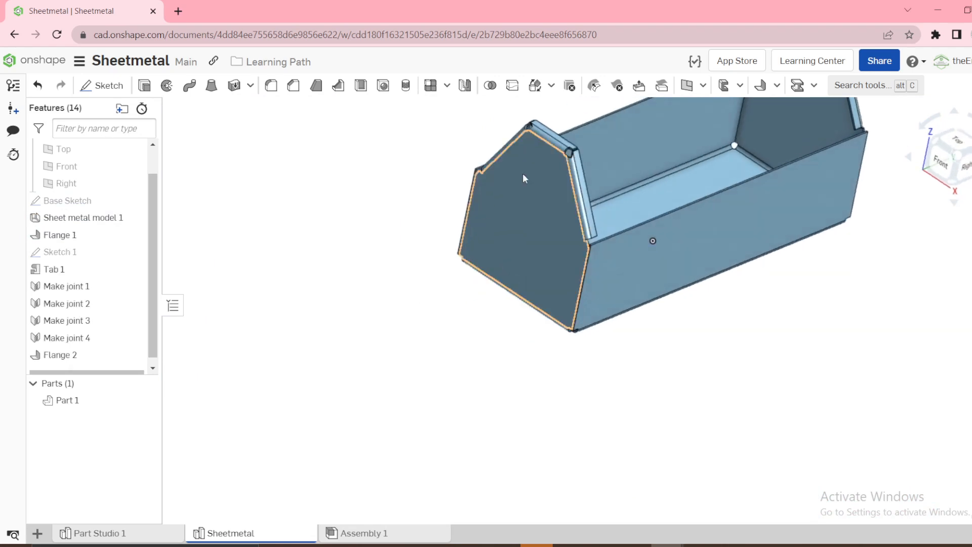
# Add a corner relief of type Simple at the shoulder corner between the two flange segments on the front end panel
pyautogui.scroll(8, 598, 141)
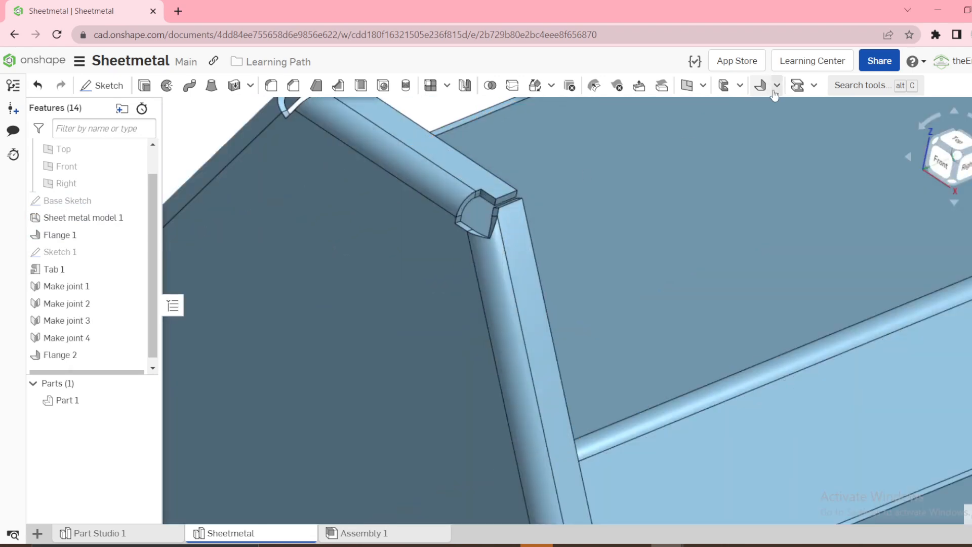
pyautogui.click(777, 85)
pyautogui.click(794, 220)
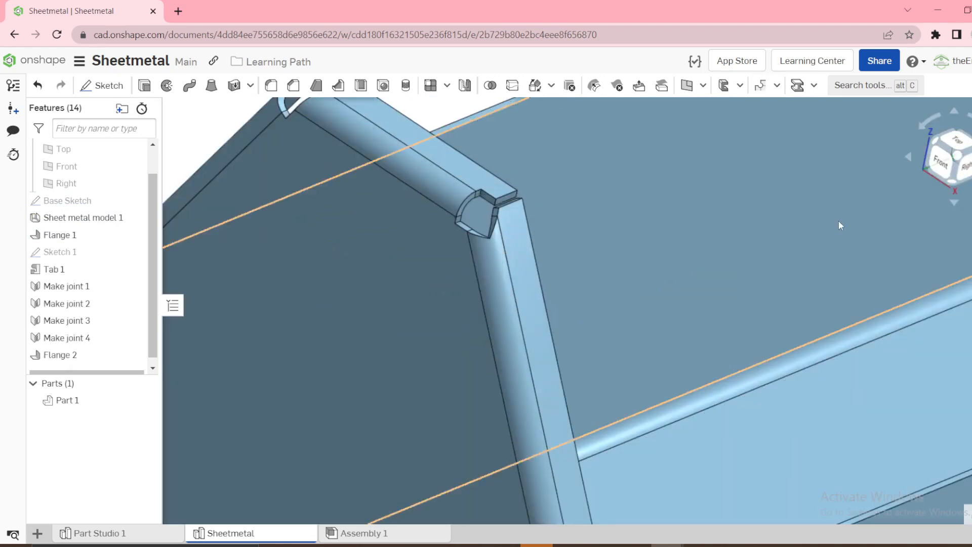
pyautogui.click(473, 231)
pyautogui.click(140, 180)
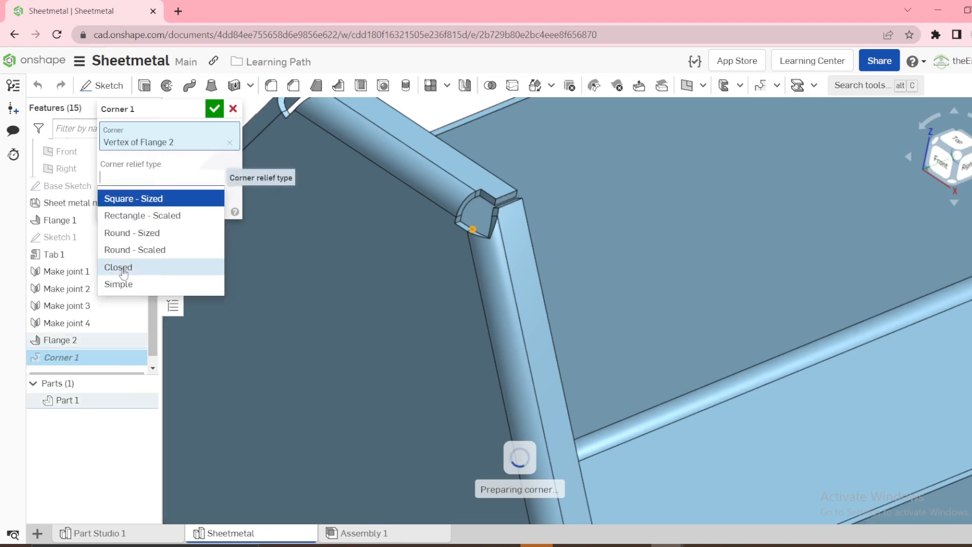
pyautogui.click(120, 285)
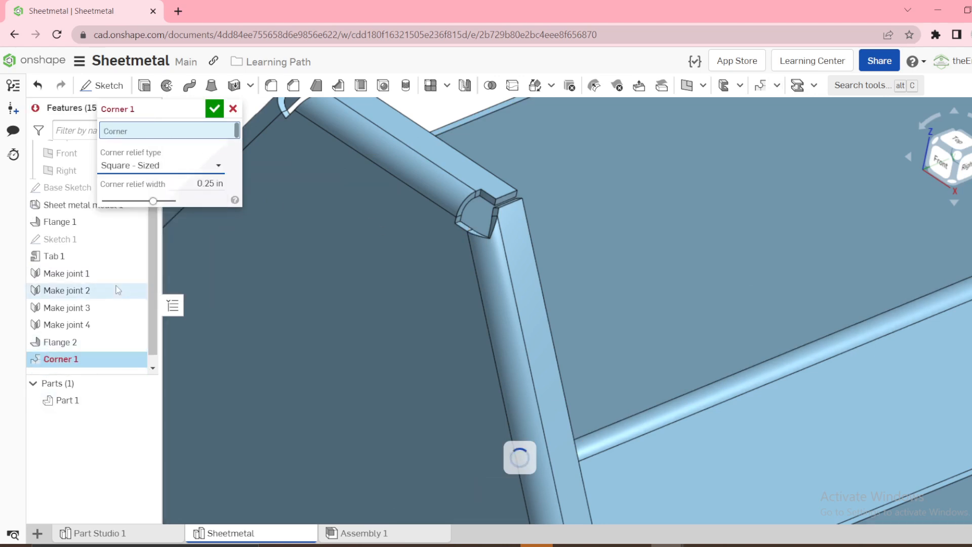
pyautogui.click(185, 177)
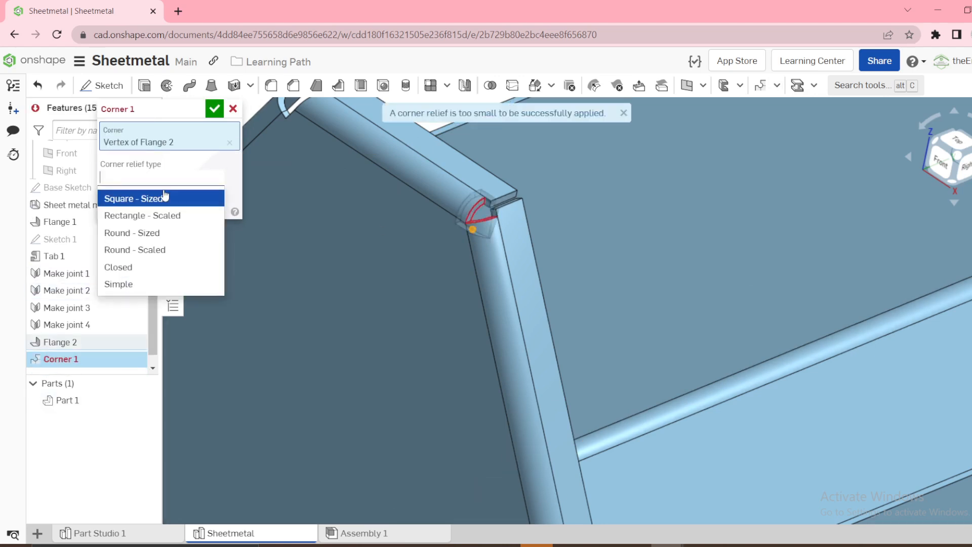
pyautogui.click(119, 284)
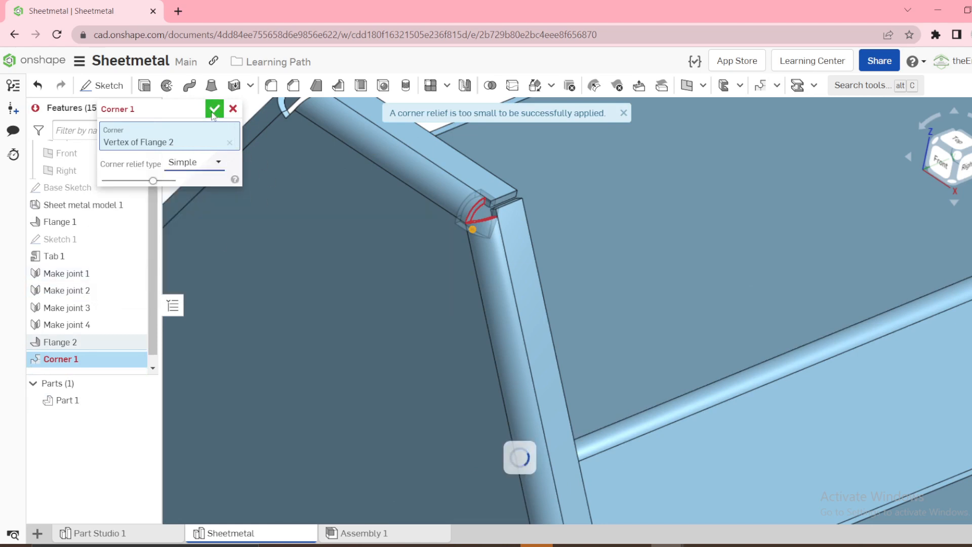
pyautogui.click(213, 111)
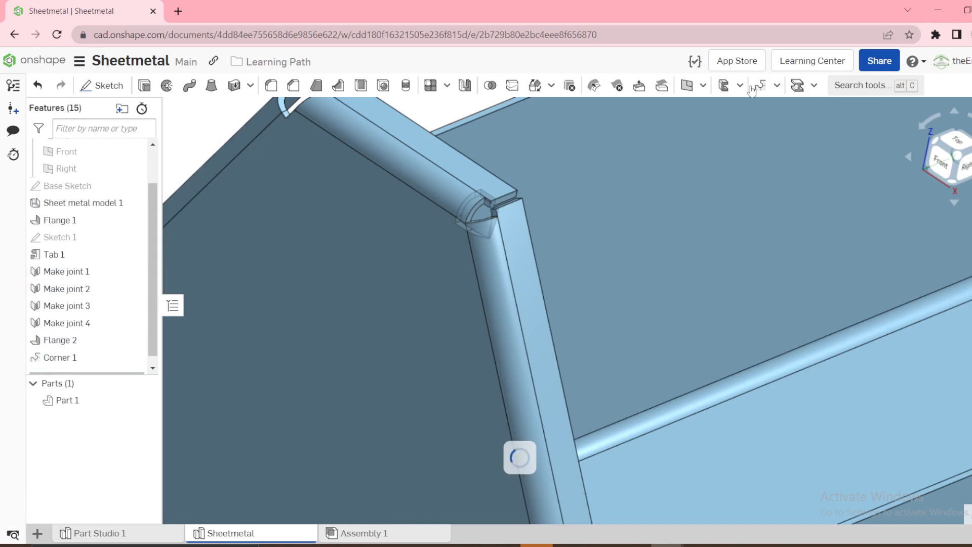
# Apply a Simple corner relief to the flange corner at the peak of the front end panel
pyautogui.scroll(-4, 418, 174)
pyautogui.moveTo(414, 168); pyautogui.dragTo(607, 190, button='right')
pyautogui.scroll(3, 628, 217)
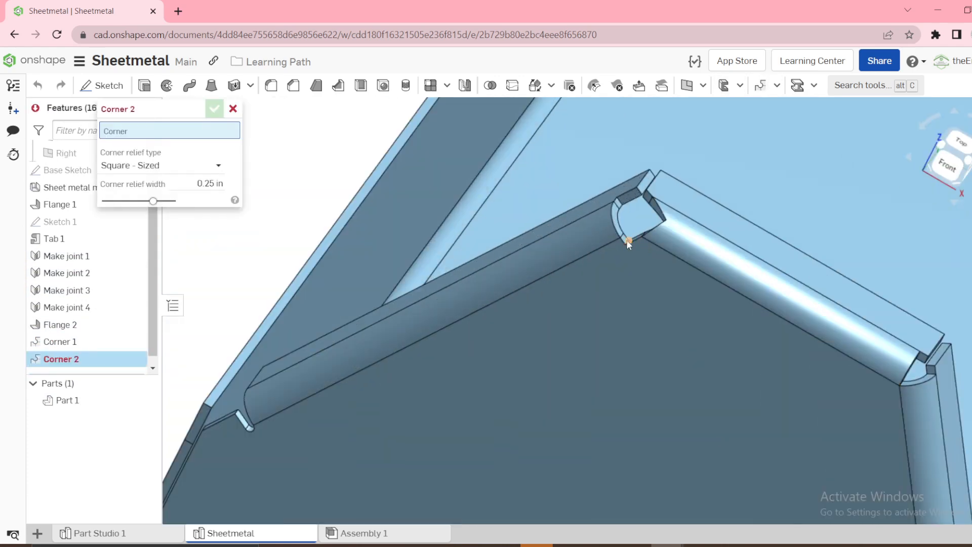
pyautogui.click(628, 240)
pyautogui.click(156, 181)
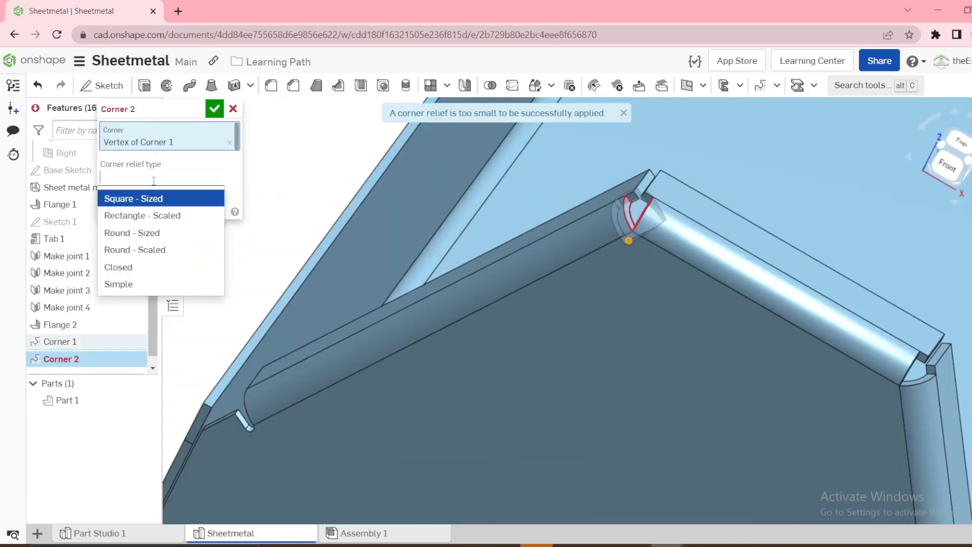
pyautogui.click(133, 284)
pyautogui.click(214, 108)
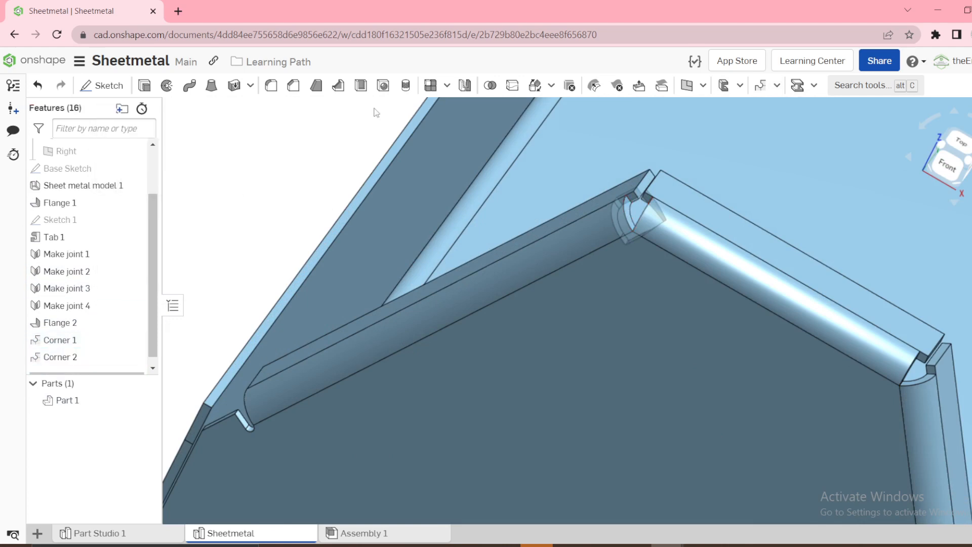
# Apply a Simple corner relief to the flange corner at the shoulder of the back end panel
pyautogui.click(759, 88)
pyautogui.scroll(-6, 772, 242)
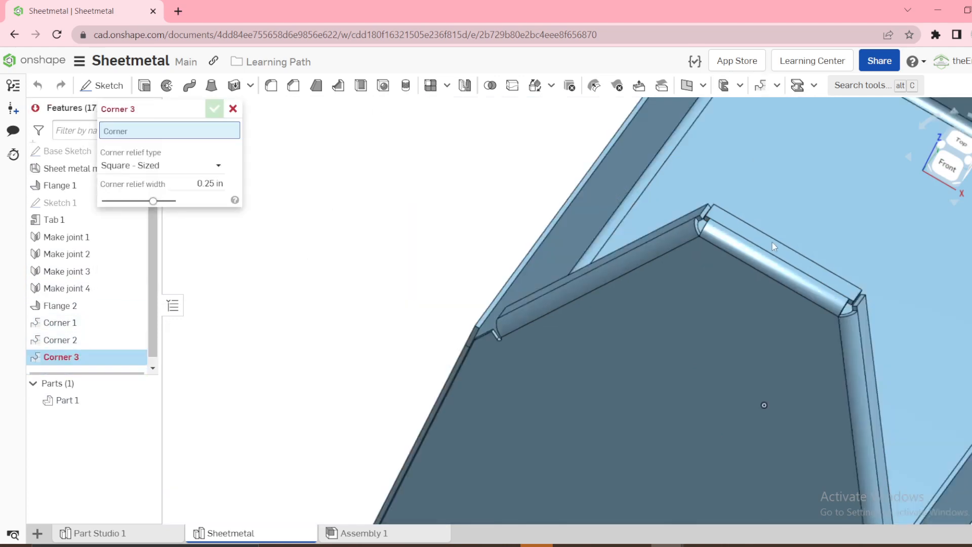
pyautogui.moveTo(754, 239); pyautogui.dragTo(646, 262, button='right')
pyautogui.scroll(-5, 647, 262)
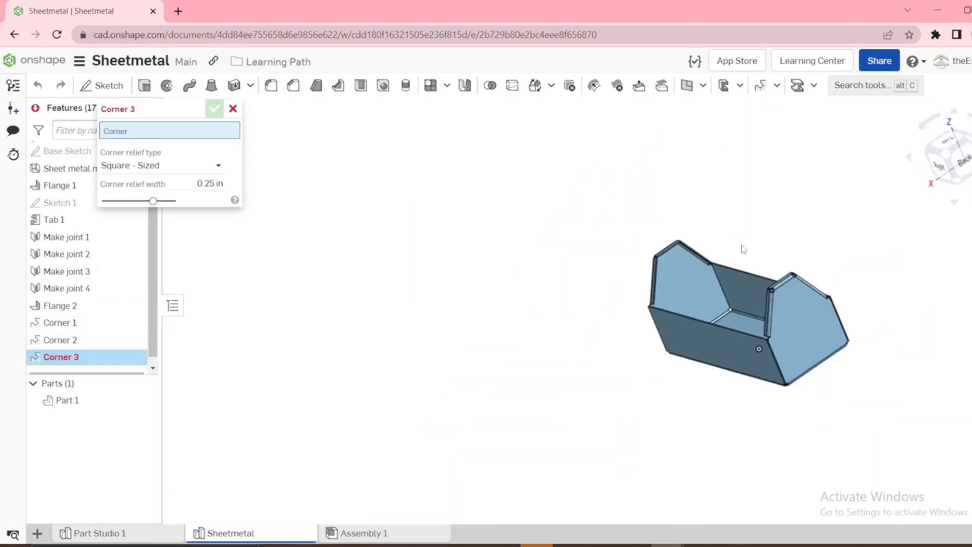
pyautogui.scroll(6, 751, 273)
pyautogui.scroll(4, 820, 304)
pyautogui.scroll(4, 779, 290)
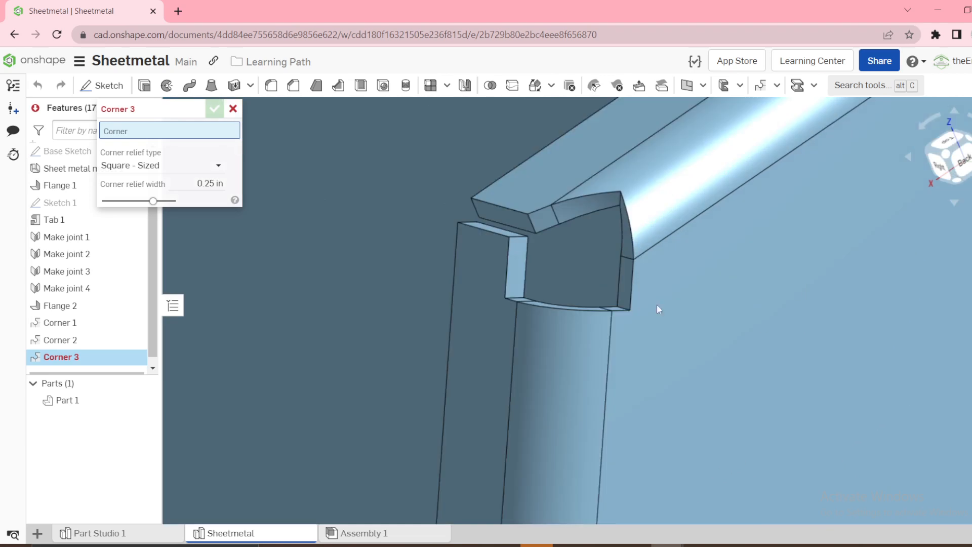
pyautogui.click(630, 309)
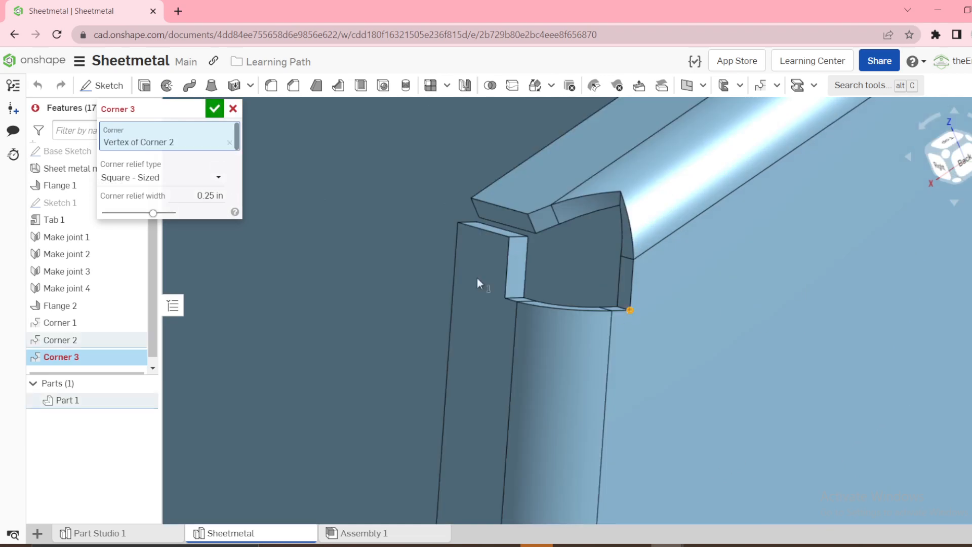
pyautogui.click(151, 177)
pyautogui.click(119, 284)
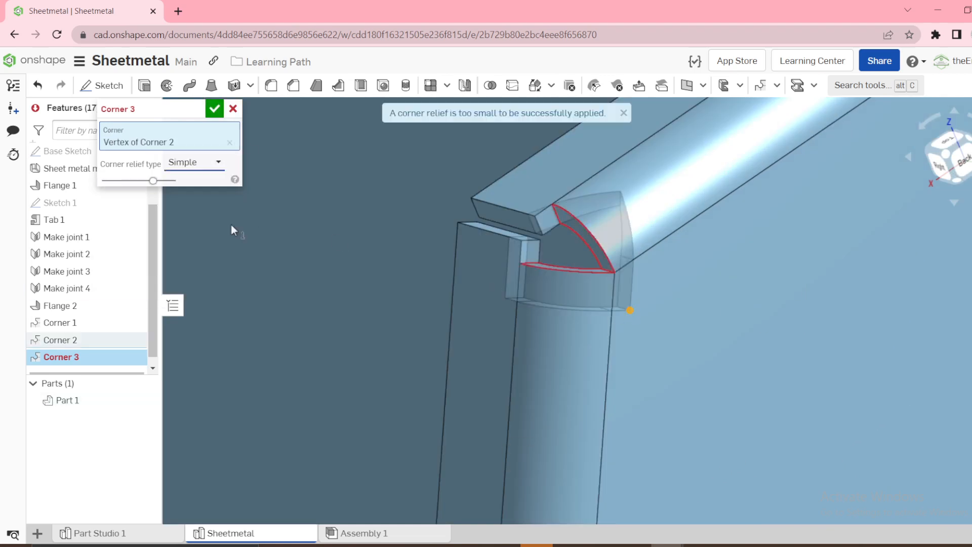
pyautogui.click(223, 109)
# Apply a Simple corner relief to the flange corner at the peak of the back end panel
pyautogui.scroll(-5, 587, 228)
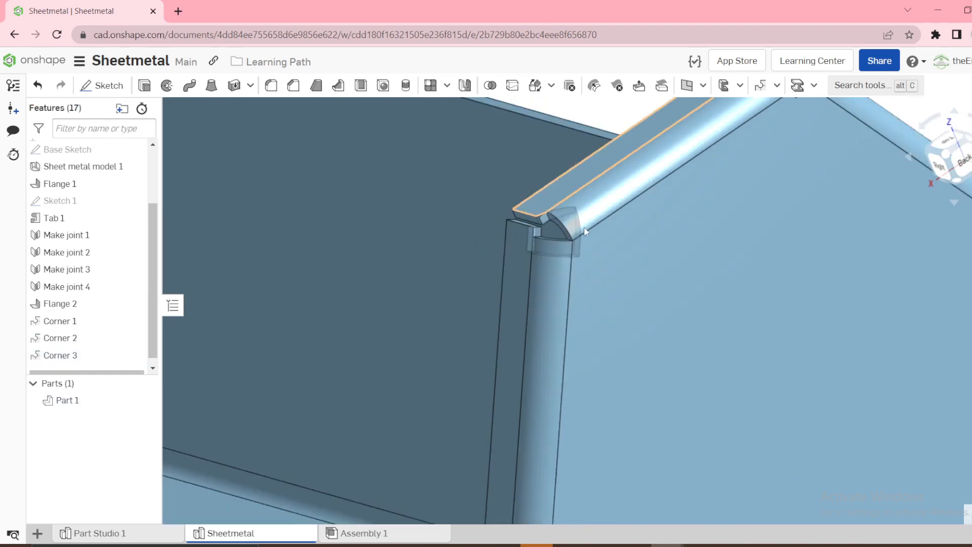
pyautogui.scroll(5, 681, 165)
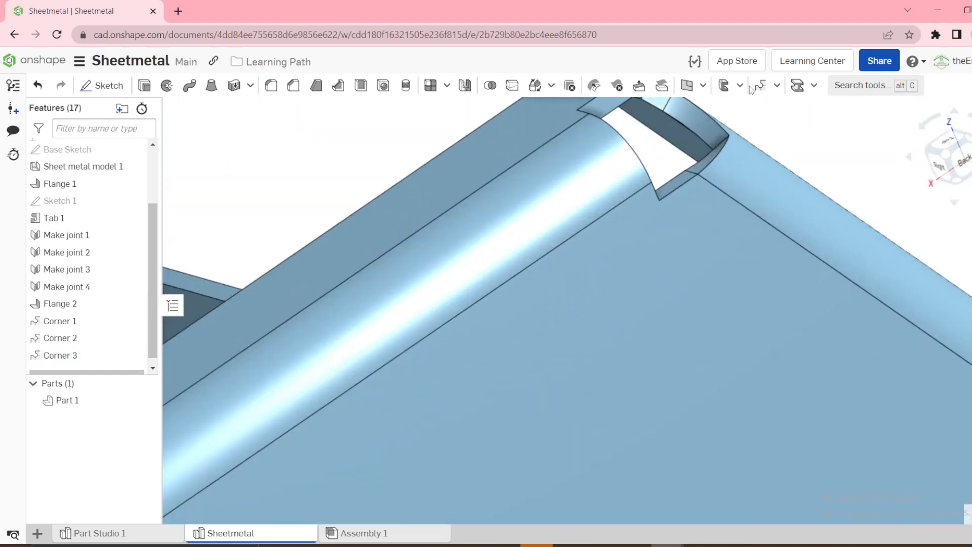
pyautogui.click(698, 174)
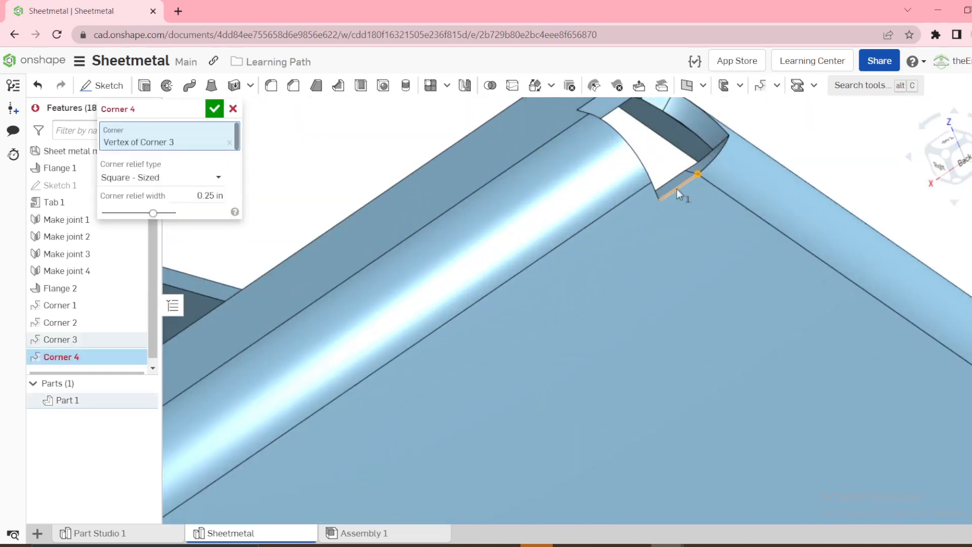
pyautogui.click(161, 182)
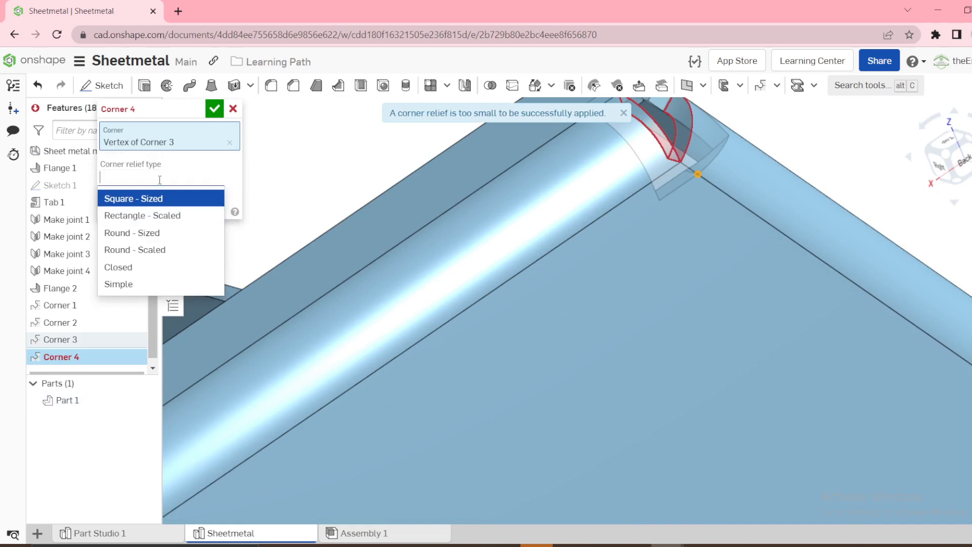
pyautogui.click(136, 286)
pyautogui.scroll(-5, 647, 210)
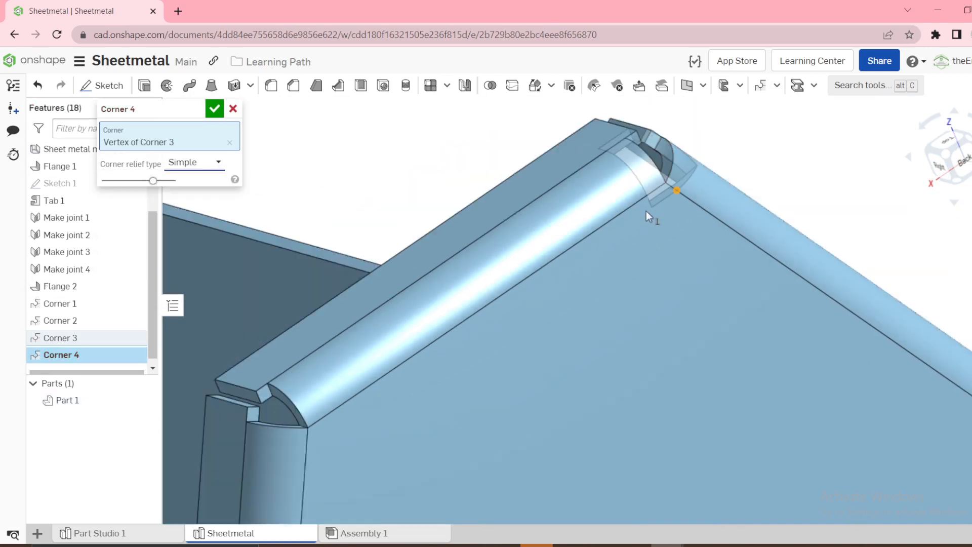
pyautogui.click(214, 108)
# Try Round - Scaled as the corner relief type in the sheet metal model's relief settings
pyautogui.scroll(-4, 591, 199)
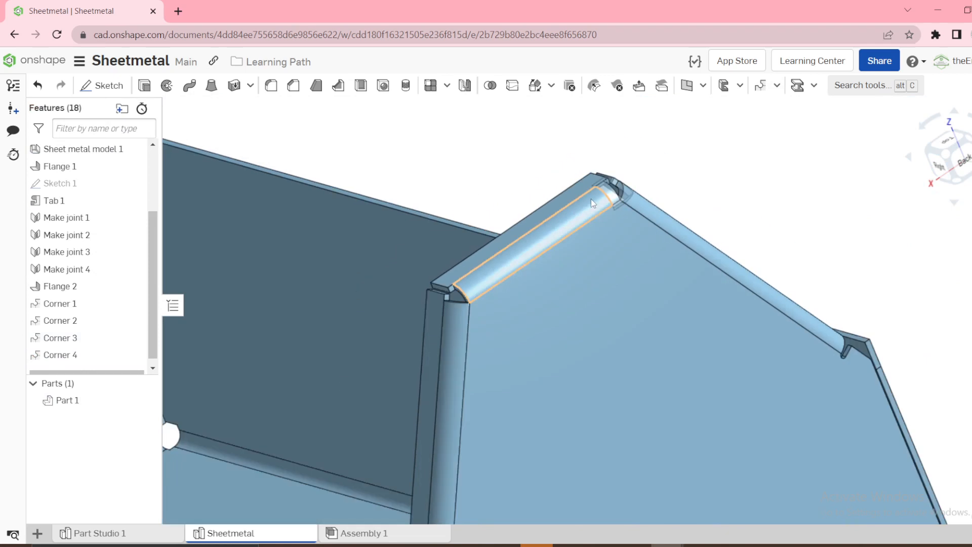
pyautogui.moveTo(591, 198); pyautogui.dragTo(624, 218, button='right')
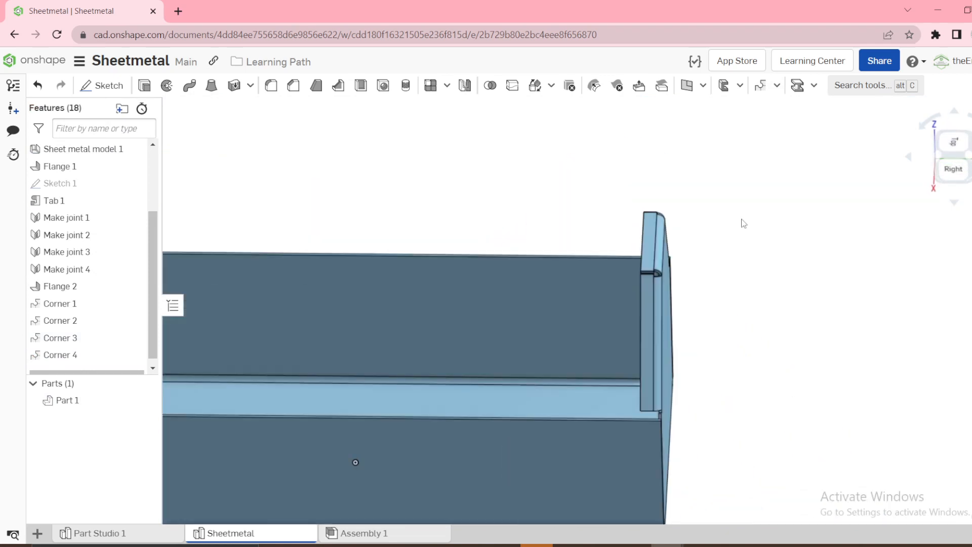
pyautogui.hotkey('shift', '7')
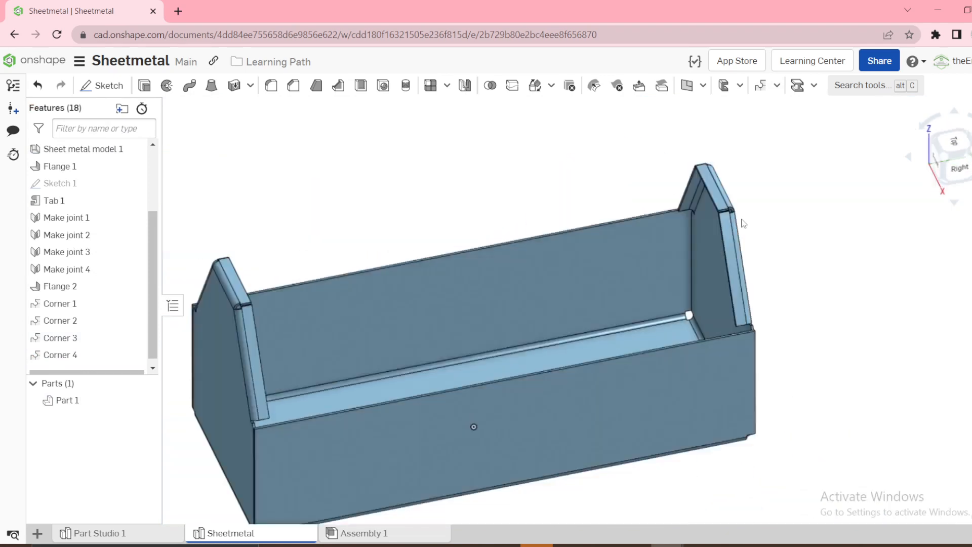
pyautogui.moveTo(478, 456); pyautogui.dragTo(498, 356, button='right')
pyautogui.scroll(10, 505, 491)
pyautogui.moveTo(489, 449); pyautogui.dragTo(349, 452, button='right')
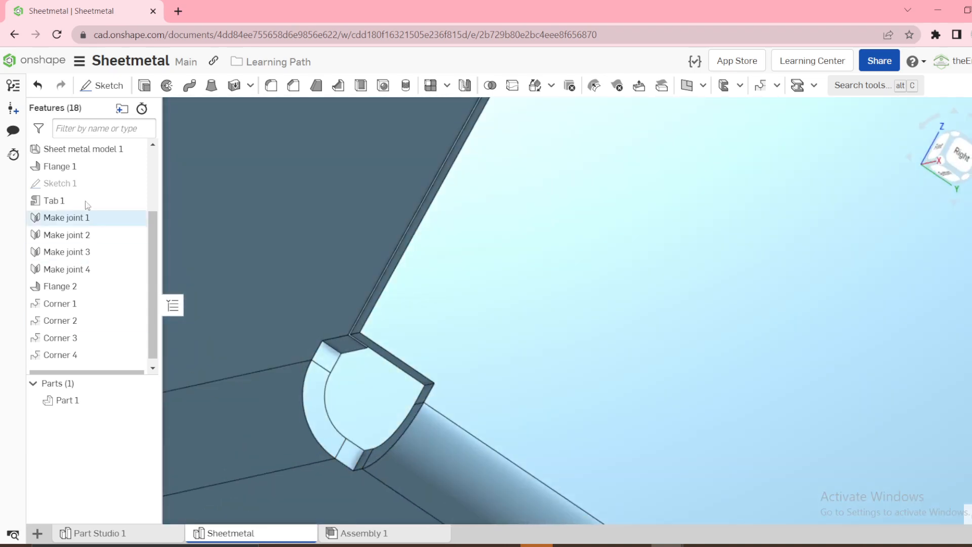
pyautogui.rightClick(90, 152)
pyautogui.click(127, 184)
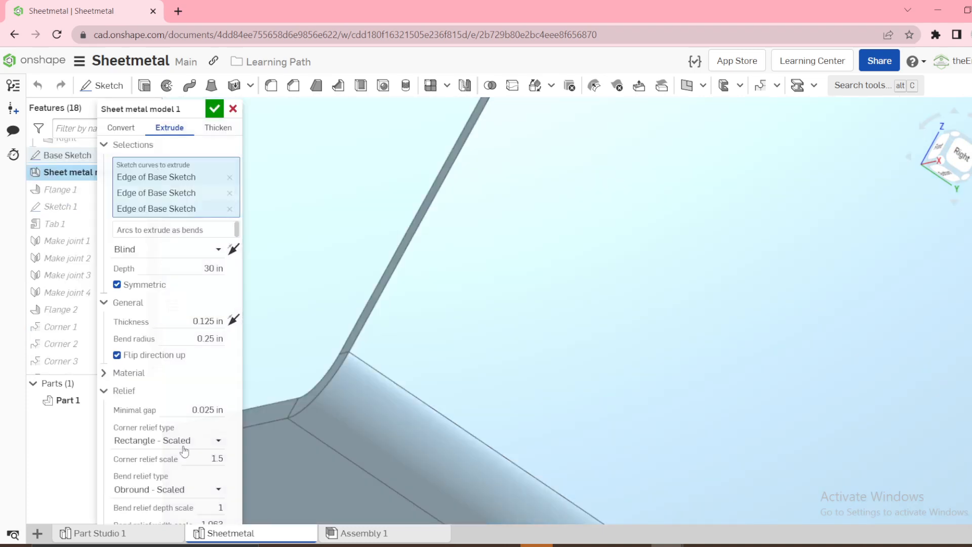
pyautogui.click(145, 439)
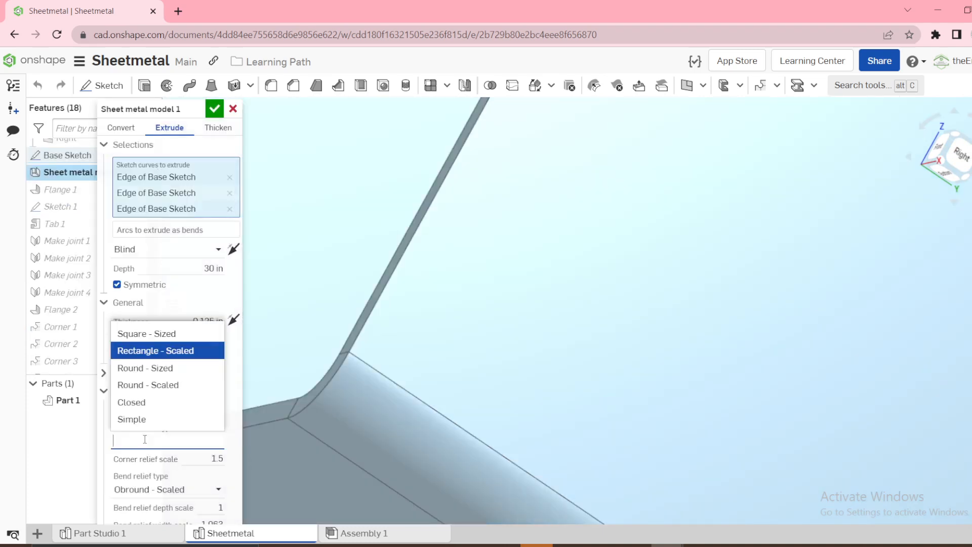
pyautogui.click(158, 386)
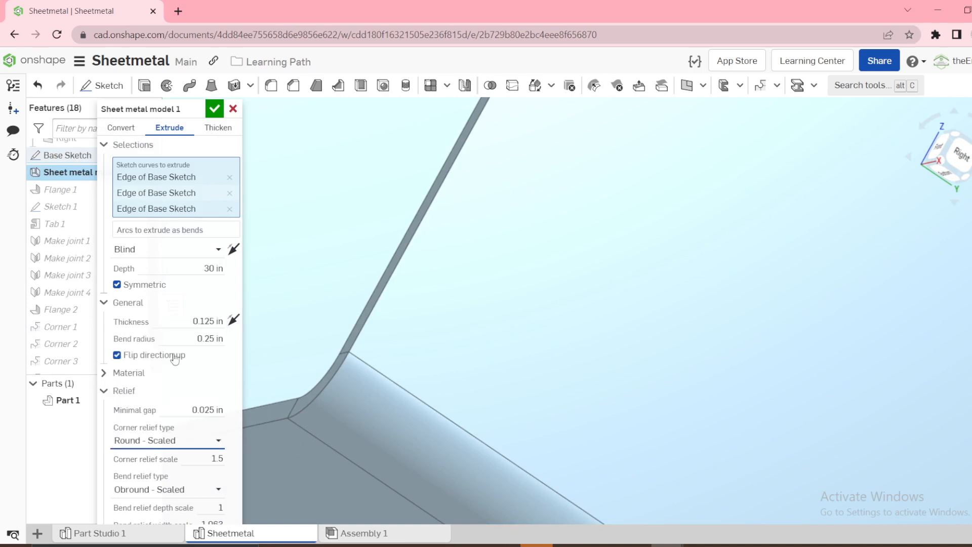
pyautogui.click(215, 110)
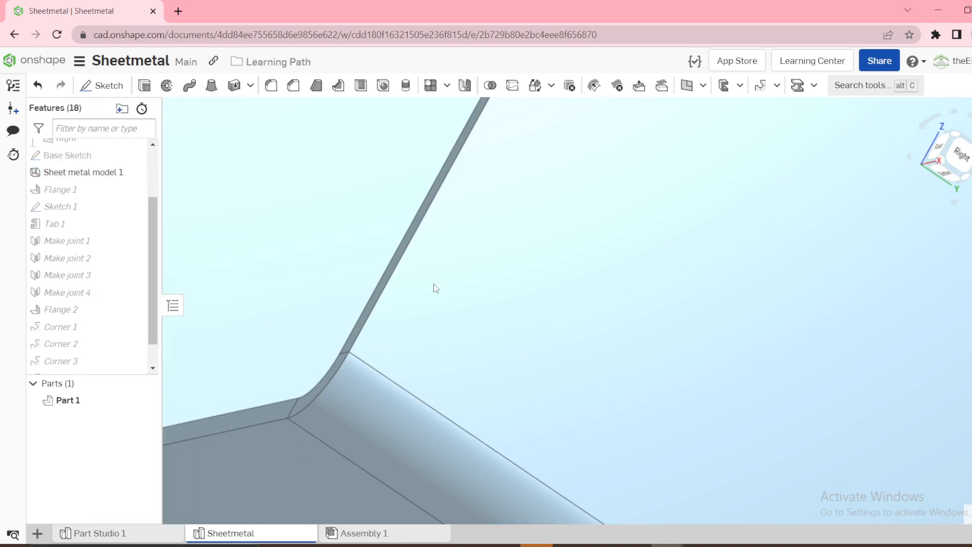
# Check the relief cutout at the base's bottom corner and restore the sheet metal model's corner relief type to Rectangle - Scaled
pyautogui.scroll(-5, 435, 283)
pyautogui.moveTo(432, 293); pyautogui.dragTo(480, 324, button='right')
pyautogui.scroll(5, 424, 296)
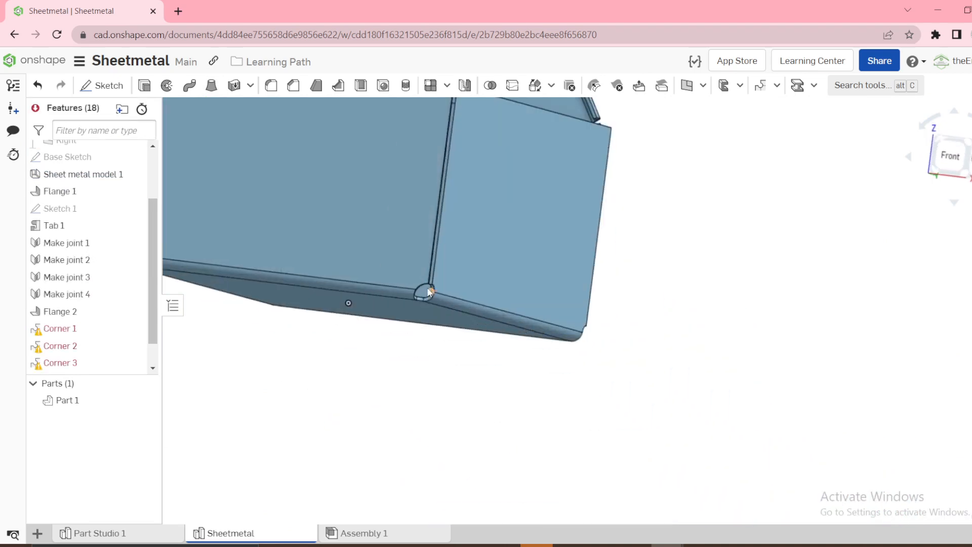
pyautogui.moveTo(412, 329); pyautogui.dragTo(434, 293, button='right')
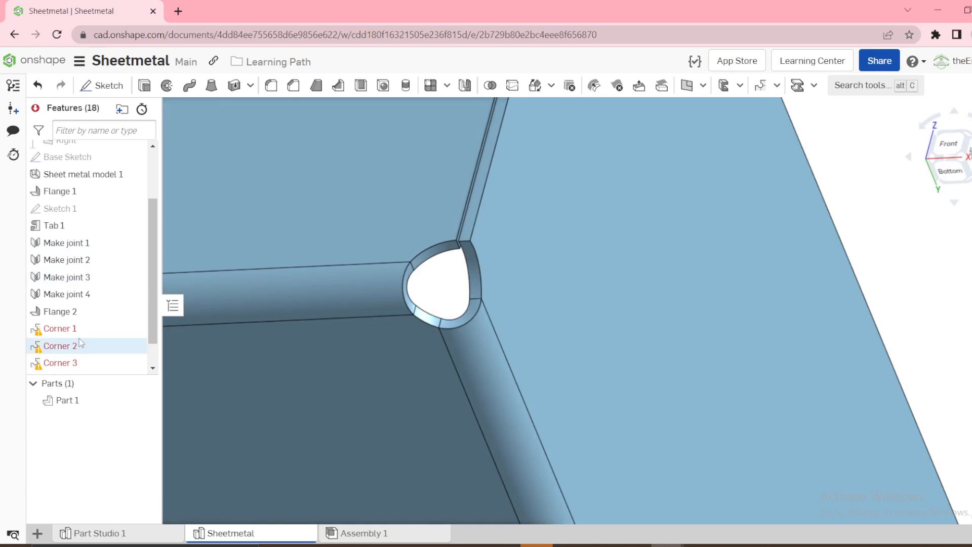
pyautogui.scroll(-2, 78, 344)
pyautogui.scroll(3, 104, 284)
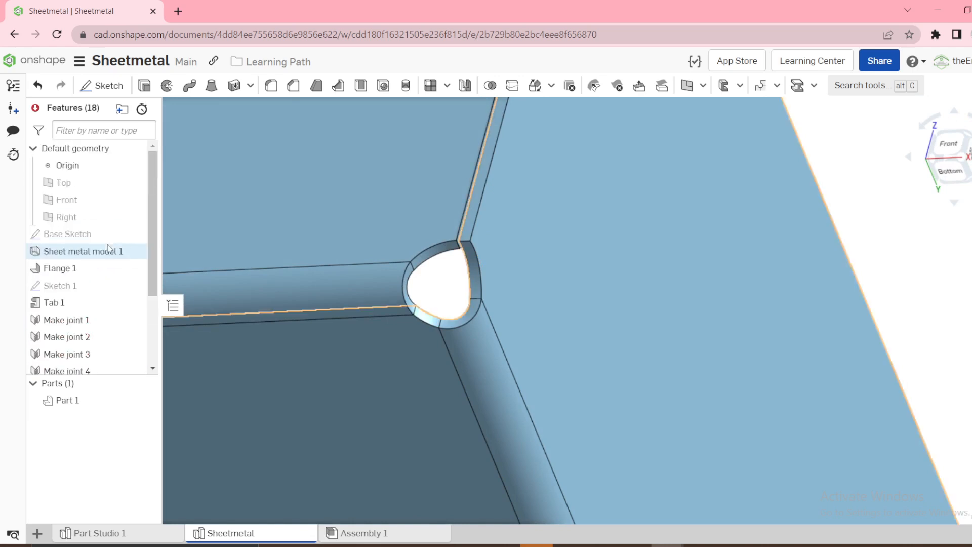
pyautogui.rightClick(109, 255)
pyautogui.click(137, 282)
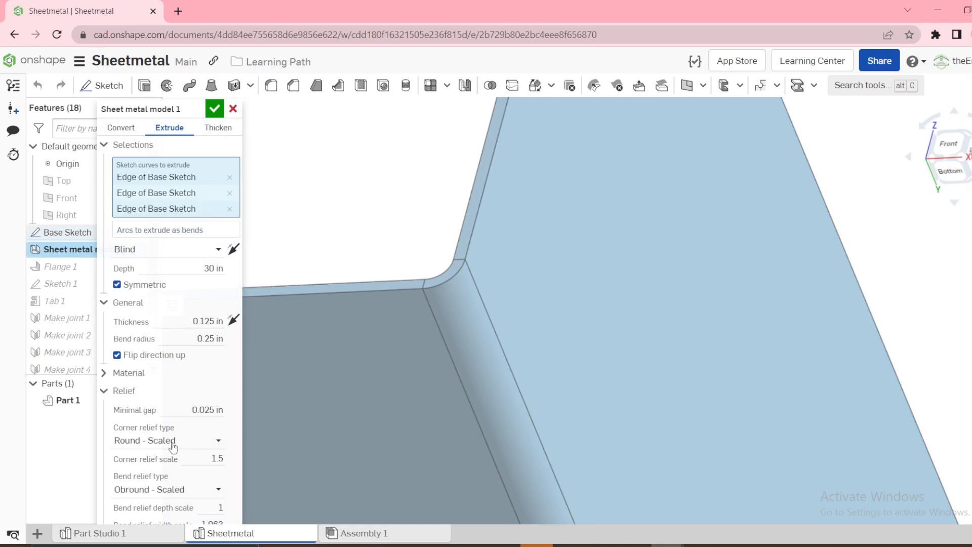
pyautogui.click(173, 446)
pyautogui.click(160, 354)
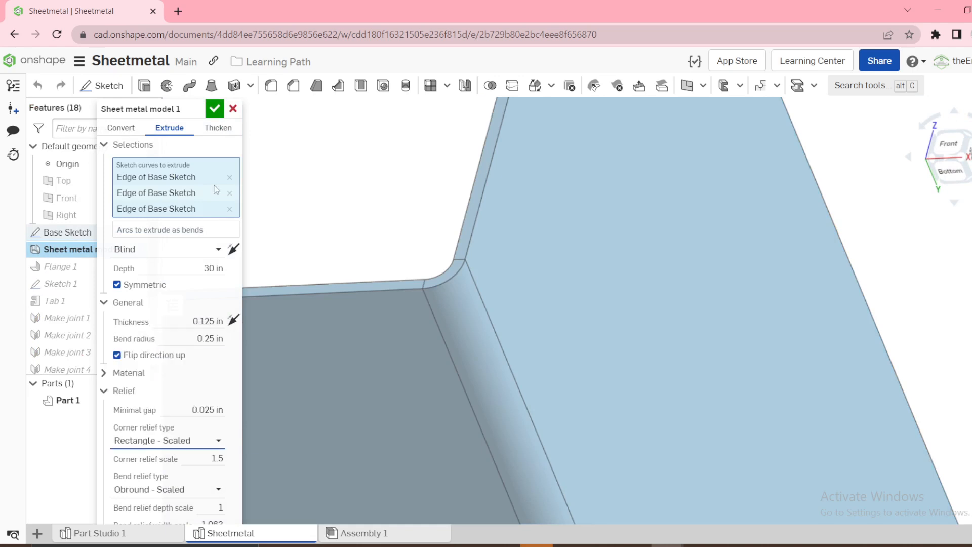
pyautogui.click(215, 108)
pyautogui.scroll(-5, 344, 182)
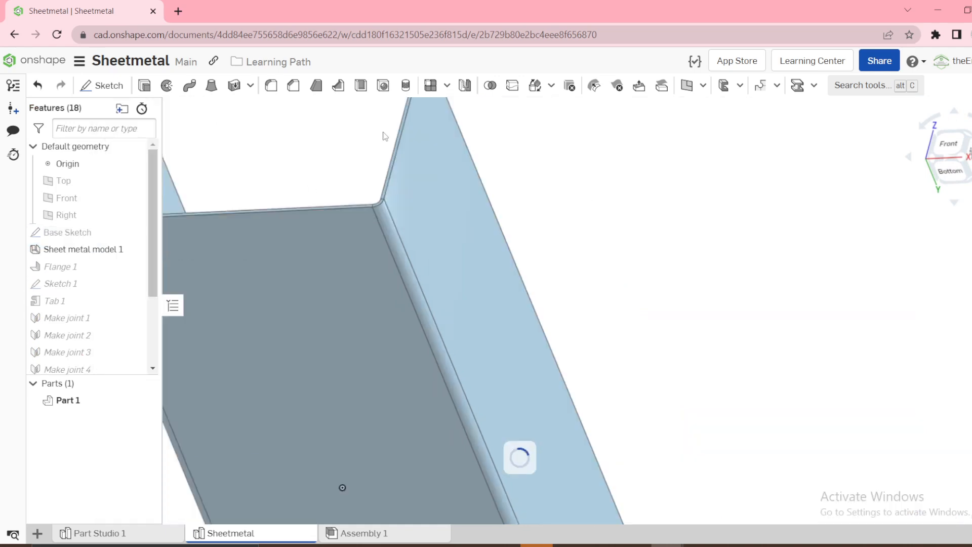
pyautogui.moveTo(385, 189); pyautogui.dragTo(509, 244, button='right')
pyautogui.scroll(-2, 509, 244)
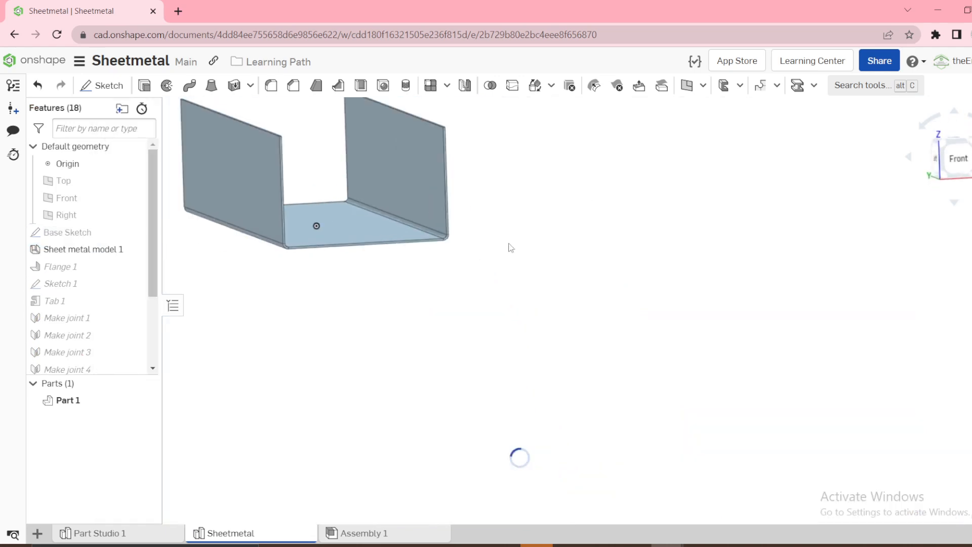
# Start a sketch on the outer face of the front end panel and place a point near its peak, vertically above the origin
pyautogui.hotkey('shift', '7')
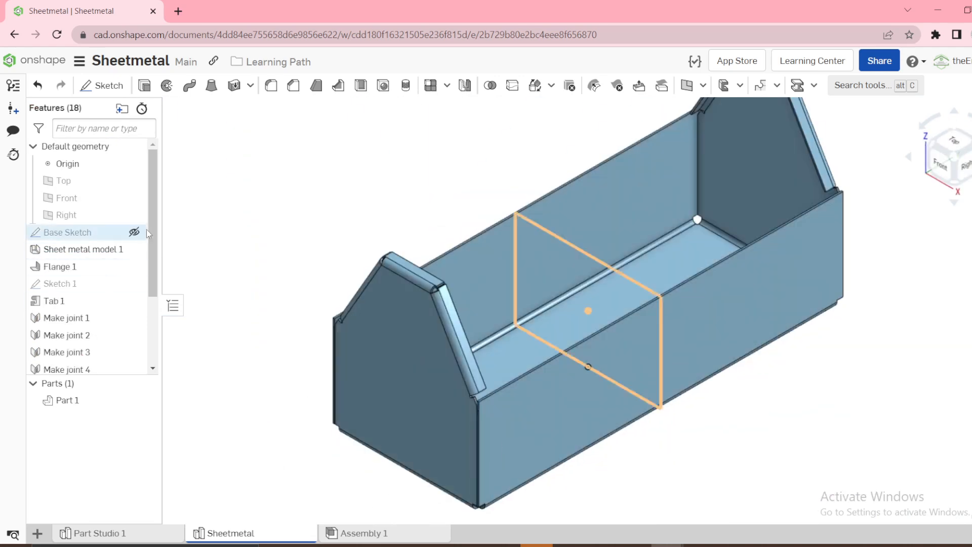
pyautogui.scroll(-3, 150, 232)
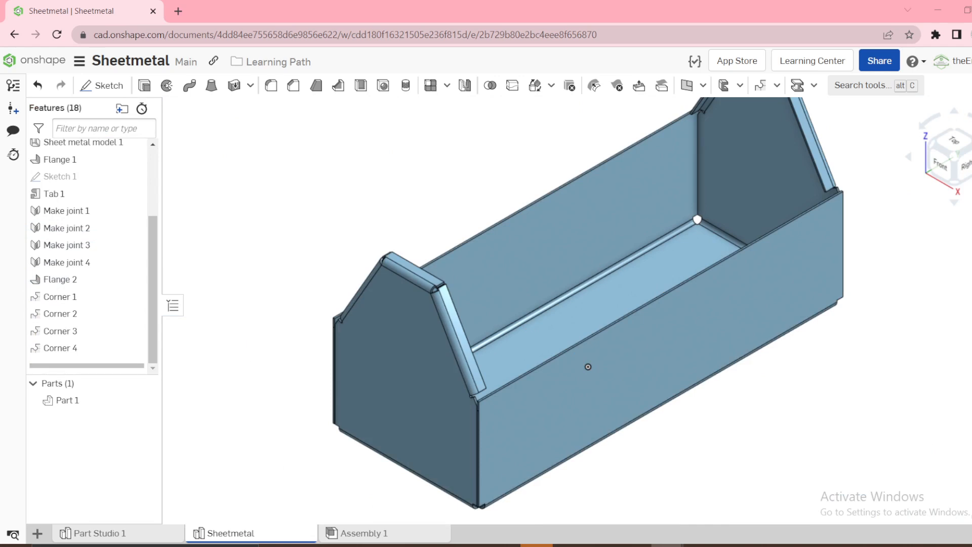
pyautogui.click(365, 350)
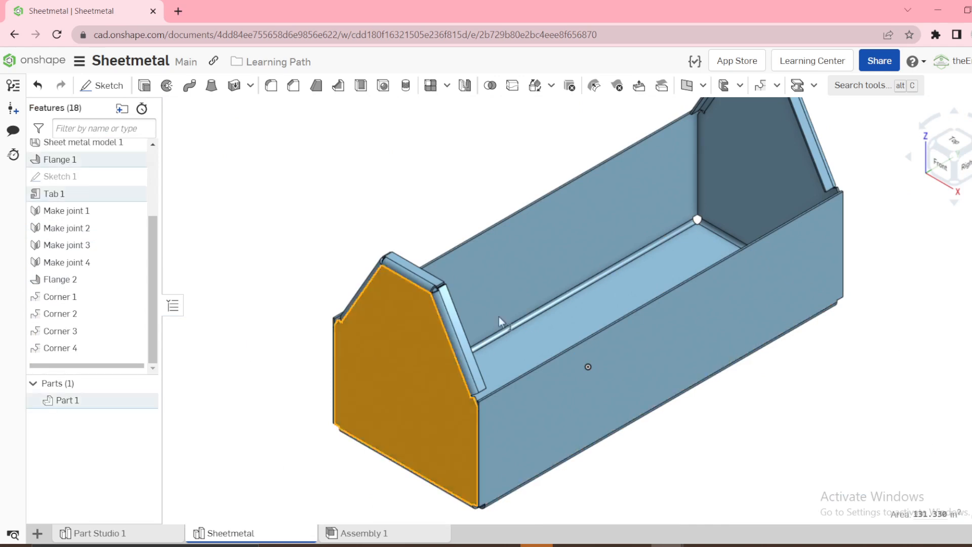
pyautogui.click(102, 82)
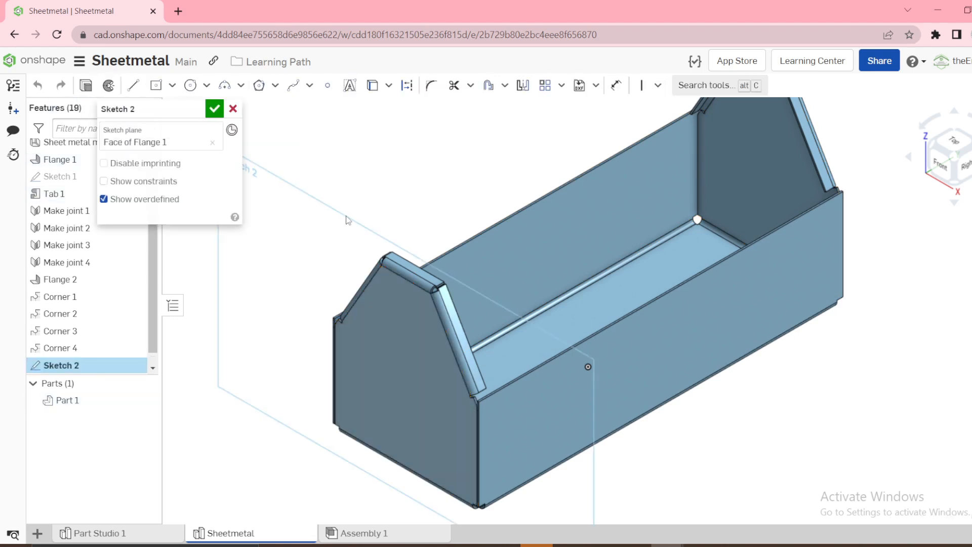
pyautogui.press('n')
pyautogui.click(327, 85)
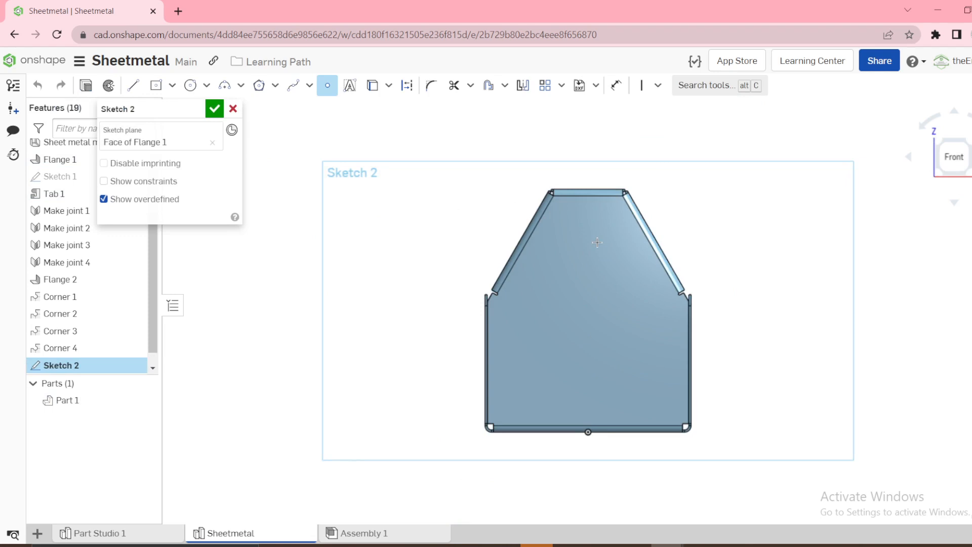
pyautogui.press('u')
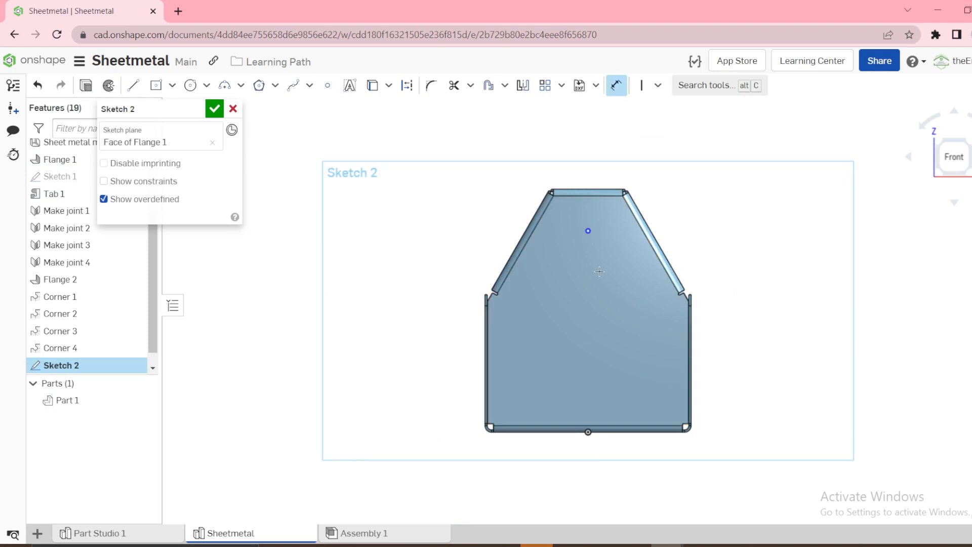
# Dimension the sketch point 12 in above the origin and finish the sketch
pyautogui.click(586, 431)
pyautogui.click(424, 358)
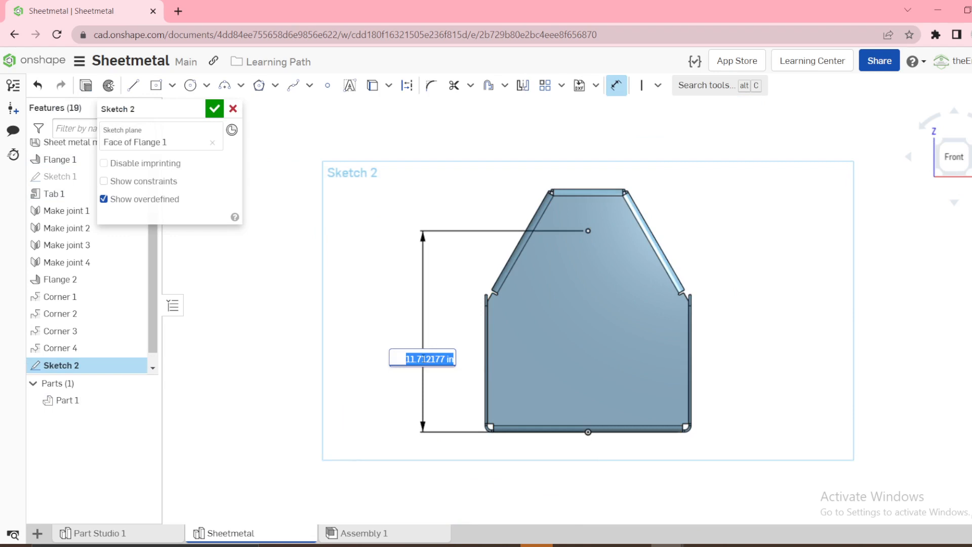
pyautogui.press('Return')
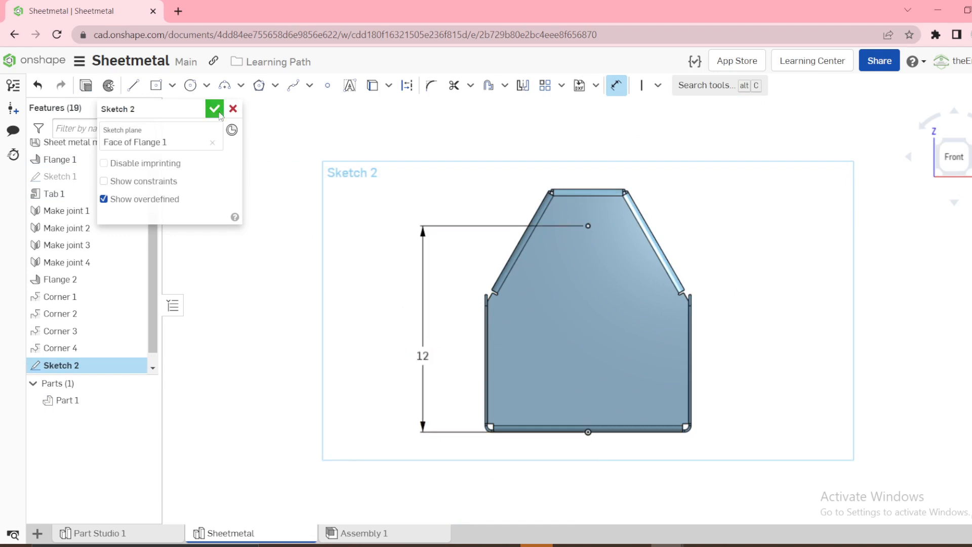
pyautogui.click(214, 109)
# Cut a Simple Through hole with ANSI Clearance size 1 3/4 and Free fit at the sketch point through the end panels
pyautogui.hotkey('shift', '7')
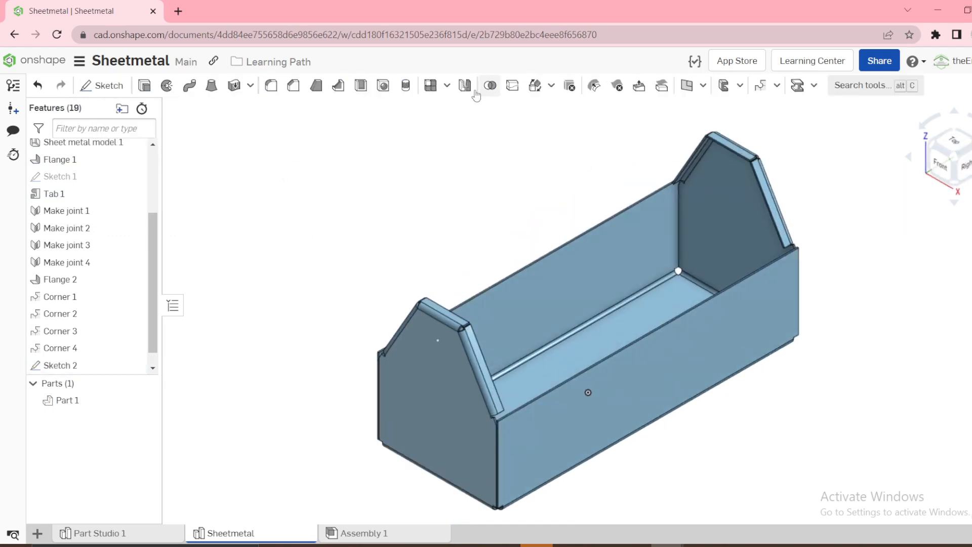
pyautogui.click(383, 86)
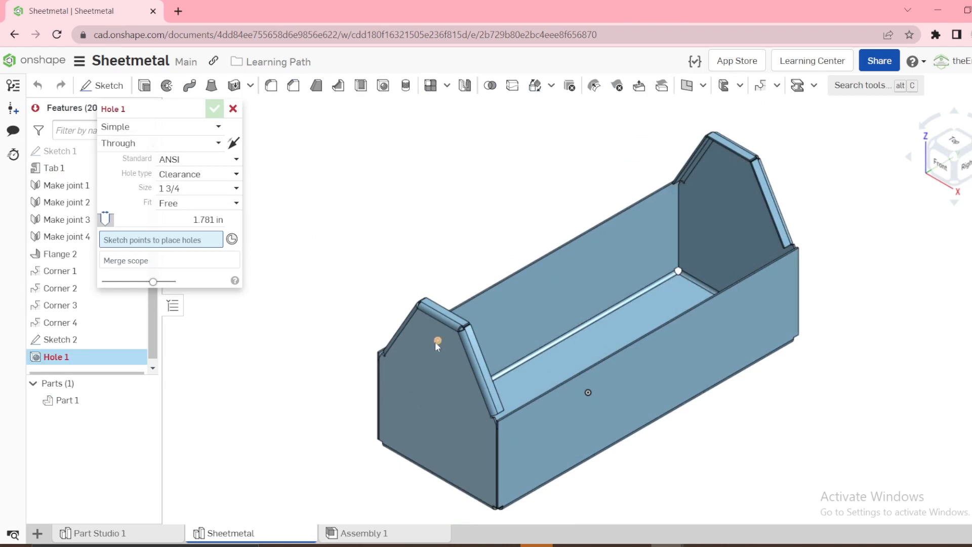
pyautogui.click(437, 341)
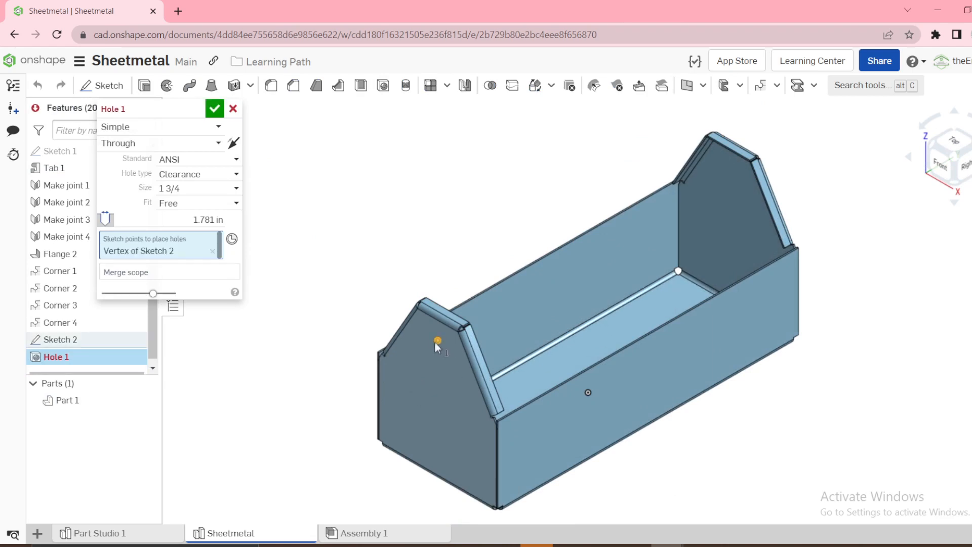
pyautogui.click(214, 108)
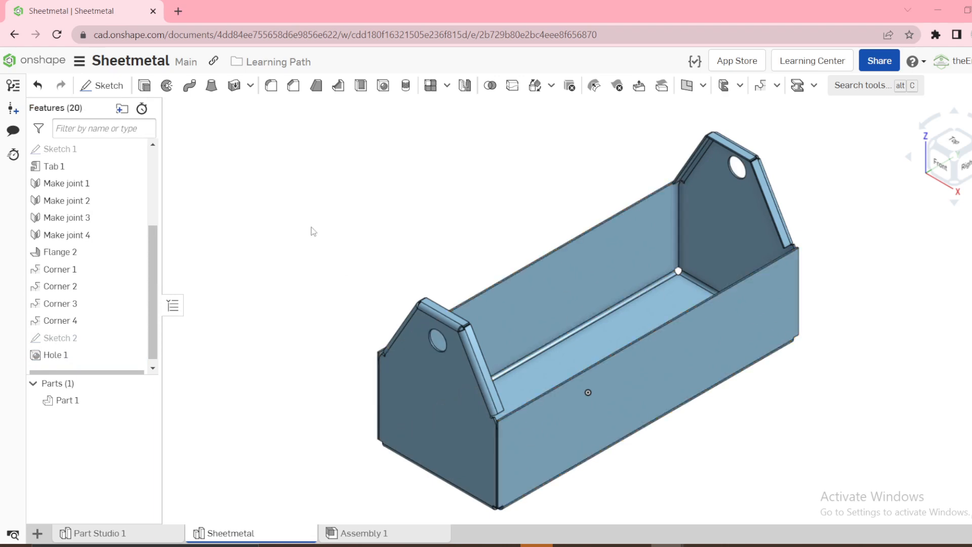
# Start an equal-distance 0.5 in chamfer on the lower end corners of the front end panel's two sloped flanges
pyautogui.click(294, 85)
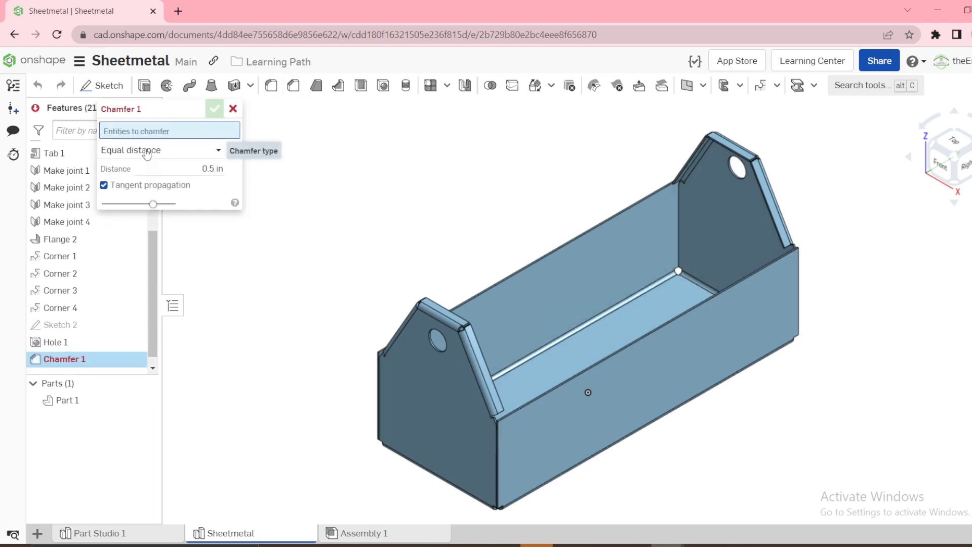
pyautogui.scroll(5, 527, 400)
pyautogui.moveTo(498, 309); pyautogui.dragTo(700, 286, button='right')
pyautogui.click(524, 298)
pyautogui.scroll(5, 317, 266)
pyautogui.moveTo(339, 260); pyautogui.dragTo(232, 257, button='right')
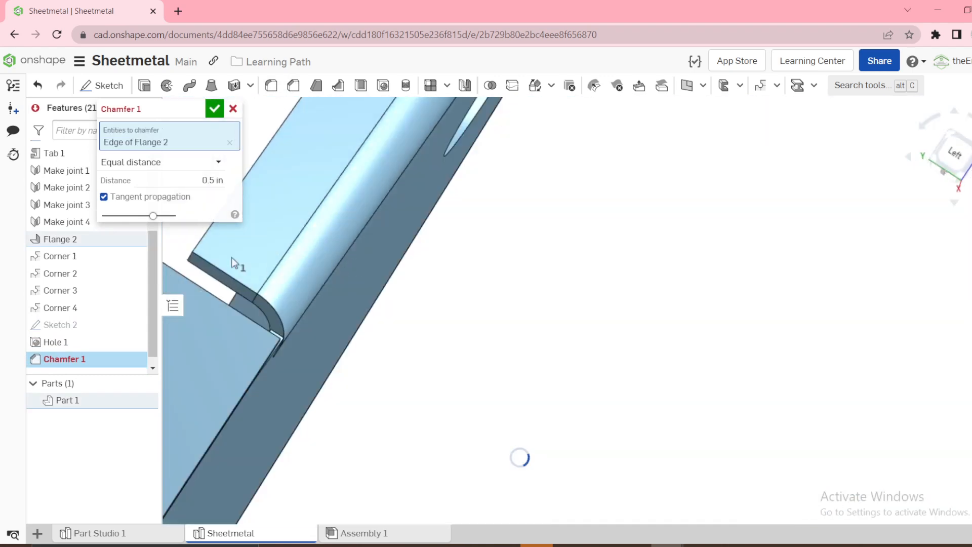
pyautogui.click(191, 261)
pyautogui.scroll(-5, 438, 260)
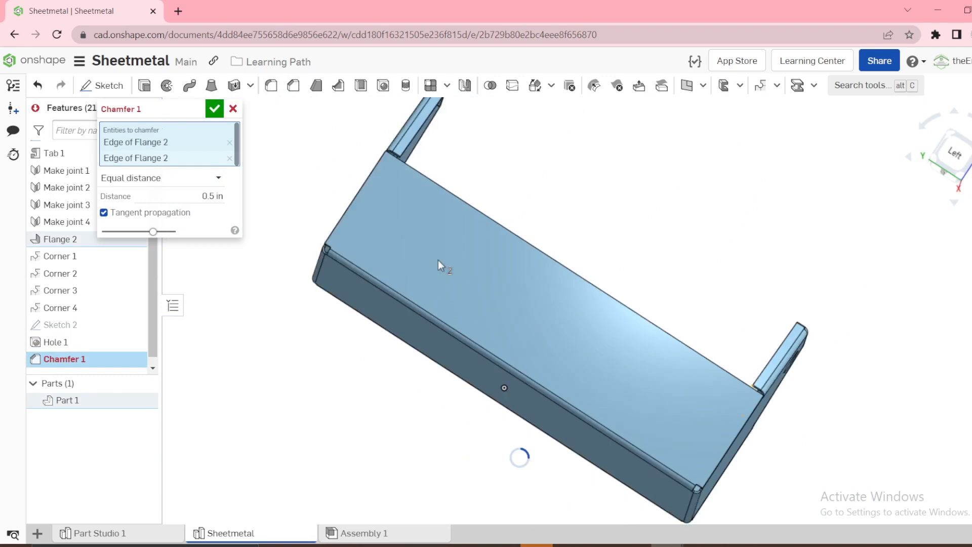
# Add the lower end corners of the back end panel's sloped flanges to the 0.5 in chamfer and accept it
pyautogui.moveTo(547, 159); pyautogui.dragTo(501, 167, button='right')
pyautogui.scroll(6, 500, 167)
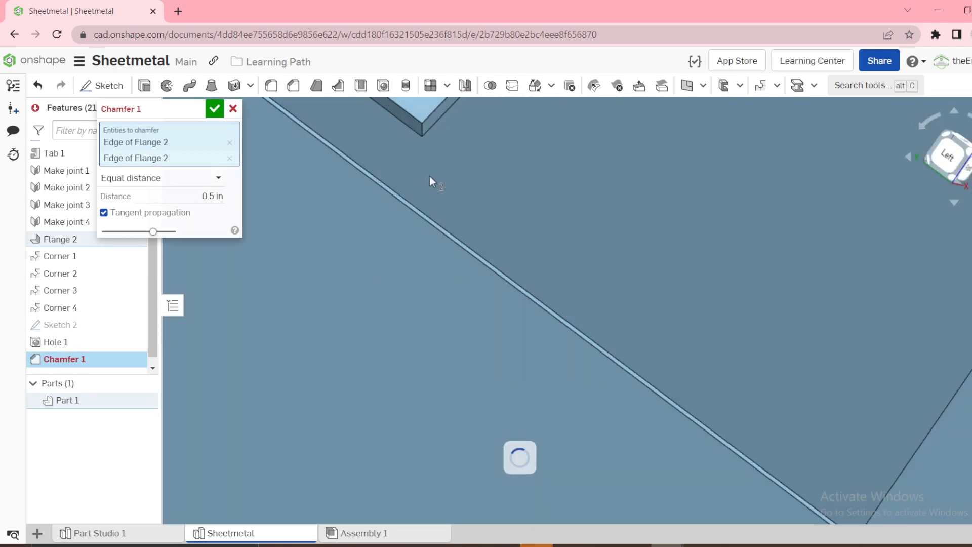
pyautogui.scroll(-6, 424, 132)
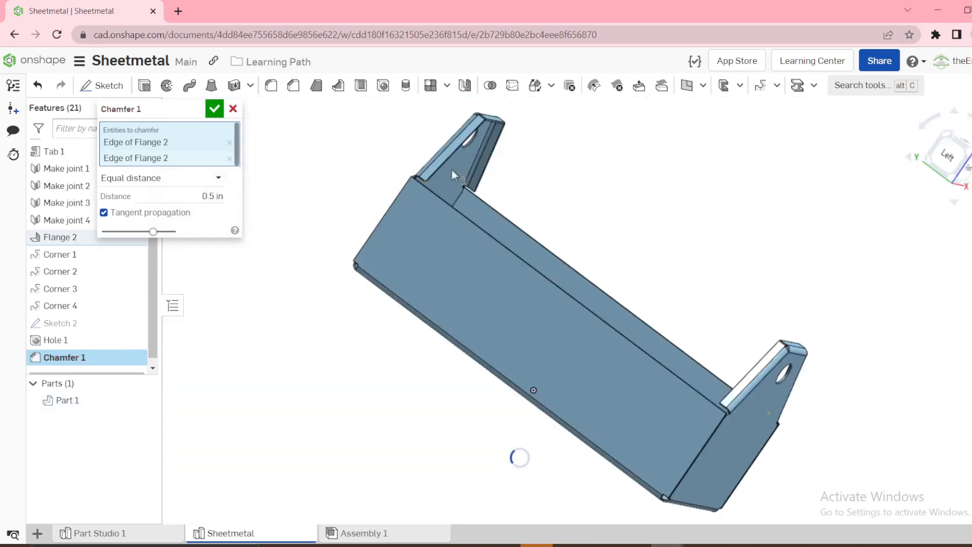
pyautogui.moveTo(451, 169); pyautogui.dragTo(417, 175, button='right')
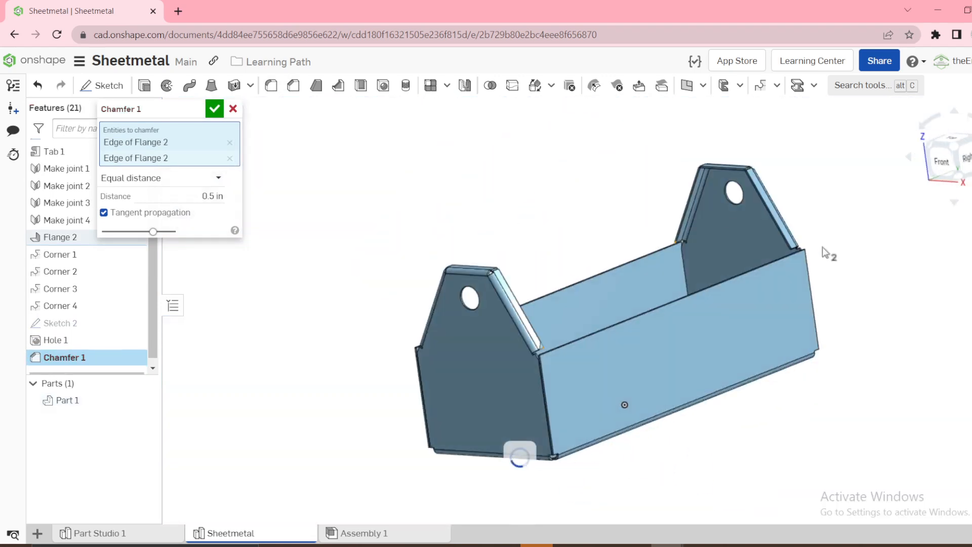
pyautogui.scroll(8, 667, 248)
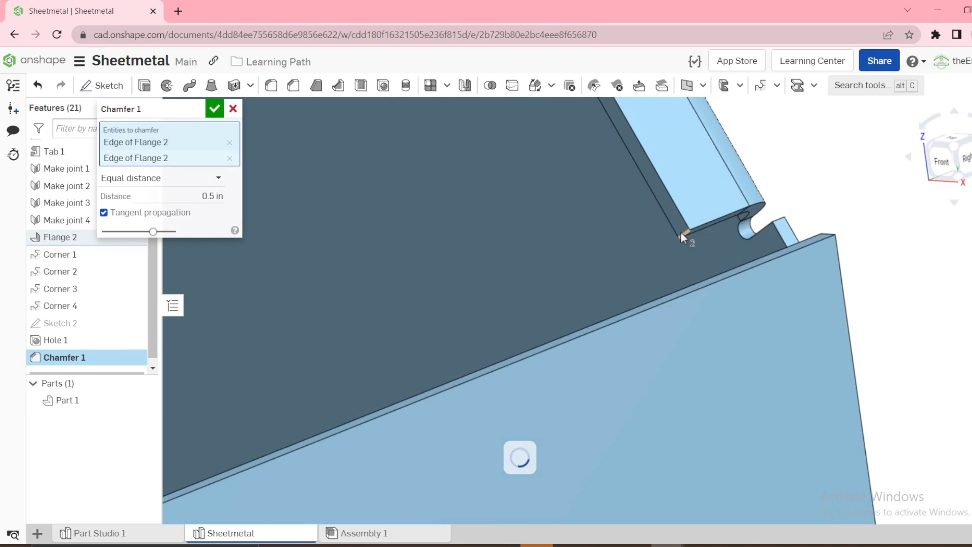
pyautogui.click(679, 232)
pyautogui.click(685, 232)
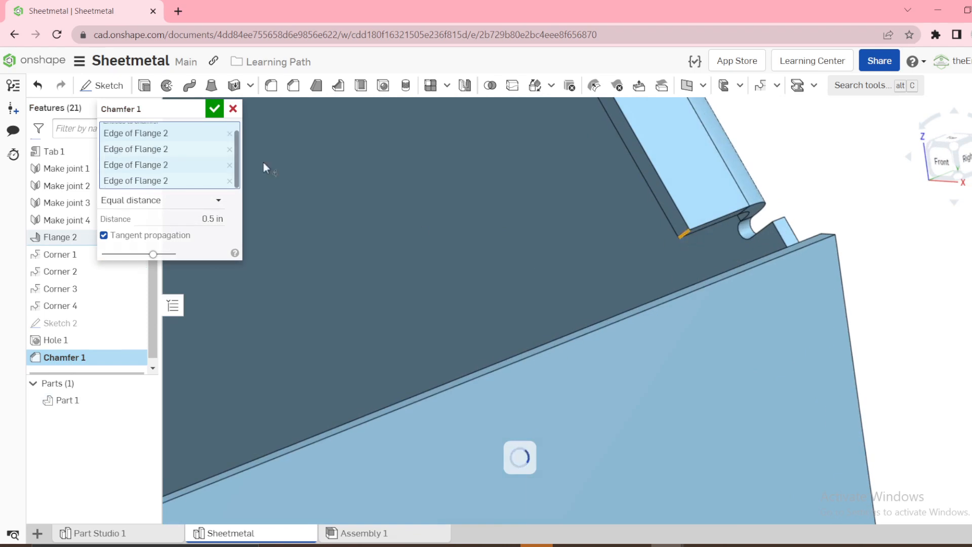
pyautogui.click(215, 109)
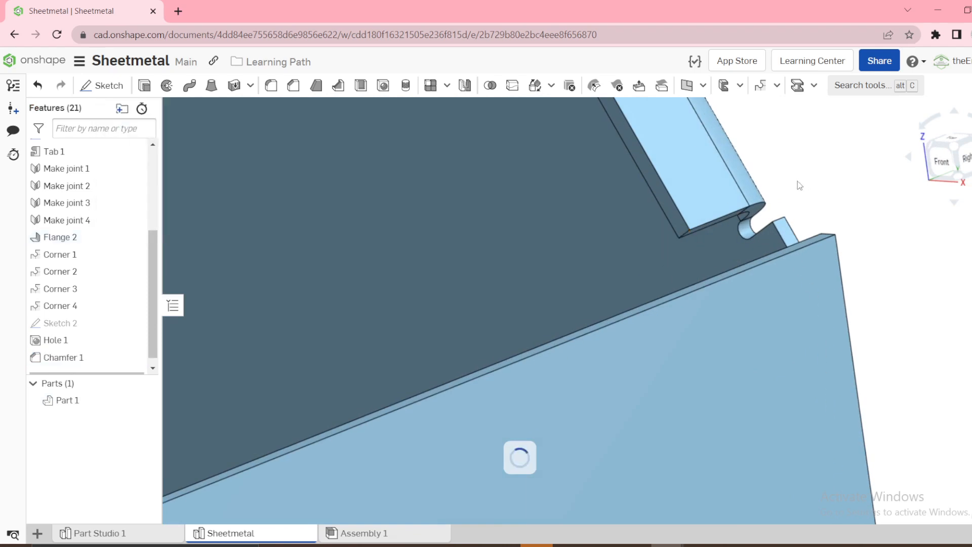
# Assign Steel from the Onshape Material Library to the toolbox part
pyautogui.hotkey('shift', '7')
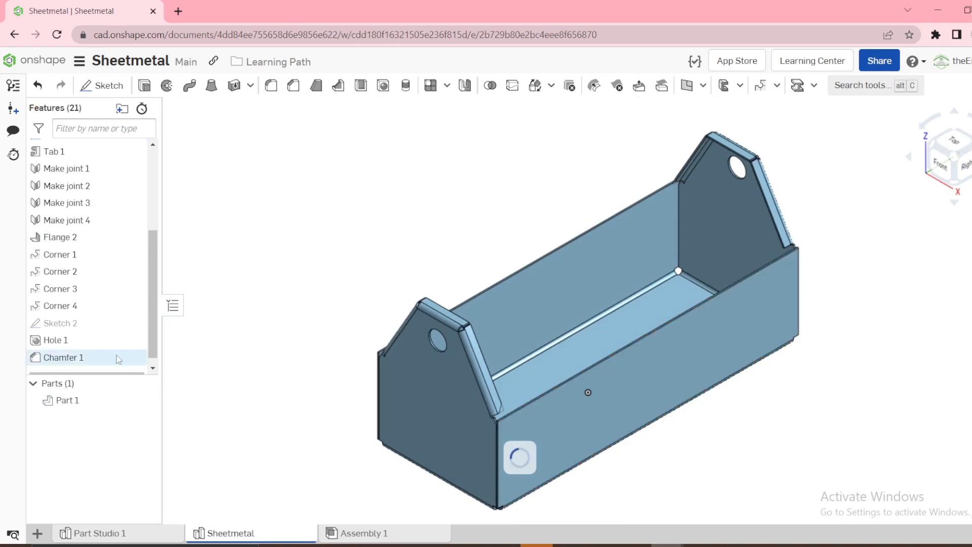
pyautogui.rightClick(83, 401)
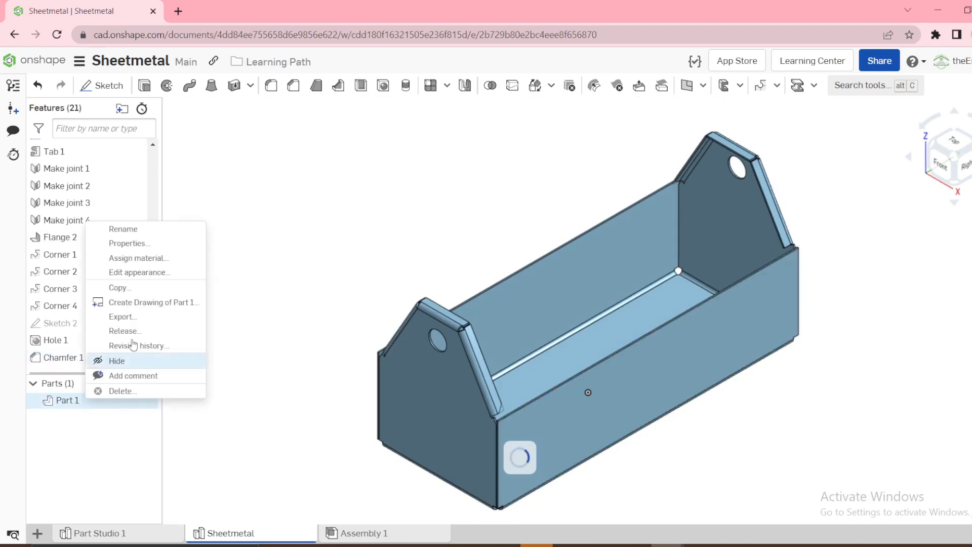
pyautogui.click(144, 259)
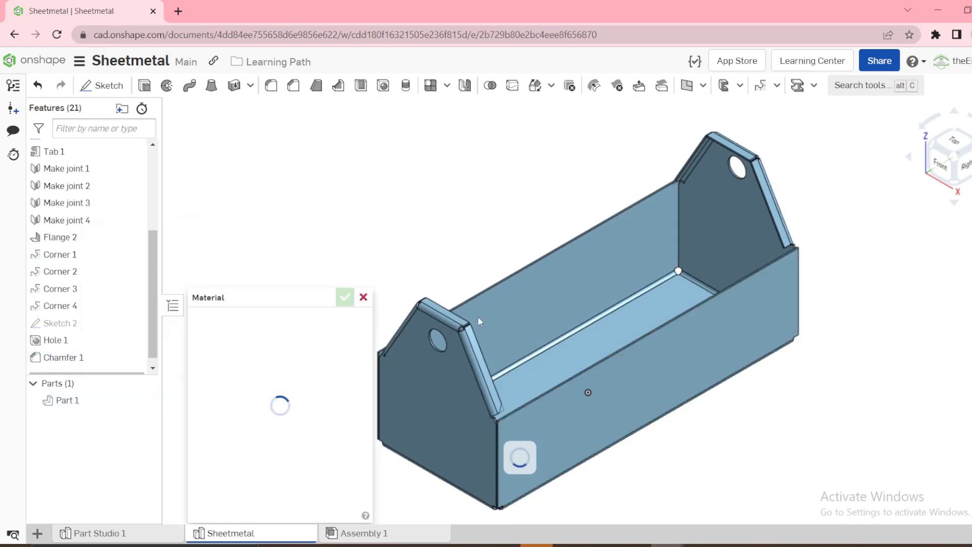
pyautogui.click(235, 369)
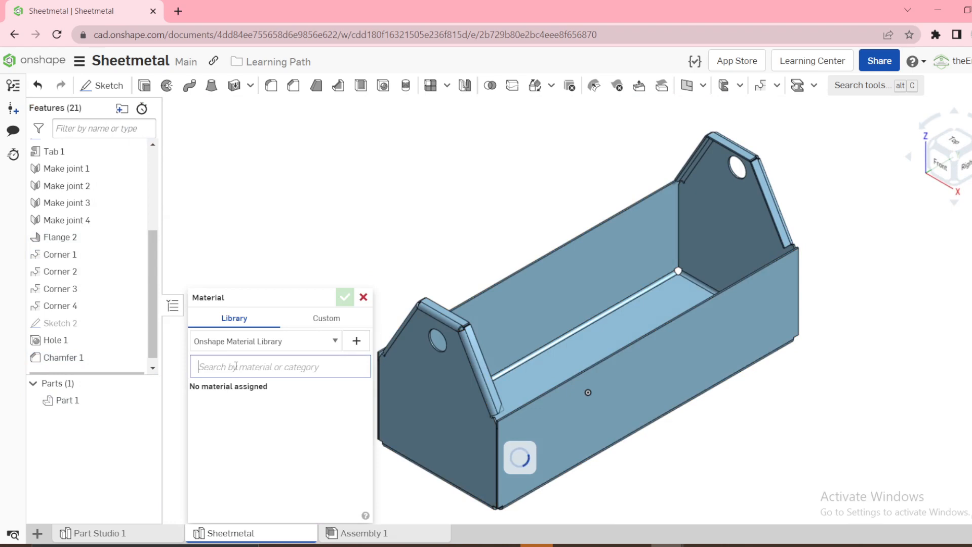
pyautogui.write('stee')
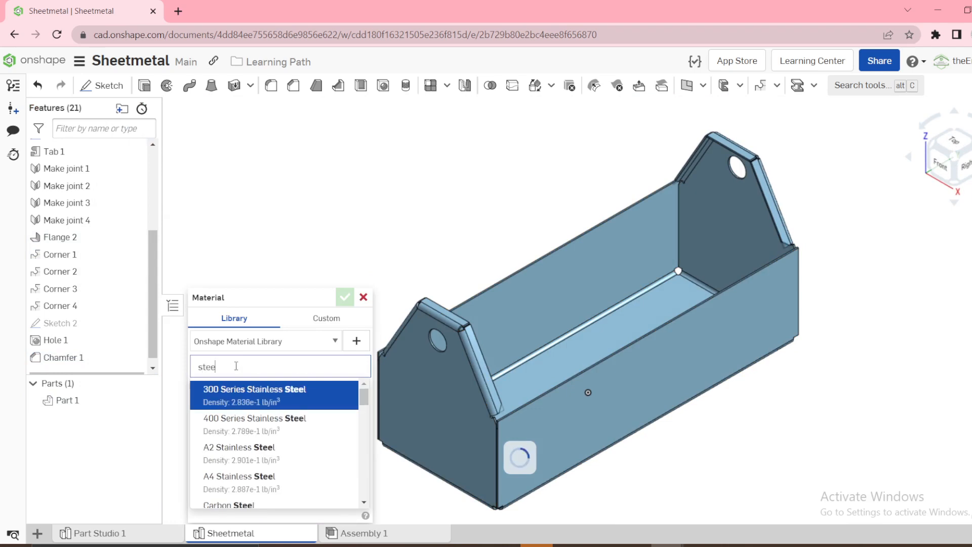
pyautogui.scroll(-6, 247, 407)
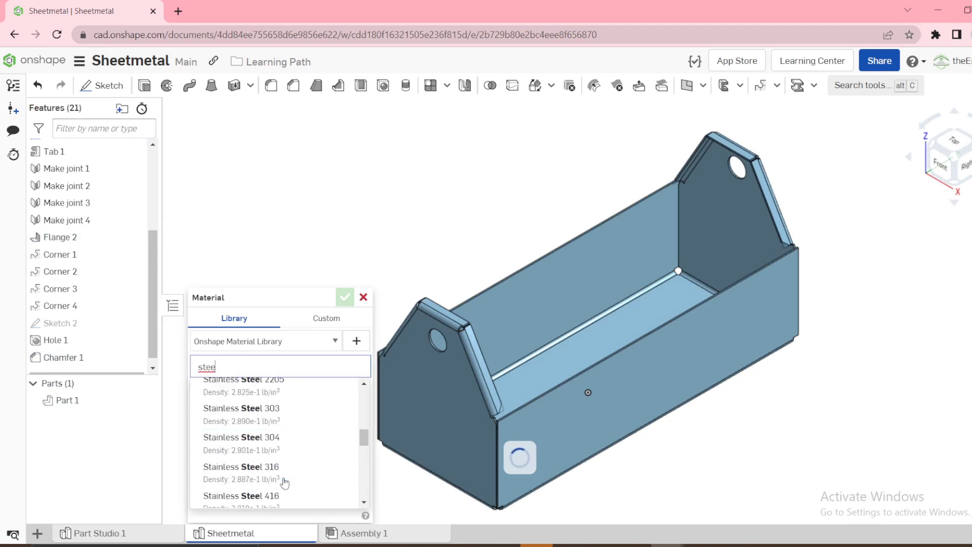
pyautogui.scroll(-1, 282, 482)
pyautogui.click(257, 475)
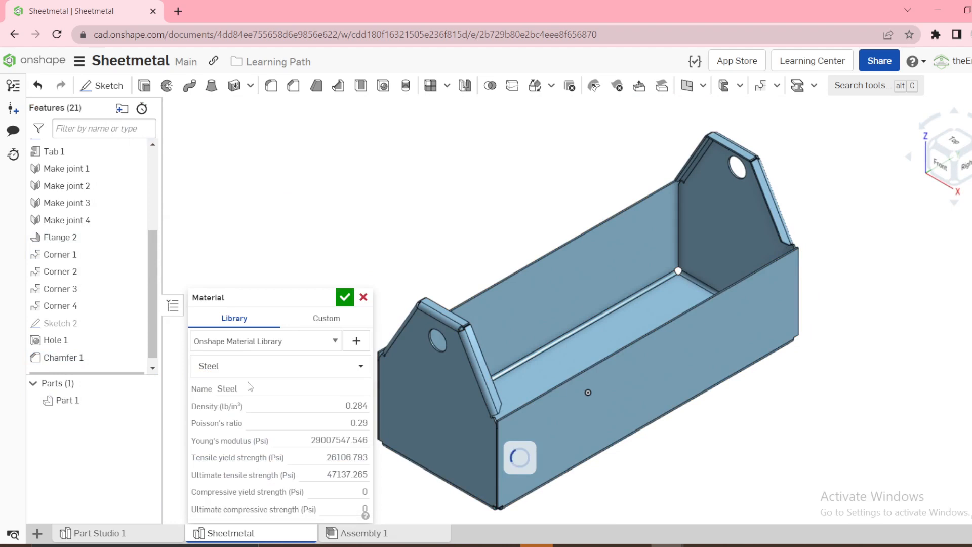
pyautogui.click(345, 297)
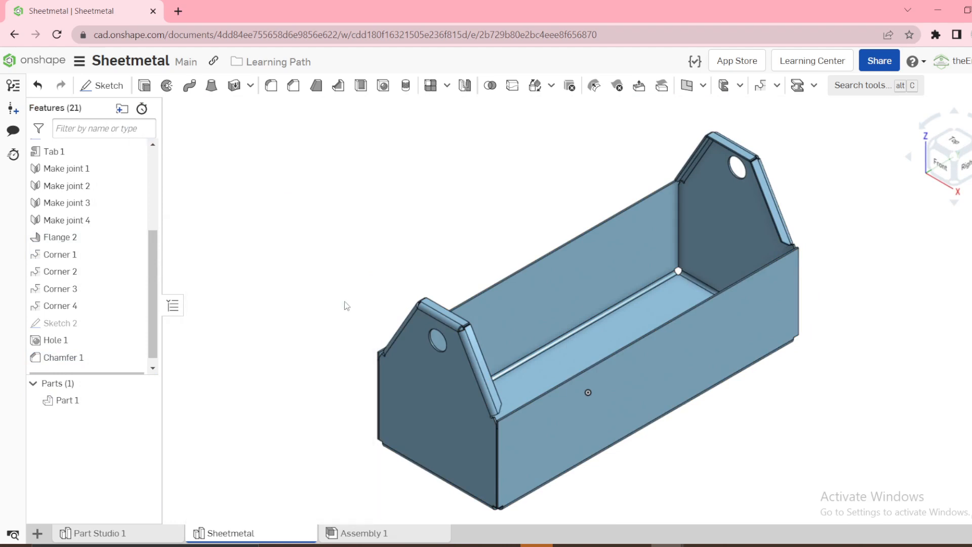
# Change the toolbox part's appearance to the dark gray color 808080
pyautogui.rightClick(96, 399)
pyautogui.click(159, 232)
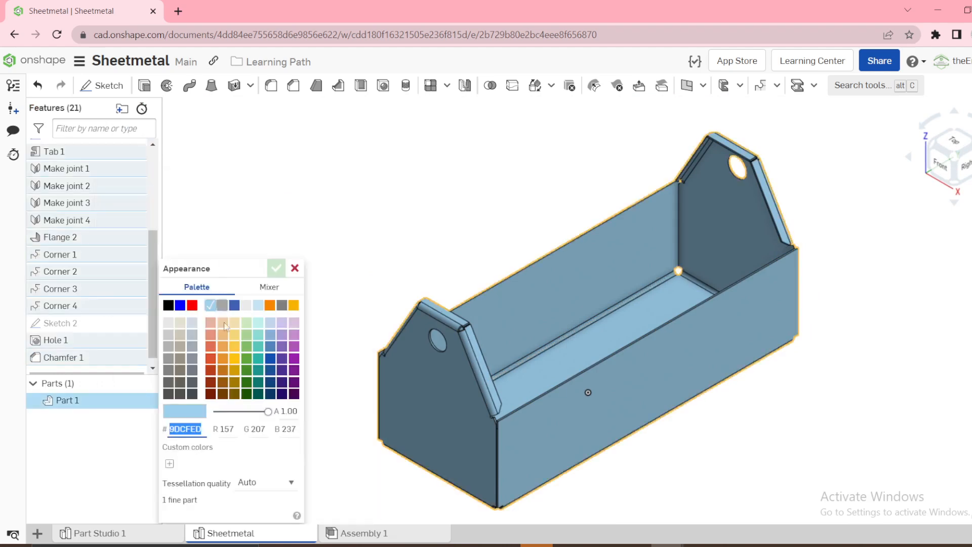
pyautogui.click(180, 334)
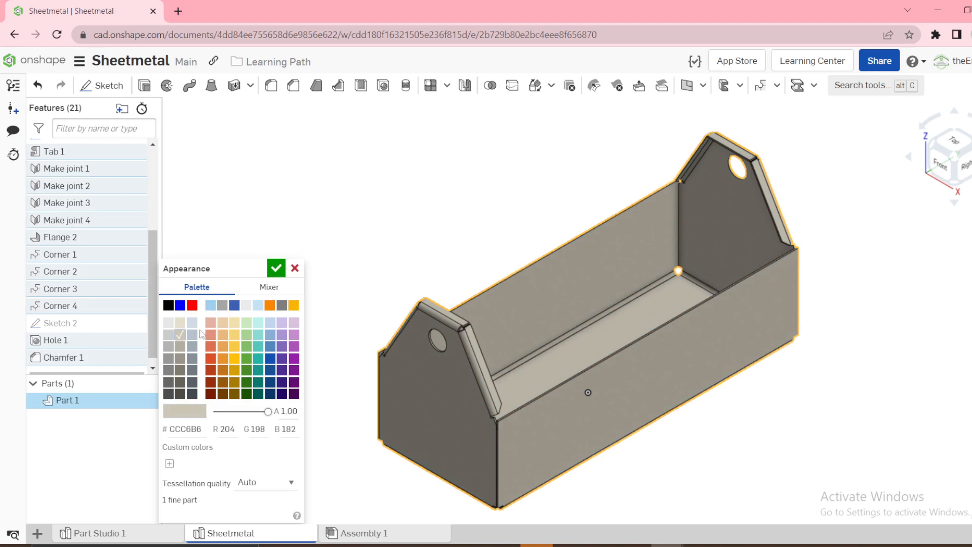
pyautogui.click(168, 371)
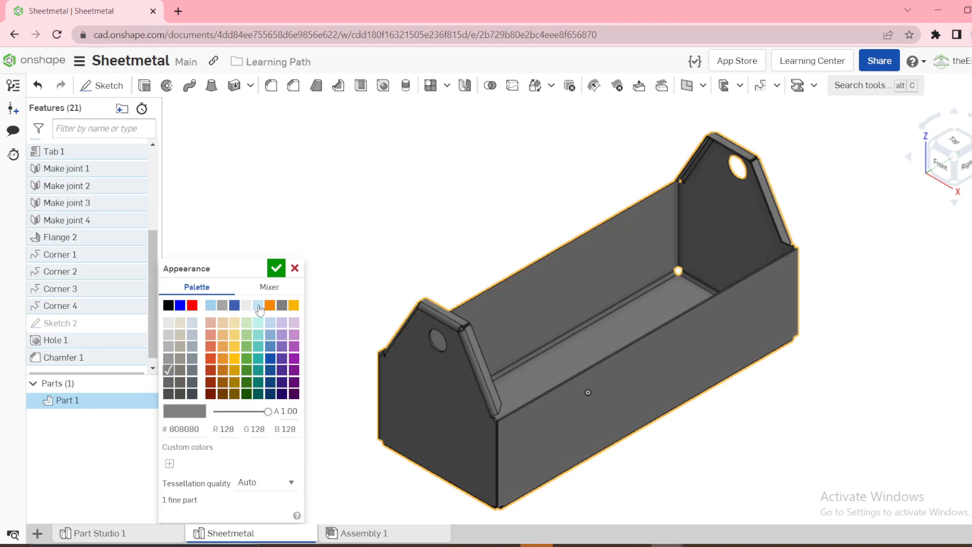
pyautogui.click(276, 267)
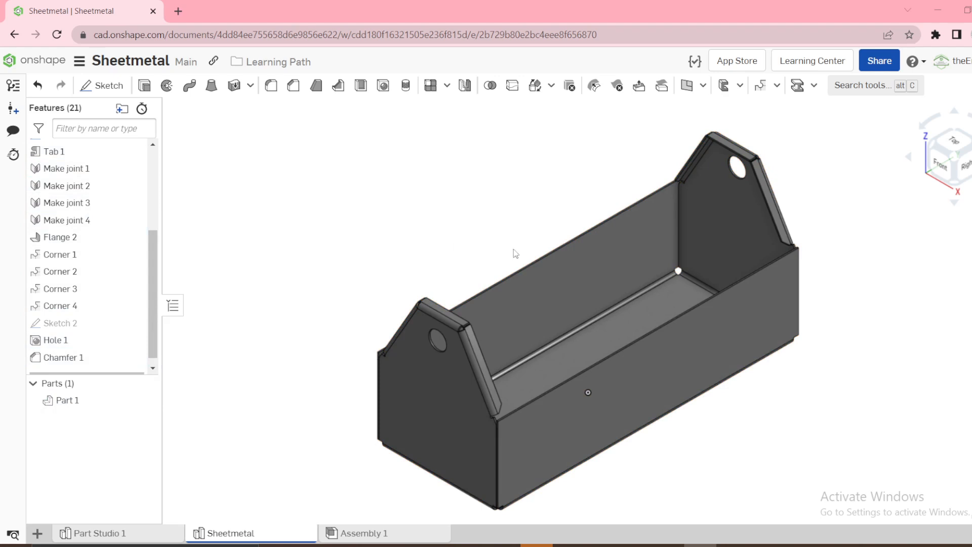
# Show the sheet metal table and flat pattern beside the folded toolbox model
pyautogui.moveTo(681, 372); pyautogui.dragTo(697, 348, button='right')
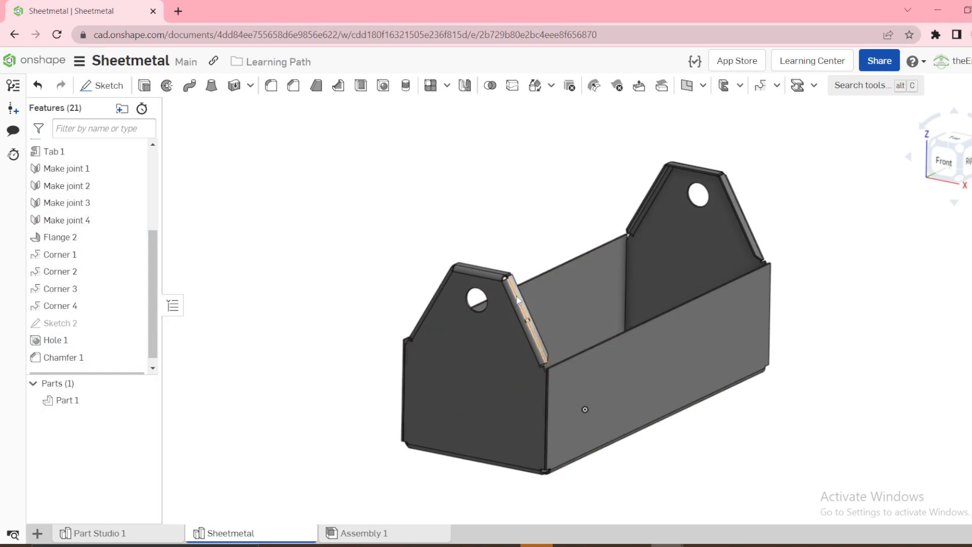
pyautogui.click(971, 312)
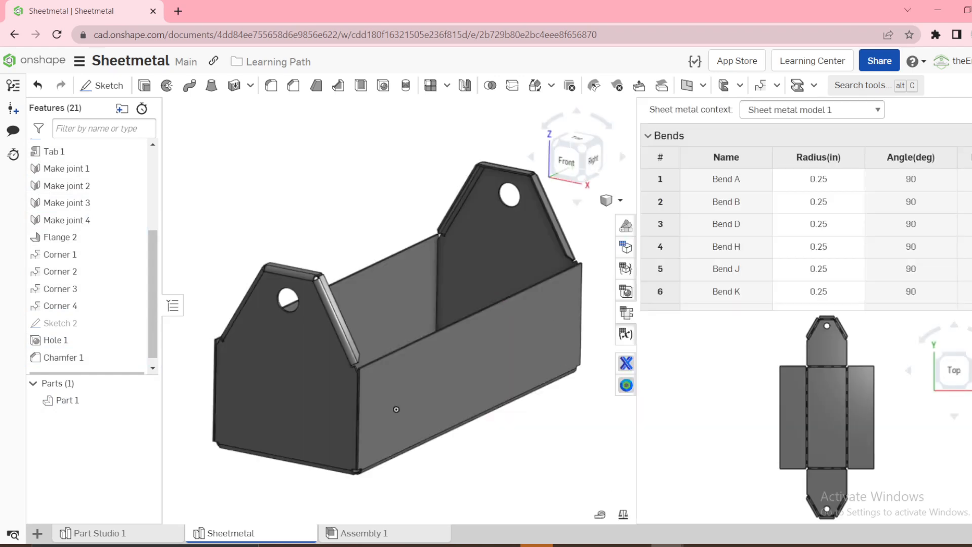
# Sketch a circle about 4.16 in in diameter on the toolbox's bottom panel in the flat pattern
pyautogui.scroll(3, 822, 324)
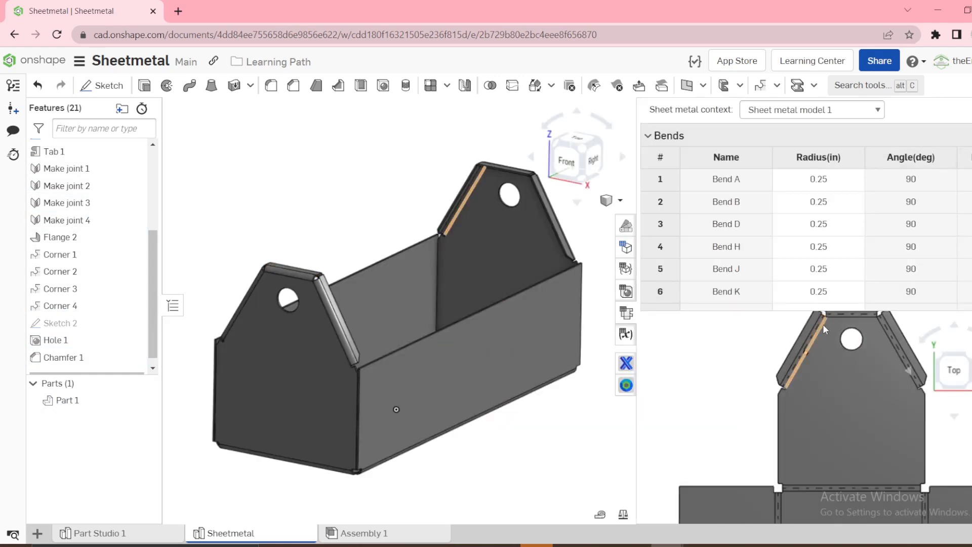
pyautogui.scroll(-4, 830, 354)
pyautogui.scroll(4, 860, 475)
pyautogui.scroll(-4, 871, 476)
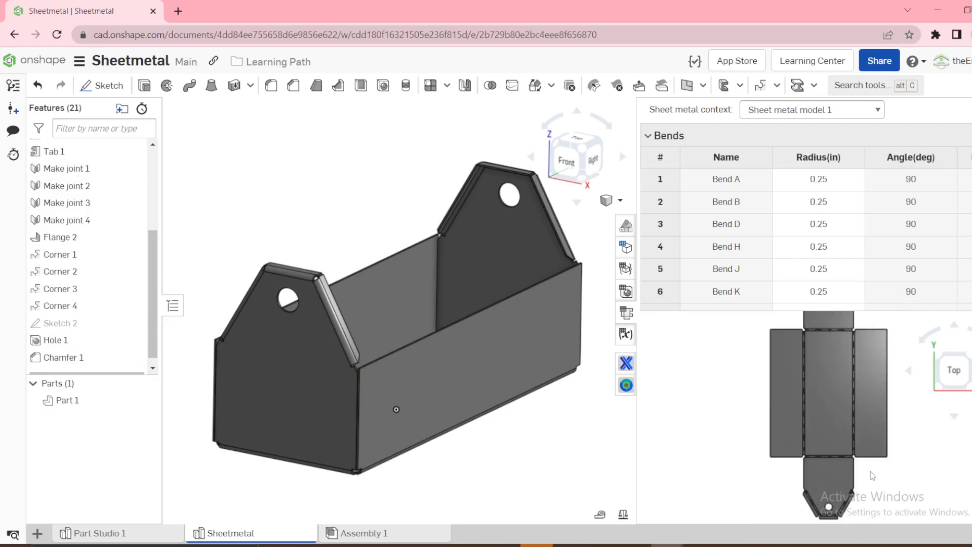
pyautogui.scroll(4, 866, 415)
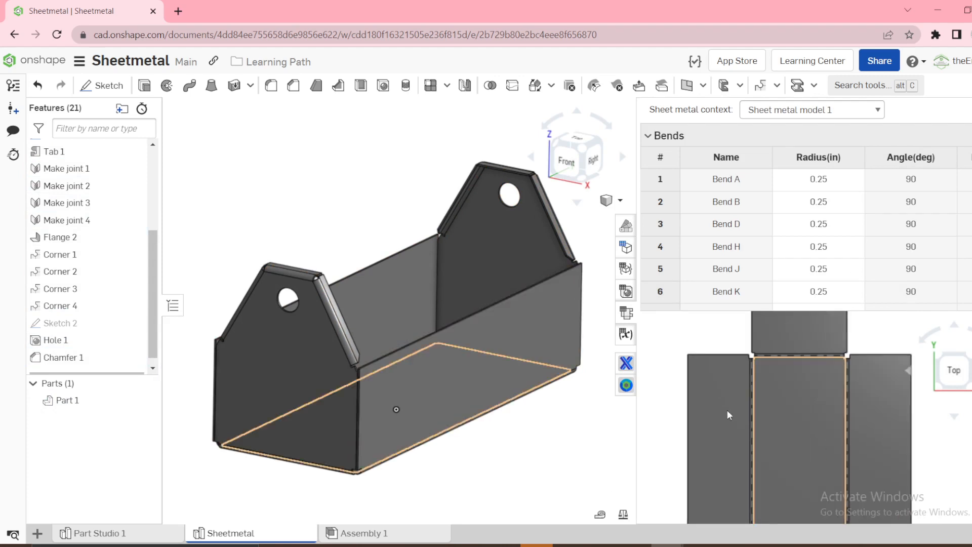
pyautogui.moveTo(481, 357); pyautogui.dragTo(481, 435, button='right')
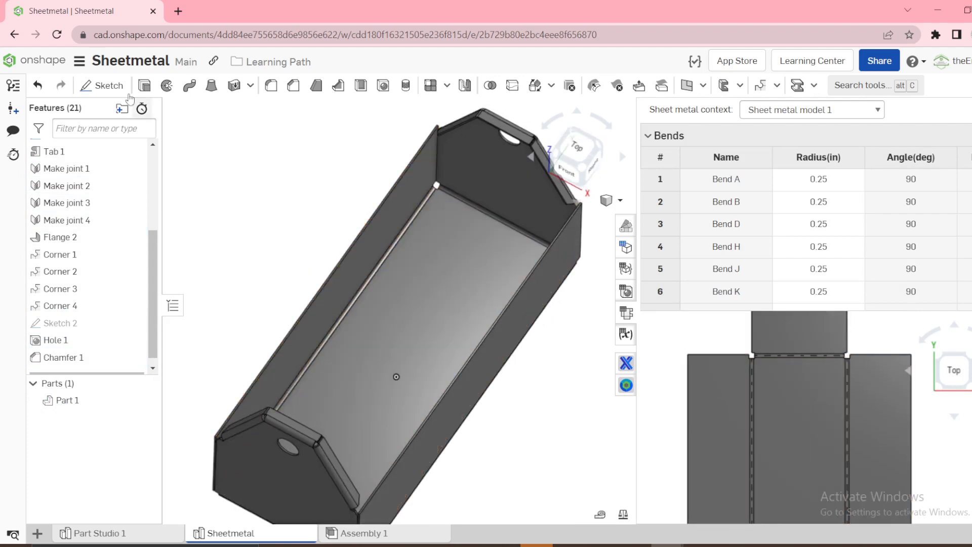
pyautogui.click(104, 85)
pyautogui.click(796, 425)
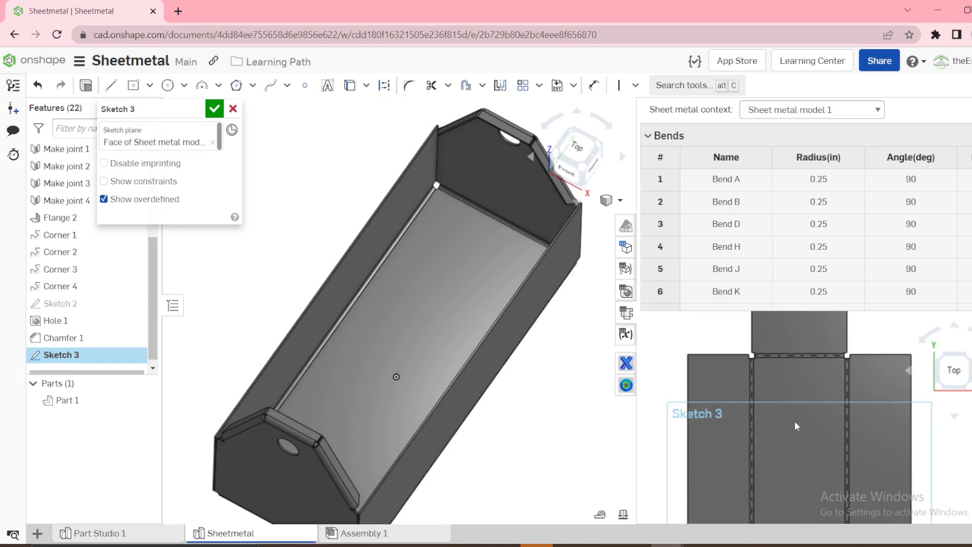
pyautogui.press('c')
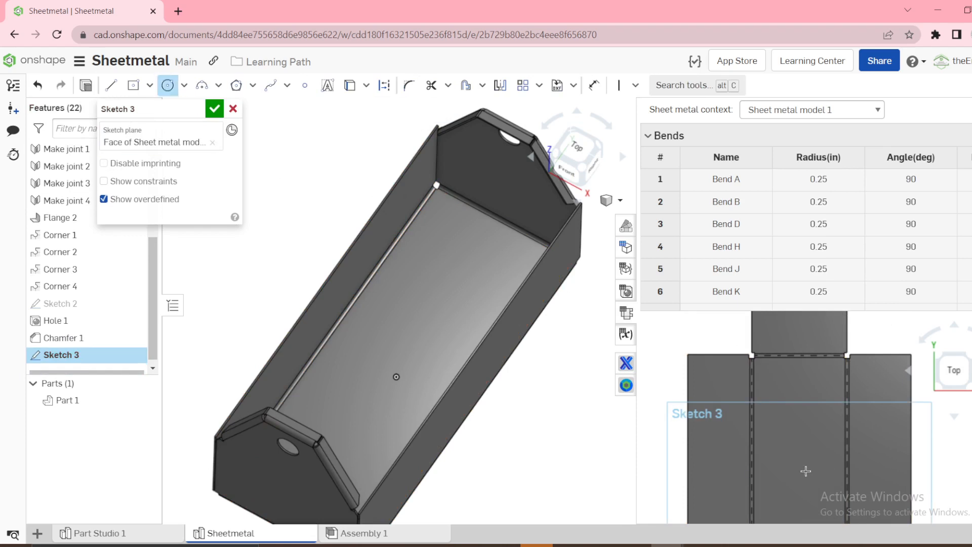
pyautogui.click(793, 462)
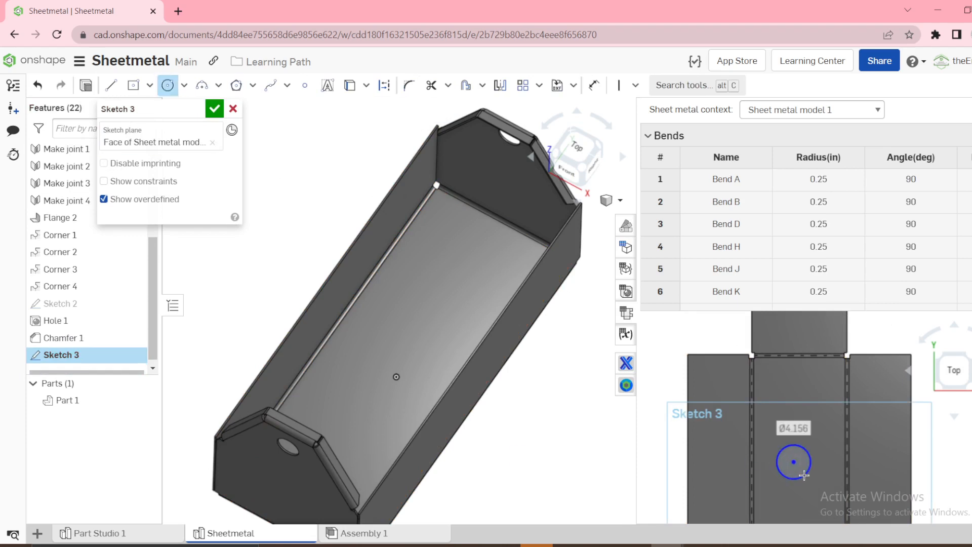
# Cut the sketched circle out of the bottom panel with a Remove extrude, and hide the sheet metal table and flat view
pyautogui.hotkey('shift', 'e')
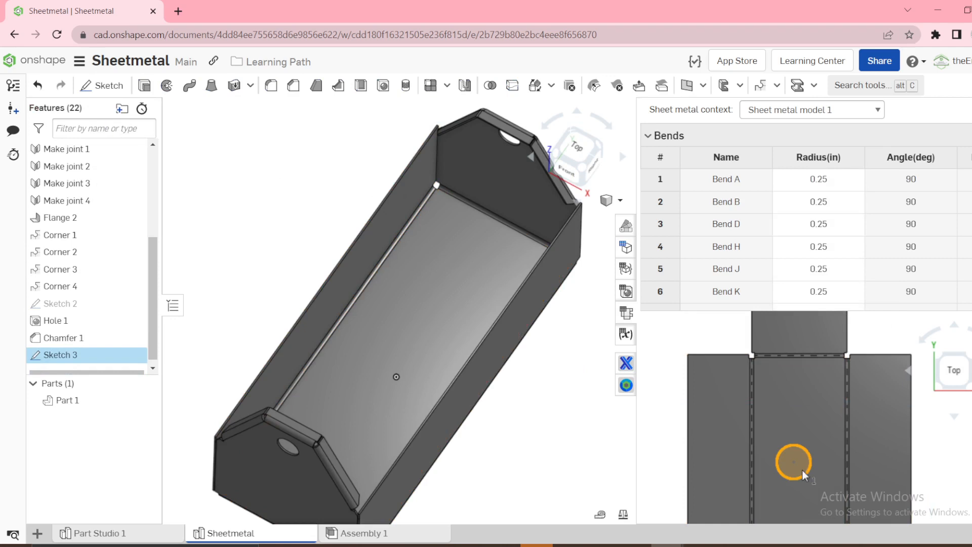
pyautogui.click(188, 147)
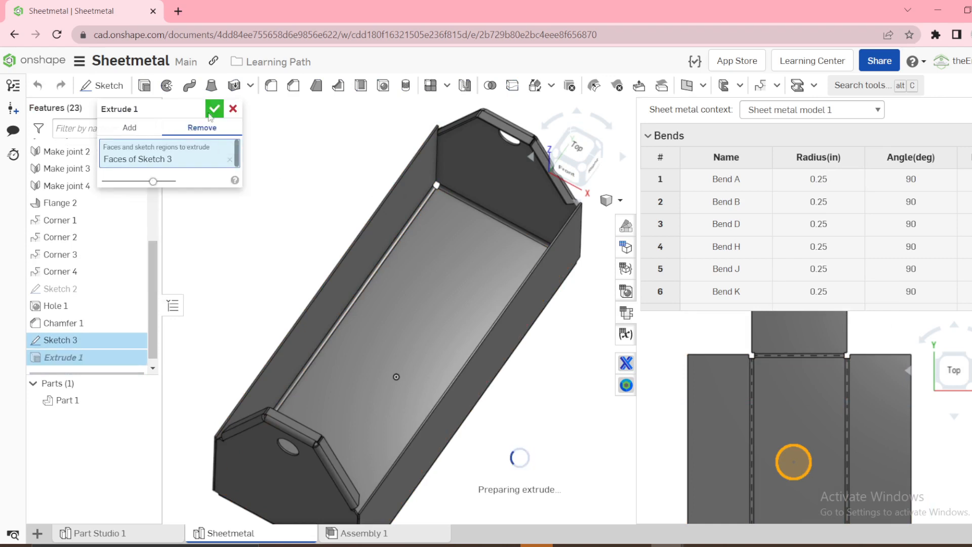
pyautogui.click(213, 109)
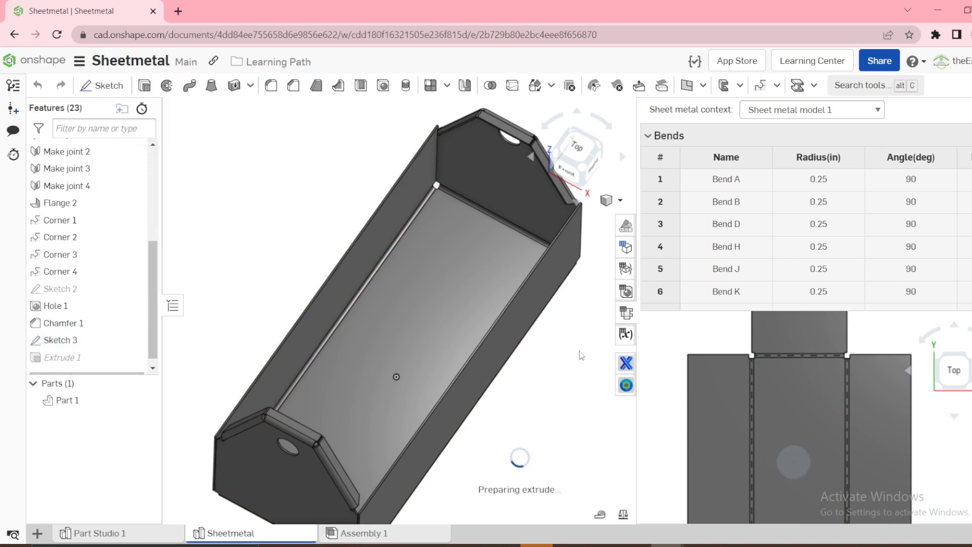
pyautogui.rightClick(532, 418)
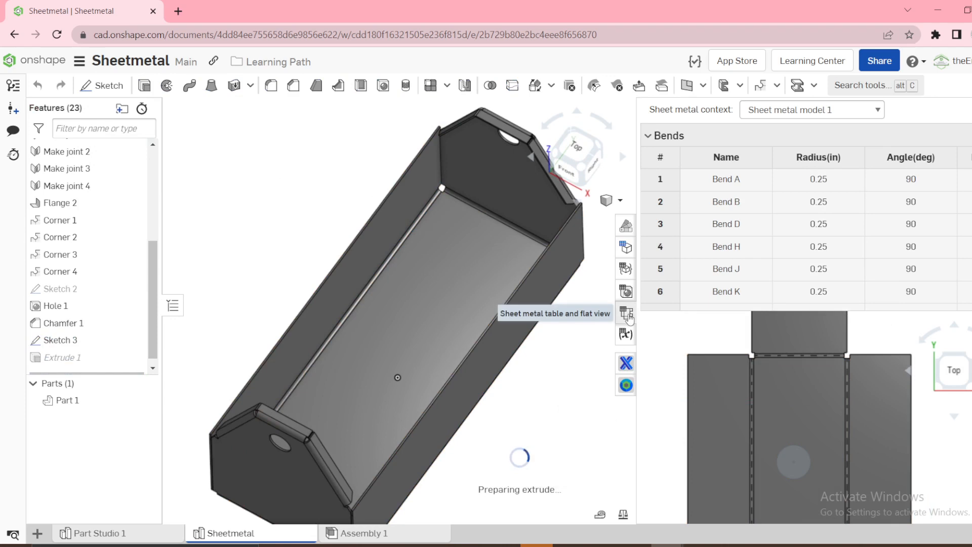
pyautogui.click(627, 314)
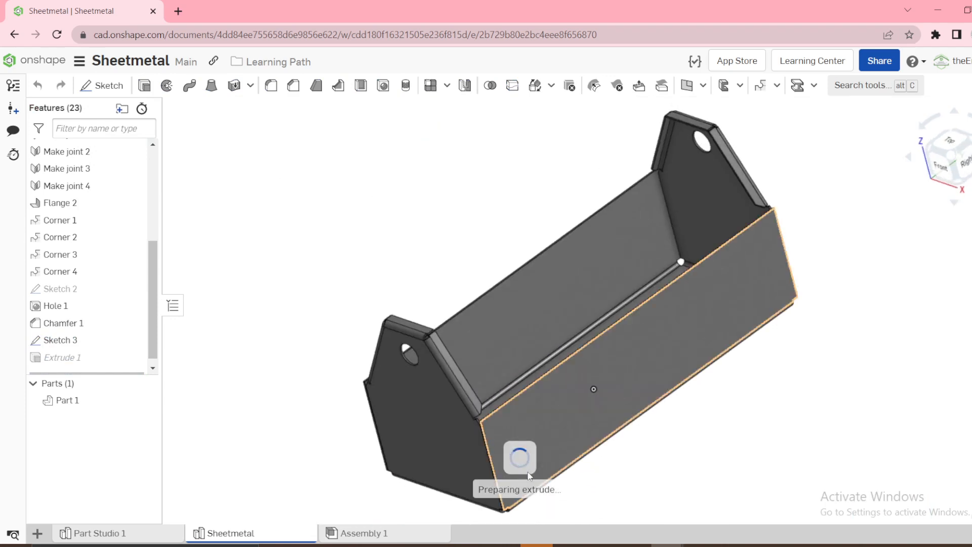